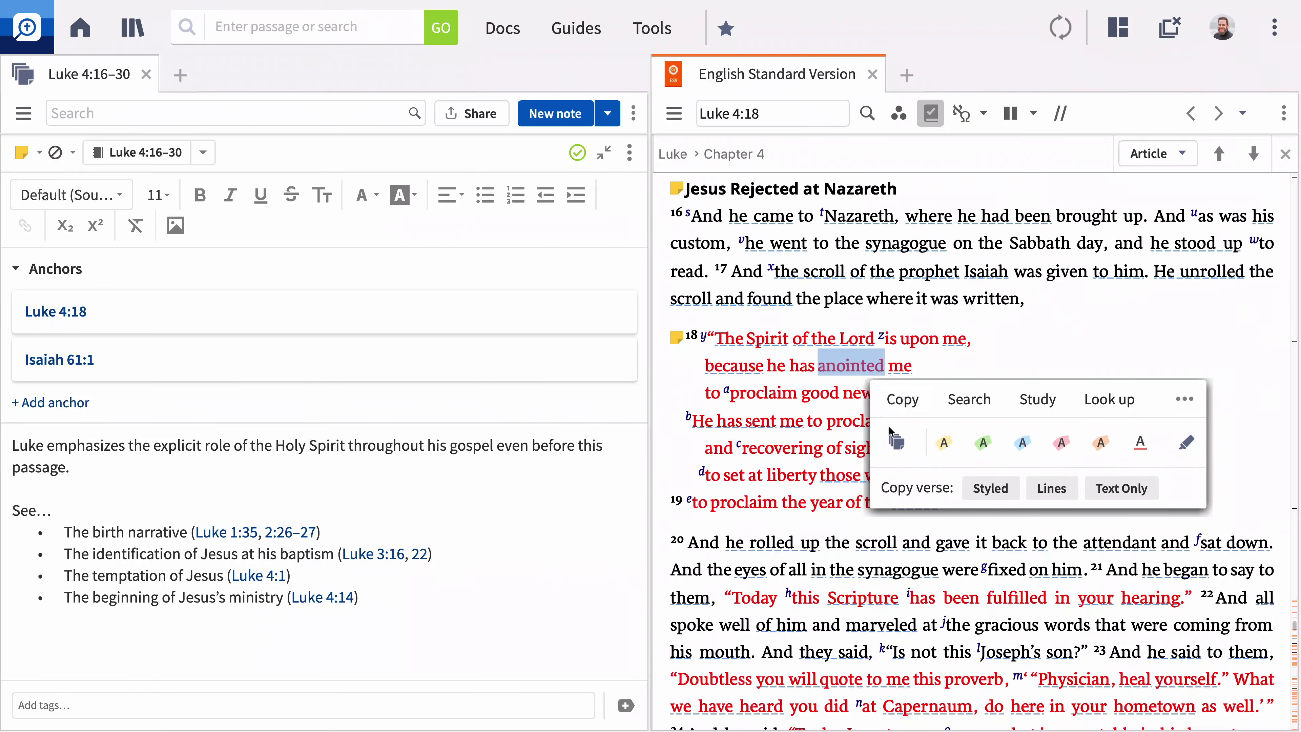
# Preview a pasted note on 'anointed' and a Luke 4:18–19 clipping in Luke 4:16–30 Clippings
pyautogui.click(894, 442)
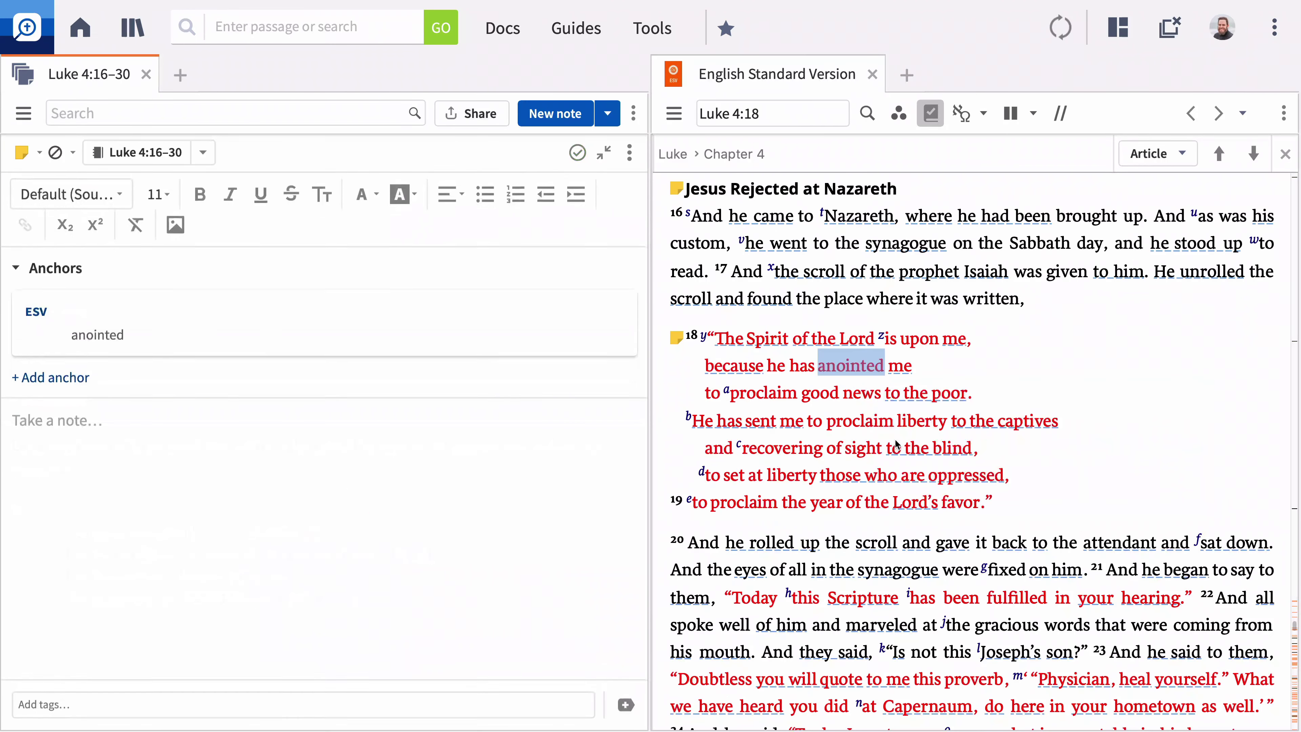
pyautogui.click(179, 491)
pyautogui.write('χρίω connotes a ceremonial anointing for office or a specific task and appears only five times in the New Testament: Luke 4:18 Acts 4:27 Acts 10:38 2 Cor 1:21 Heb 1:9 The ESV translates it as "anointed" each time. There are several other words for "anoint" in the New Testament with different senses (e.g., like "to anoint the sick" as in Mark 6:13).')
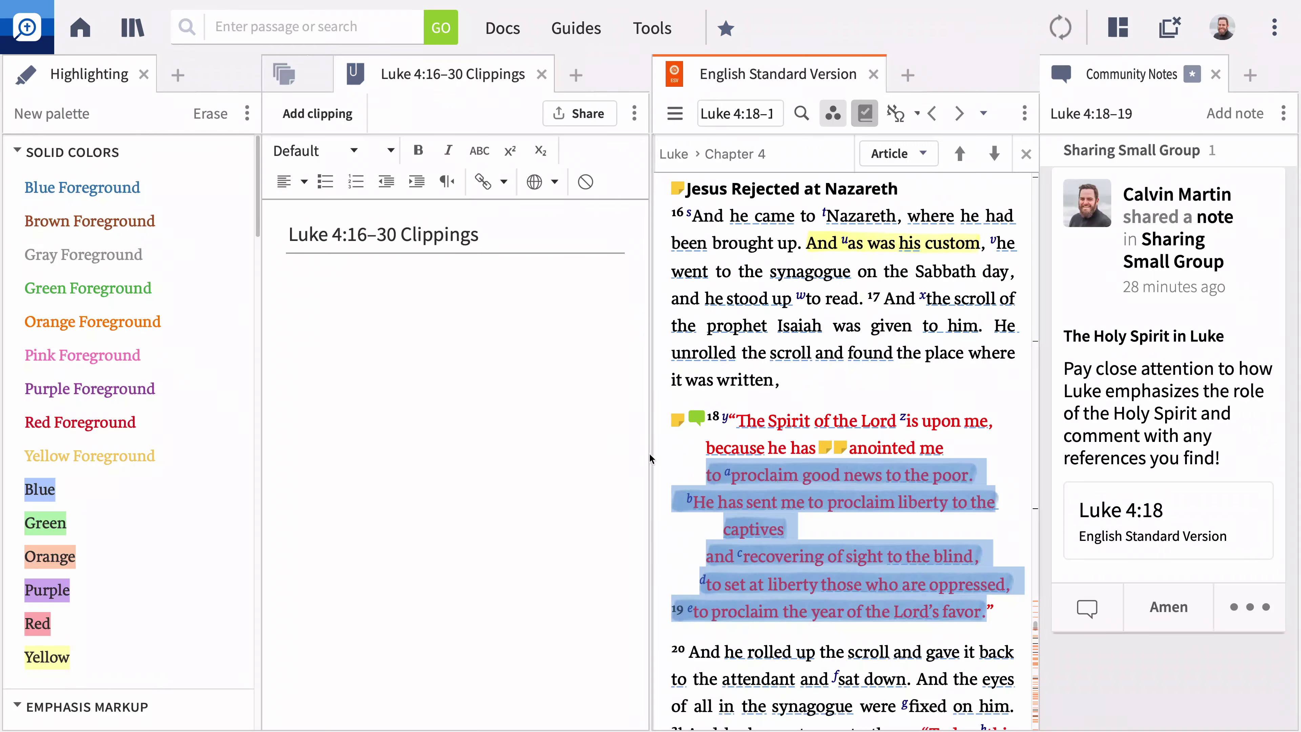
pyautogui.moveTo(653, 460); pyautogui.dragTo(448, 384)
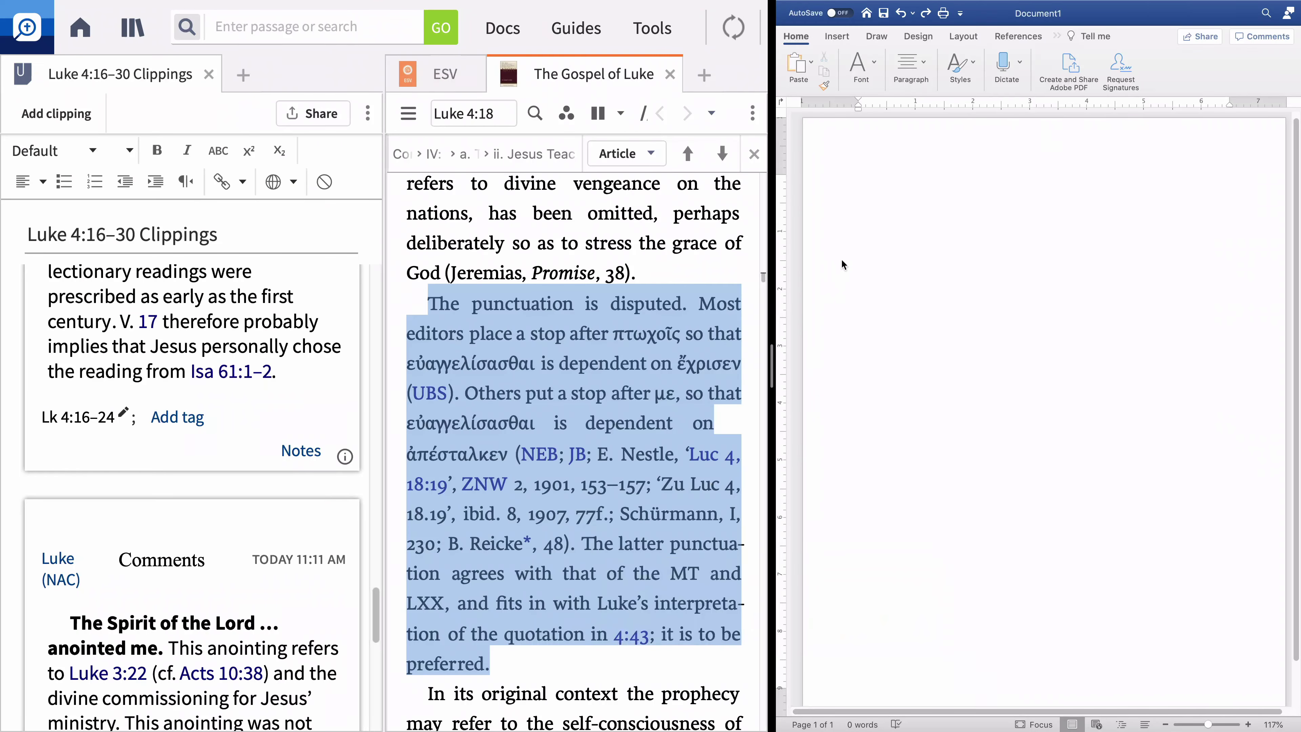
pyautogui.write('The punctuation is disputed. Most editors place a stop after πτωχοῖς so that εὐαγγελίσασθαι is dependent on ἔχρισεν (UBS). Others put a stop after με, so that εὐαγγελίσασθαι is dependent on ἀπέσταλκεν (NEB; JB; E. Nestle, ‘Luc 4, 18:19’, ZNW 2, 1901, 153–157; ‘Zu Luc 4, 18.19’, ibid. 8, 1907, 77f.; Schürmann, I, 230; B. Reicke*, 48). The latter punctuation agrees with that of the MT and LXX, and fits in with Luke’s interpretation of the quotation in 4:43; it is to be preferred.1')
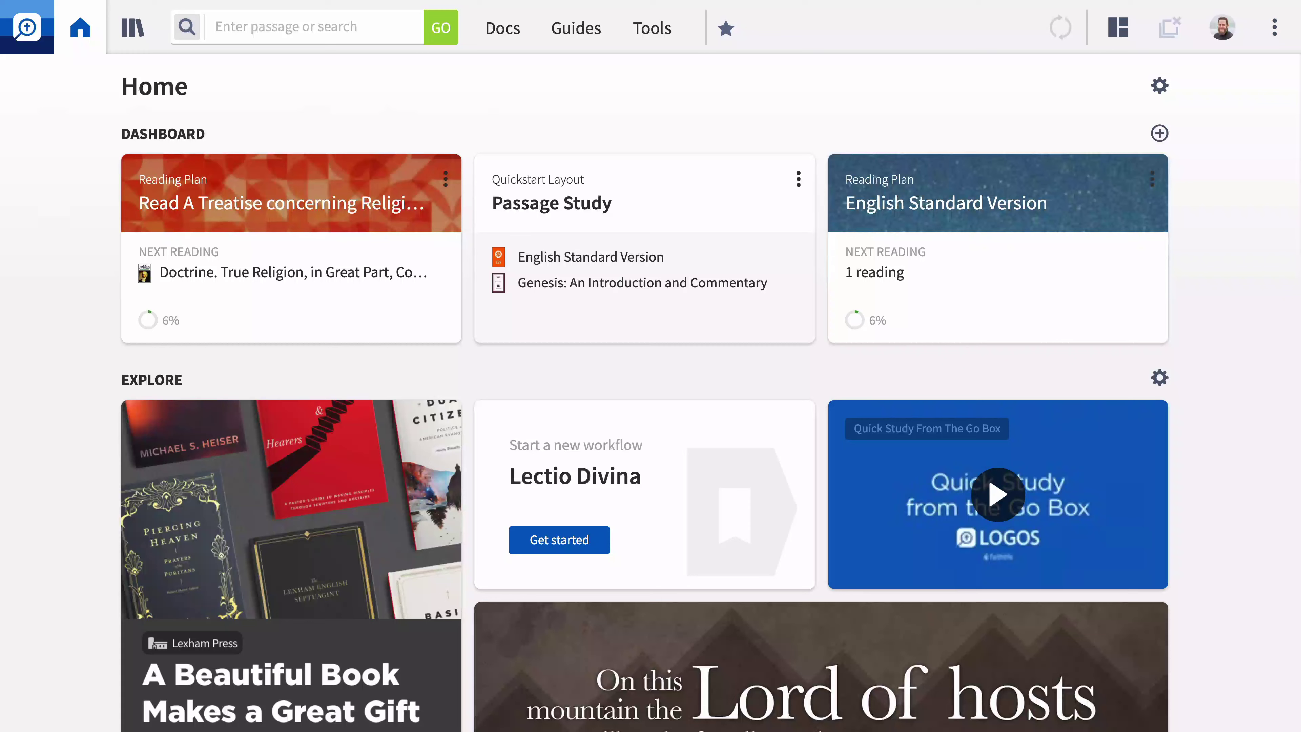
# Open the Notes tool with its sidebar showing the Notebooks list
pyautogui.click(656, 32)
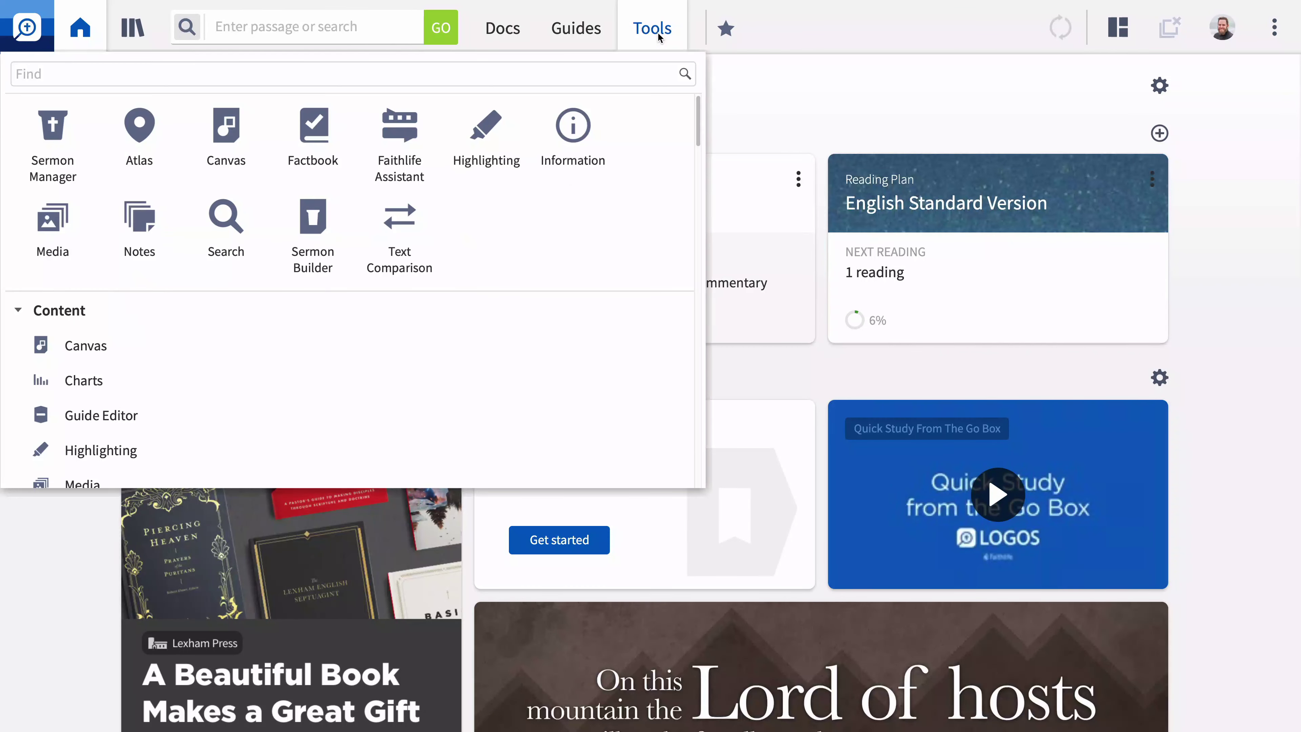
pyautogui.click(148, 213)
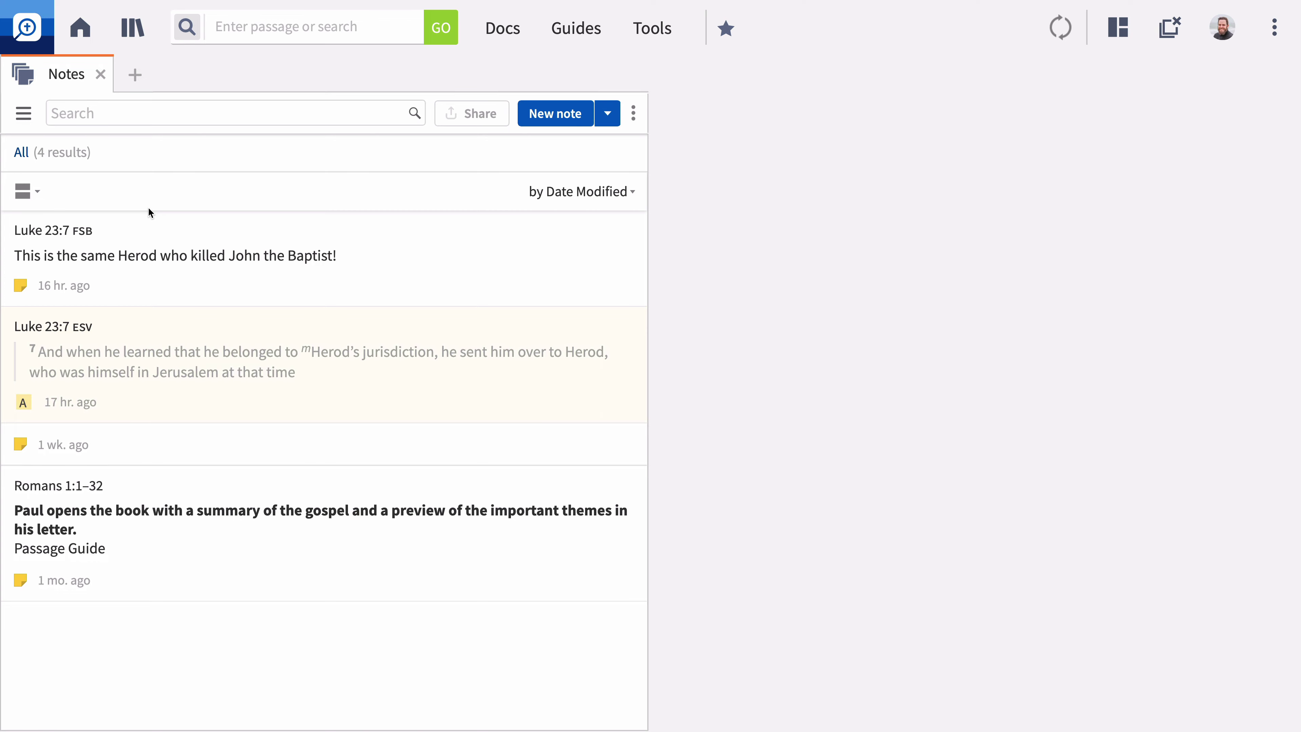
pyautogui.click(23, 115)
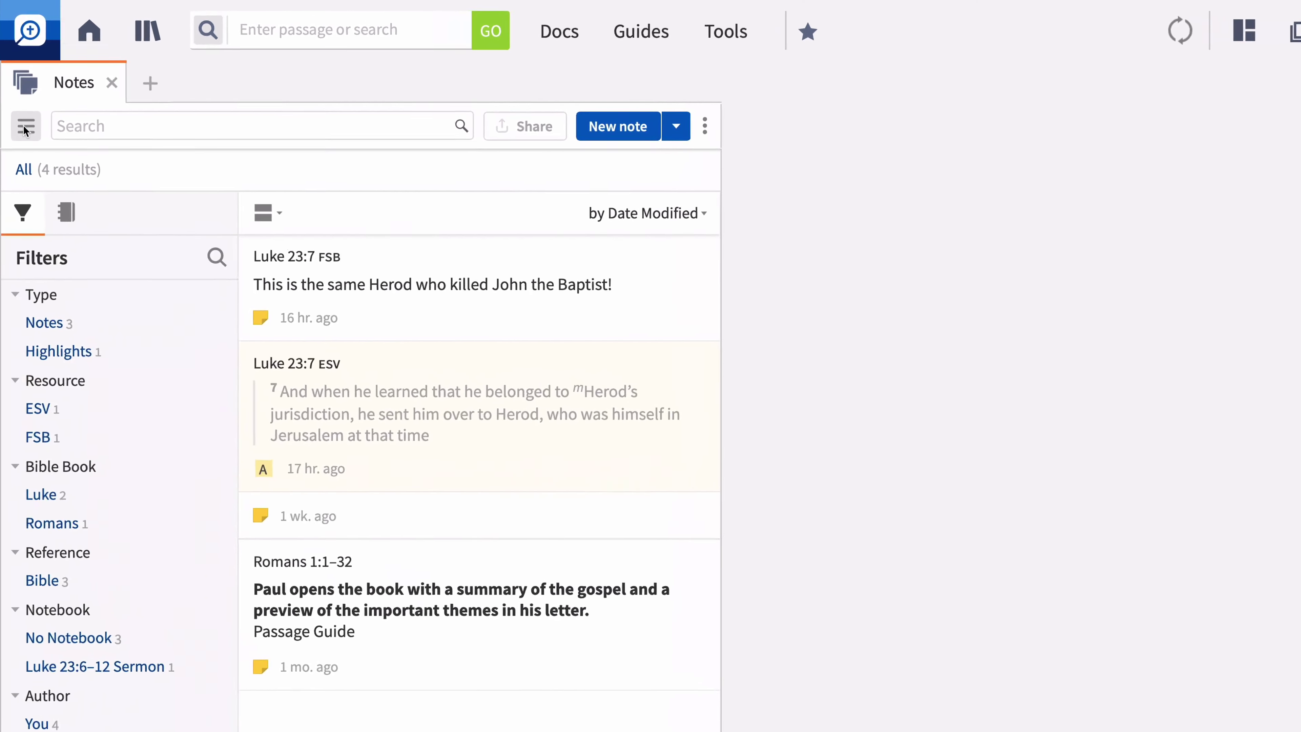
pyautogui.click(66, 212)
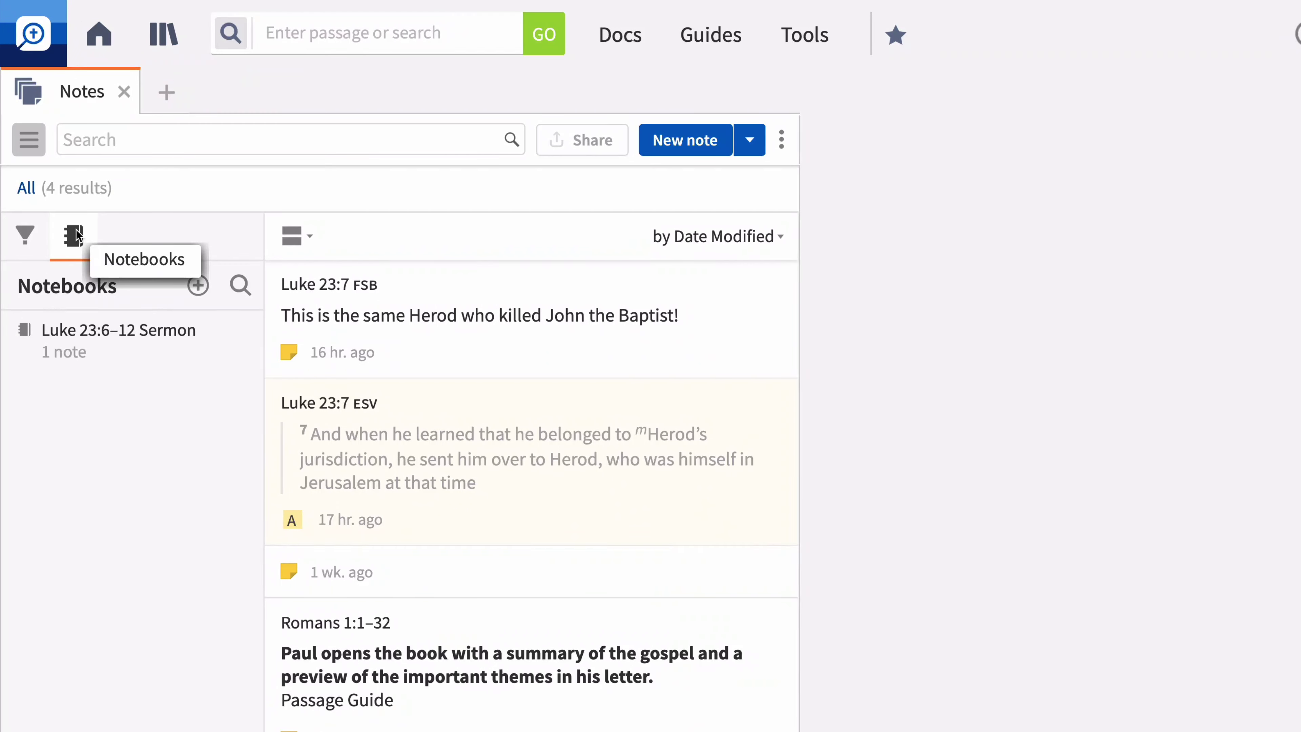
# Add a new notebook named 'Luke 4:16–30' to the Notebooks list
pyautogui.click(199, 286)
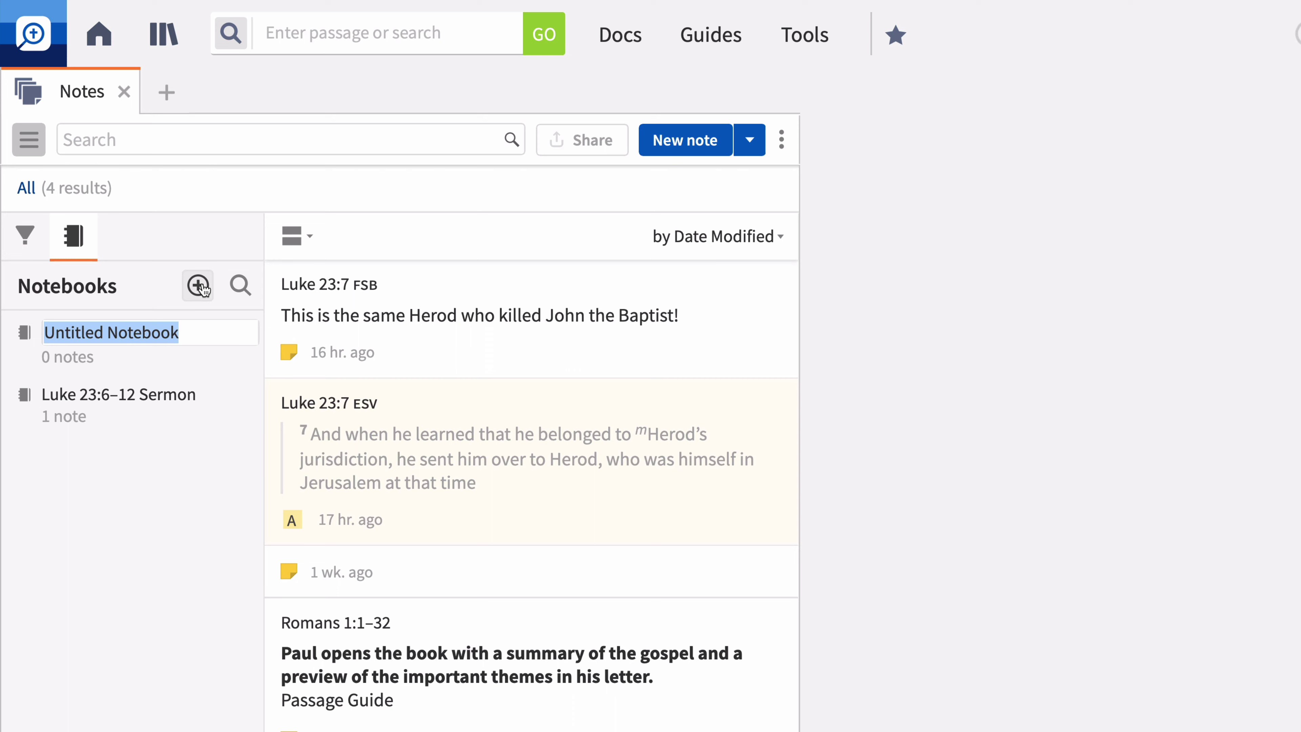
pyautogui.write('Luke')
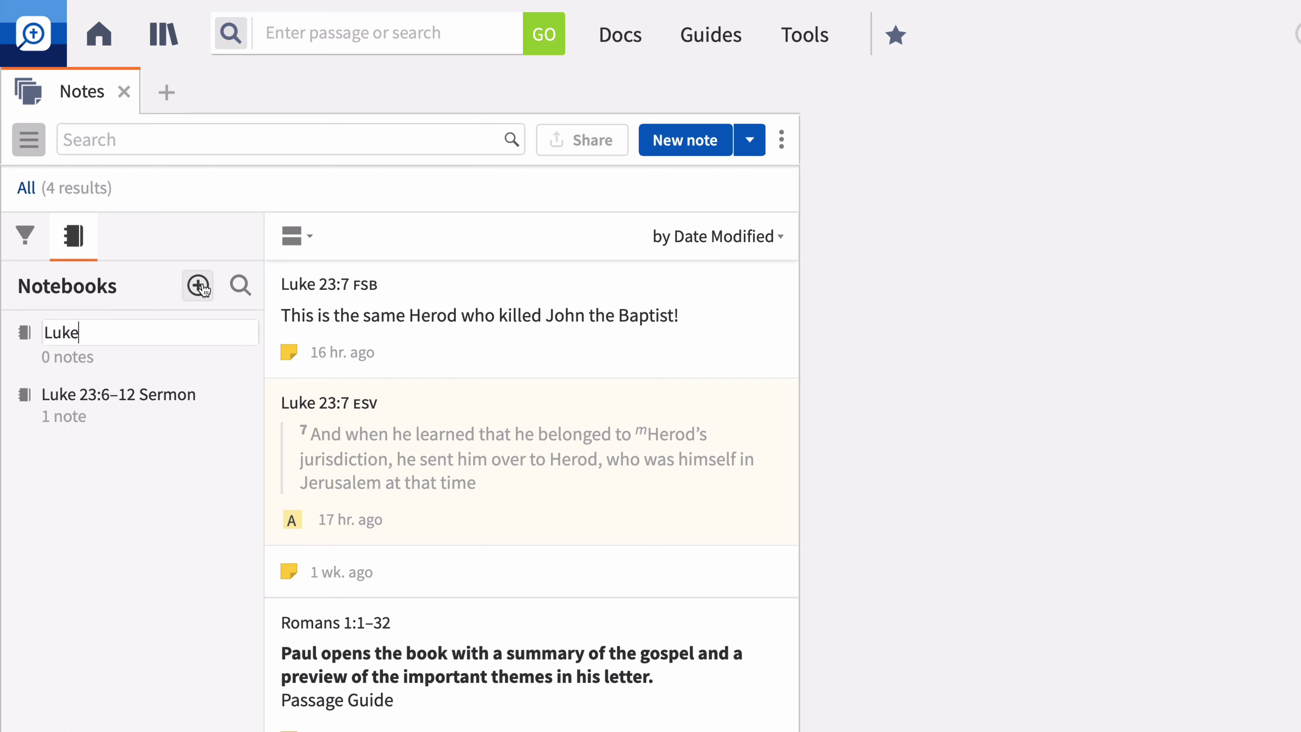
pyautogui.write(' 4:16–30')
pyautogui.press('Return')
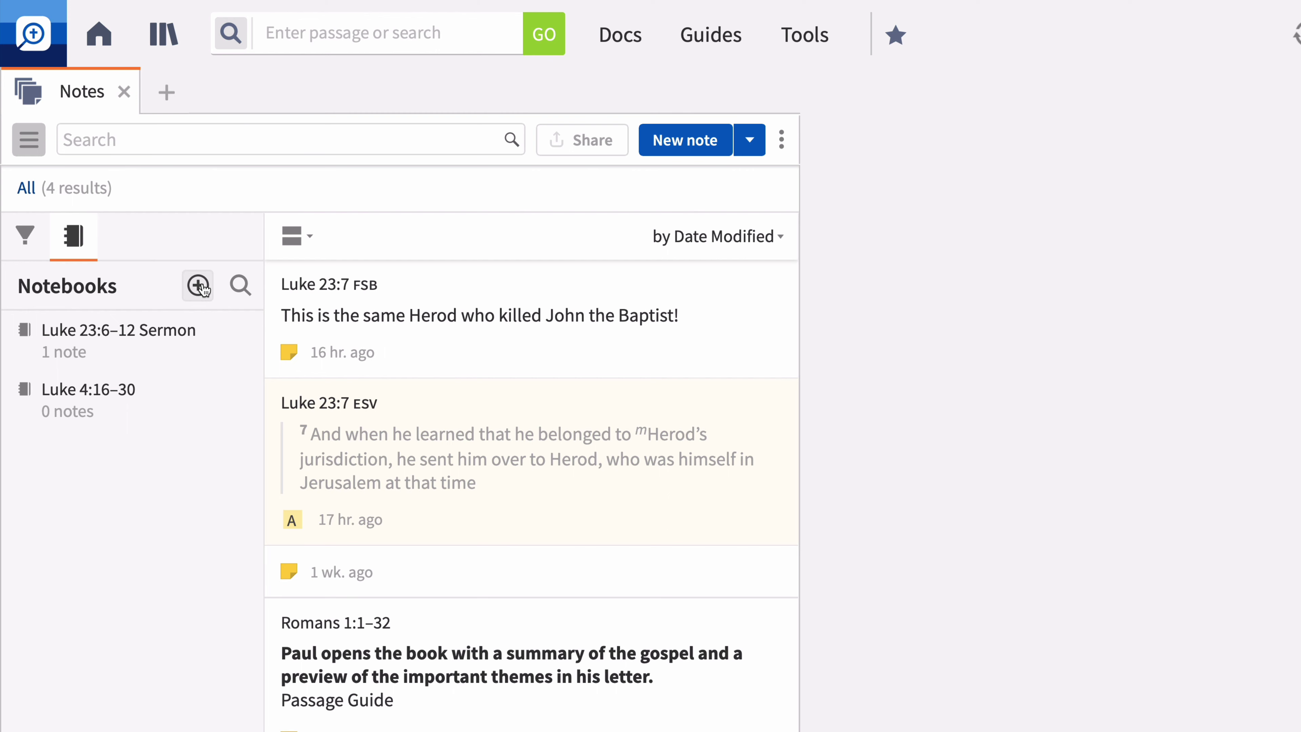
# In the Luke 4:16–30 notebook, create a maximized note holding the pasted Nazareth text and photos
pyautogui.click(199, 342)
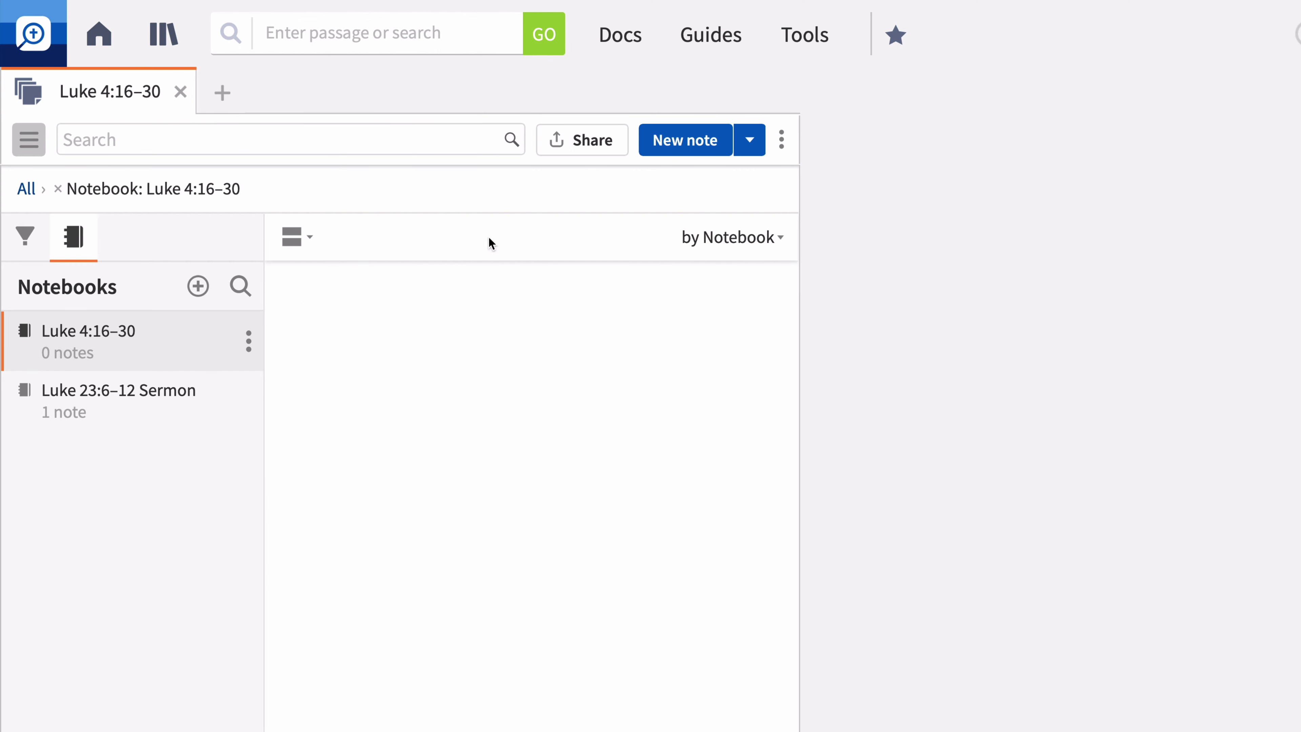
pyautogui.click(678, 144)
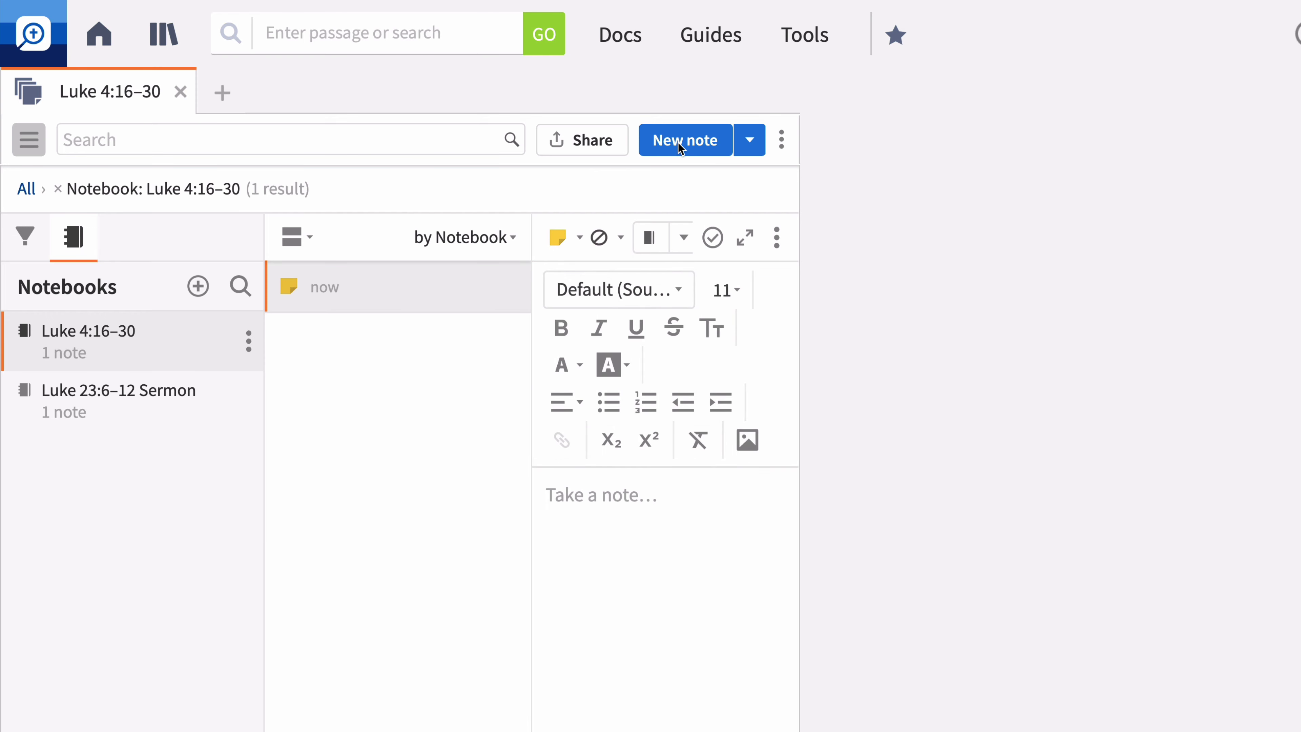
pyautogui.click(742, 237)
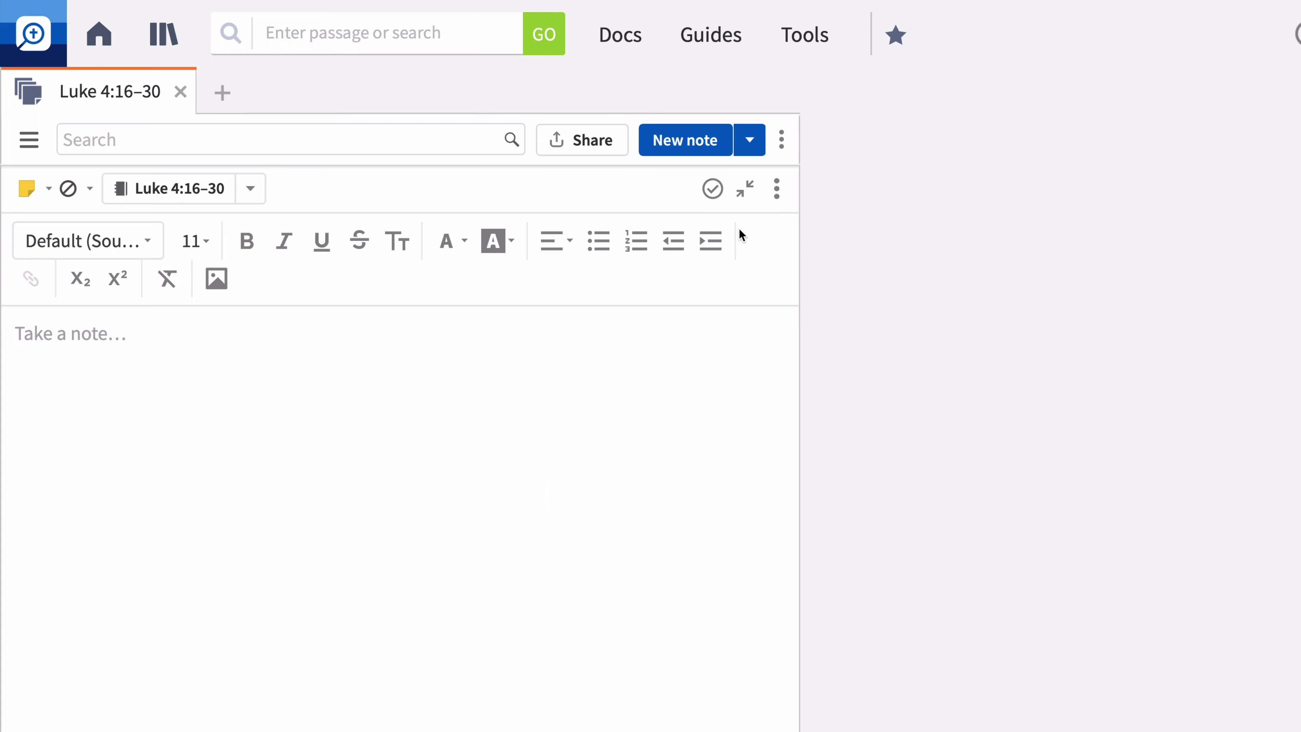
pyautogui.click(312, 338)
pyautogui.write('Nazareth is tucked into the Galilean hills east of the Valley of Jezreel and west of Galilee. It was not mentioned in literature prior to the New Testament (according to LBD). It seems the town sat largely abandoned following the Assyrian conquest until the second century BC, suggesting a probable resettlement under Hasmonean rule.   The village had a predominantly Jewish population until at least the fourth century AD, and probably until the early seventh century. There is no evidence of any permanent Roman military presence. Inscriptional evidence from Caesarea attests that priests were present in Nazareth following the First Revolt, suggesting that the site was regarded as ritually pure.1')
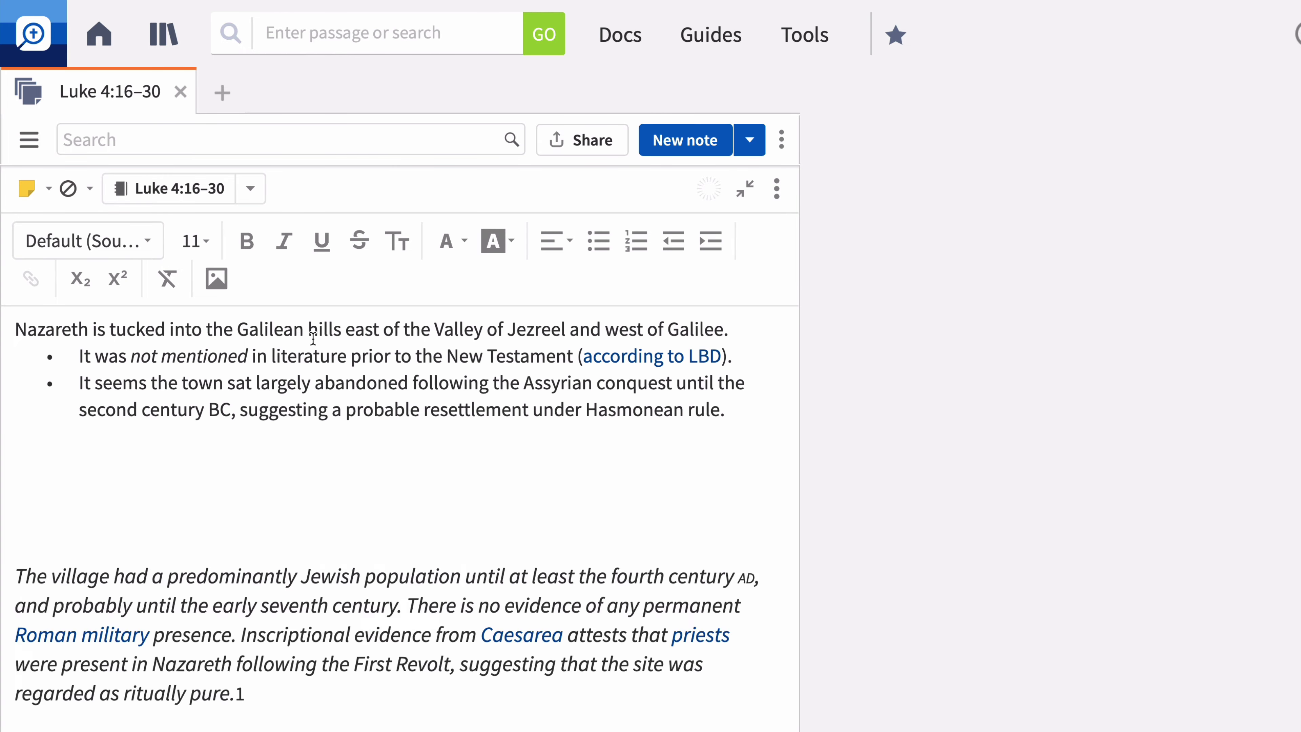
pyautogui.scroll(-5, 312, 339)
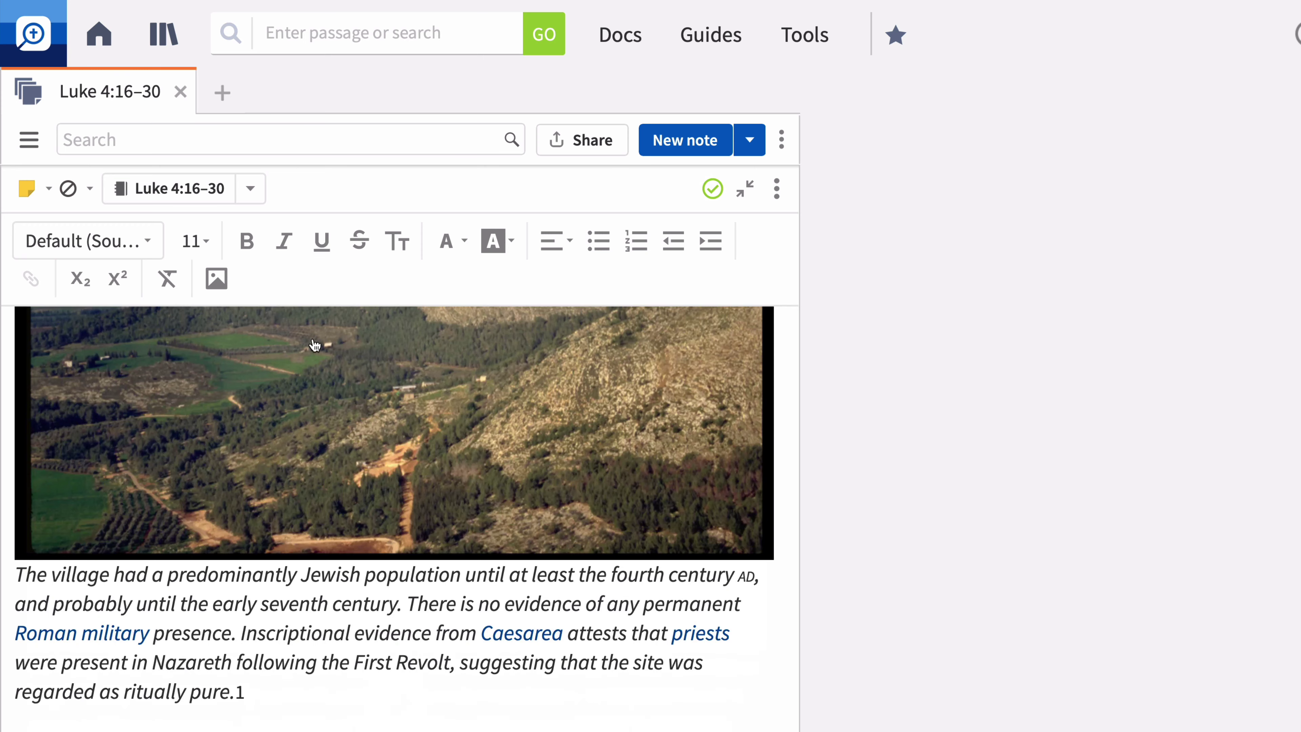
pyautogui.scroll(5, 316, 344)
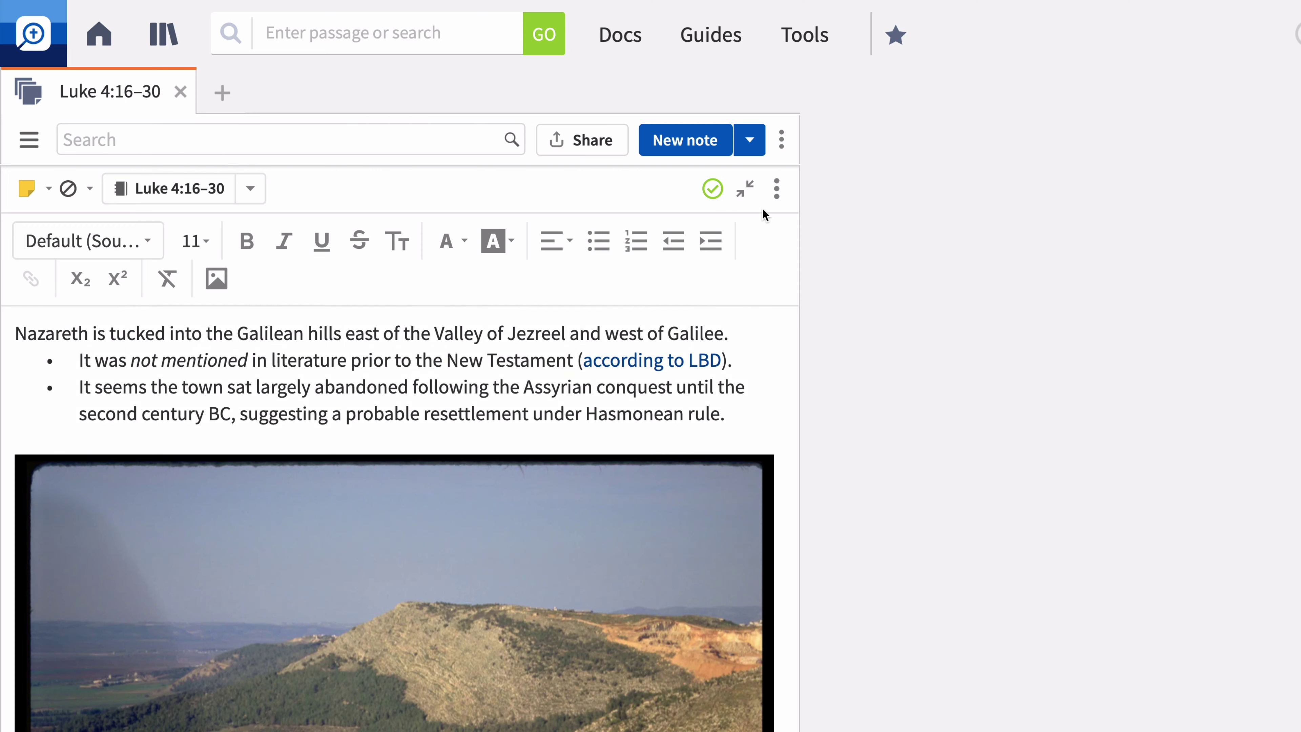
# Anchor the Nazareth note to Luke 4:16–30 and open that passage in the ESV
pyautogui.click(778, 197)
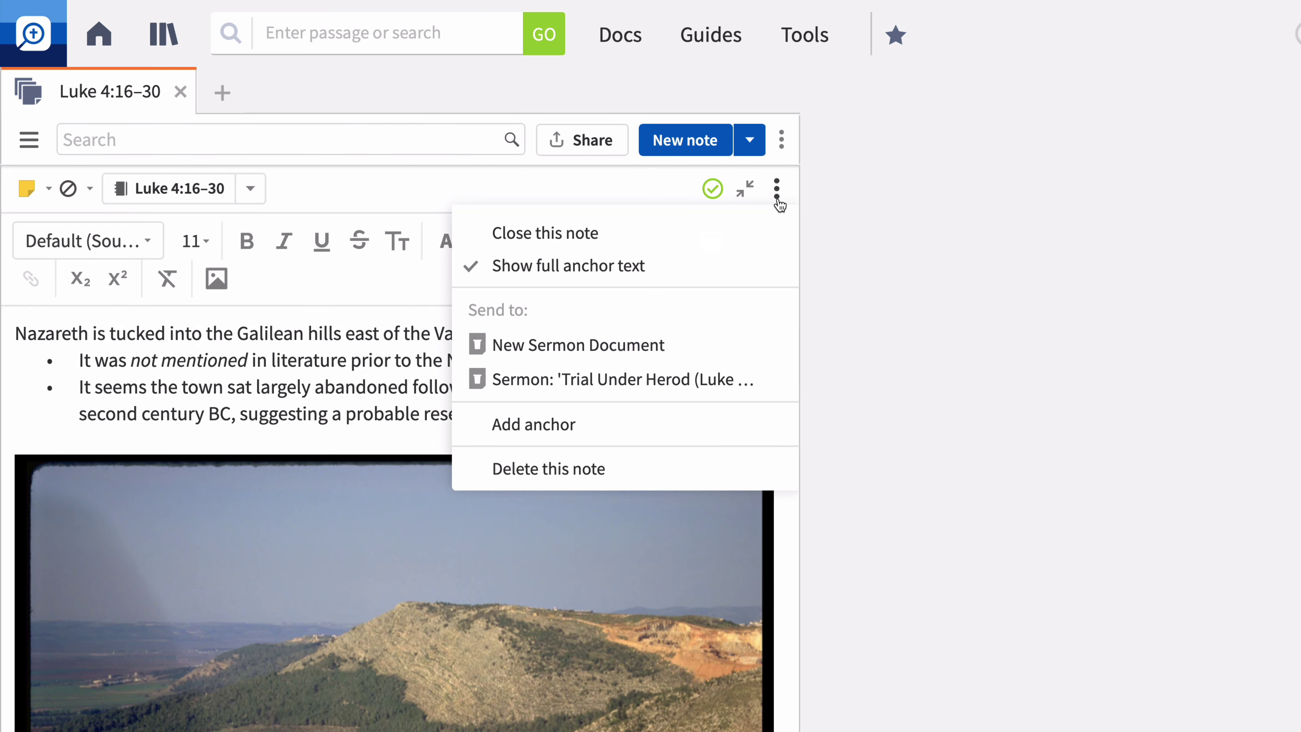
pyautogui.click(560, 425)
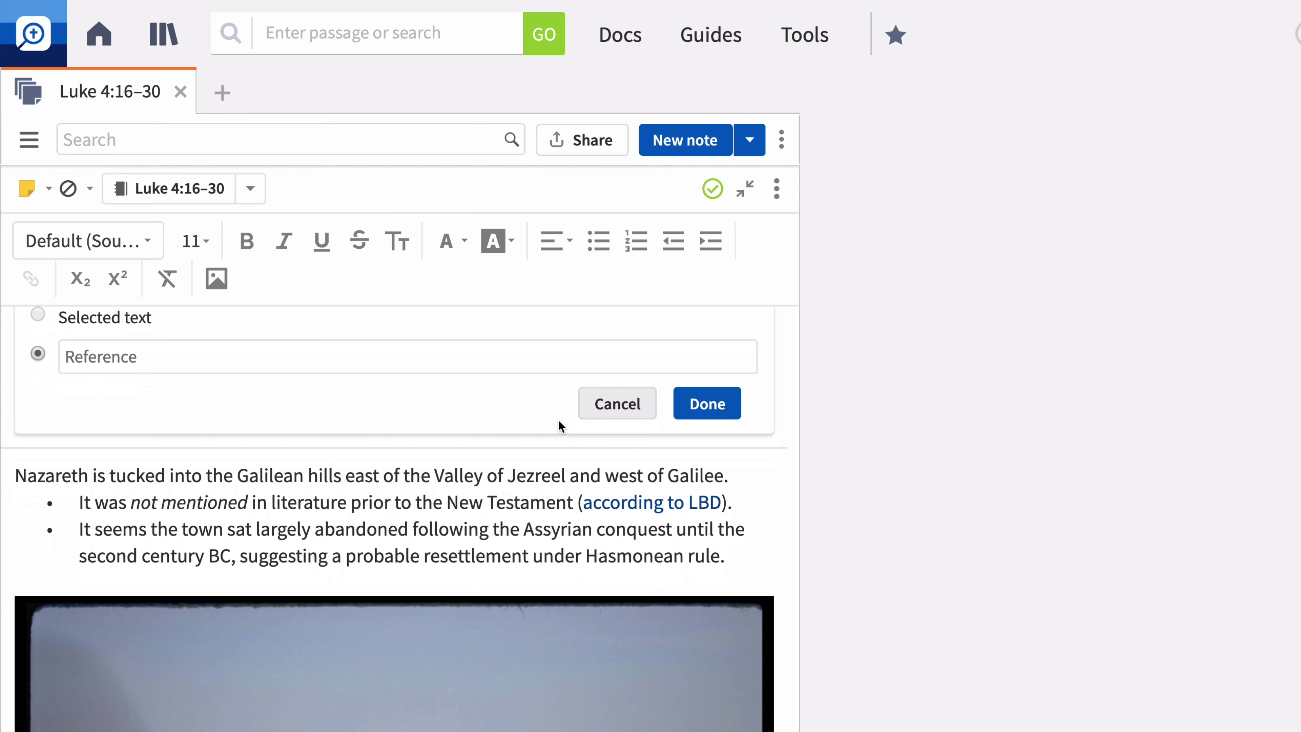
pyautogui.click(346, 351)
pyautogui.write('Luke ')
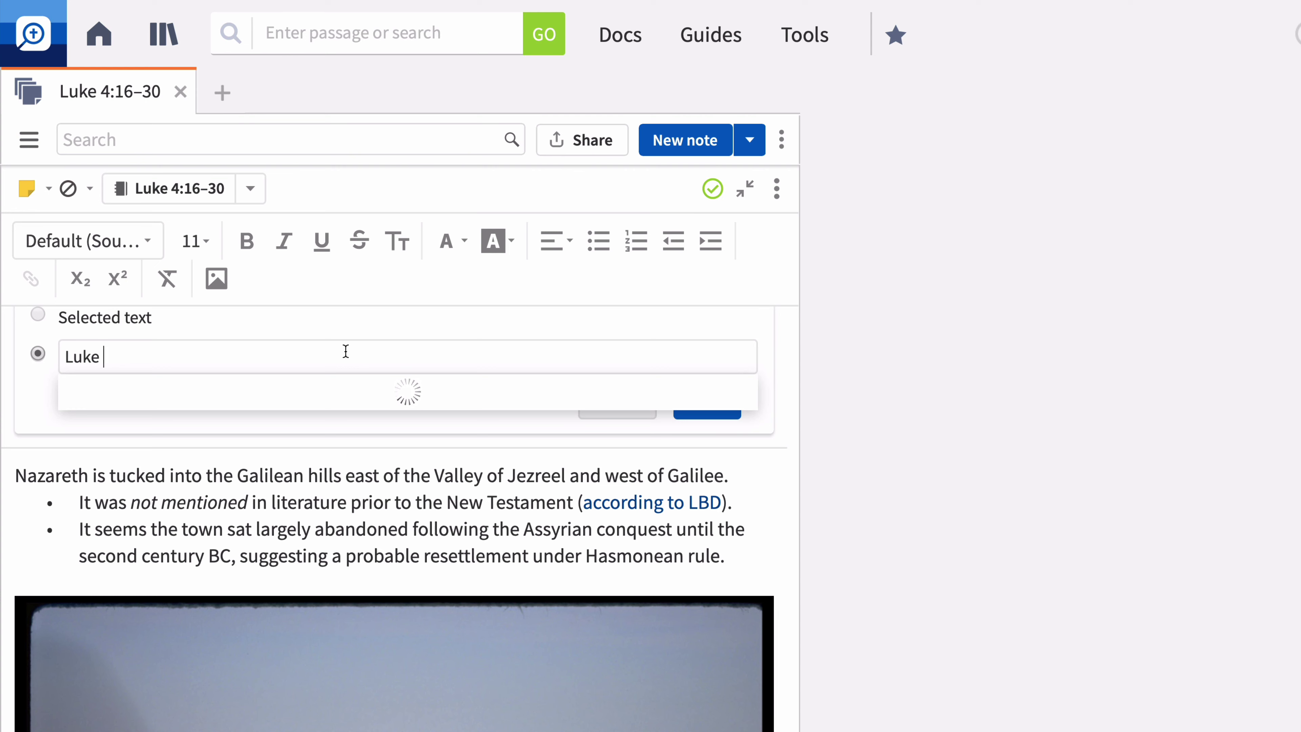
pyautogui.write('4:16–30')
pyautogui.press('Return')
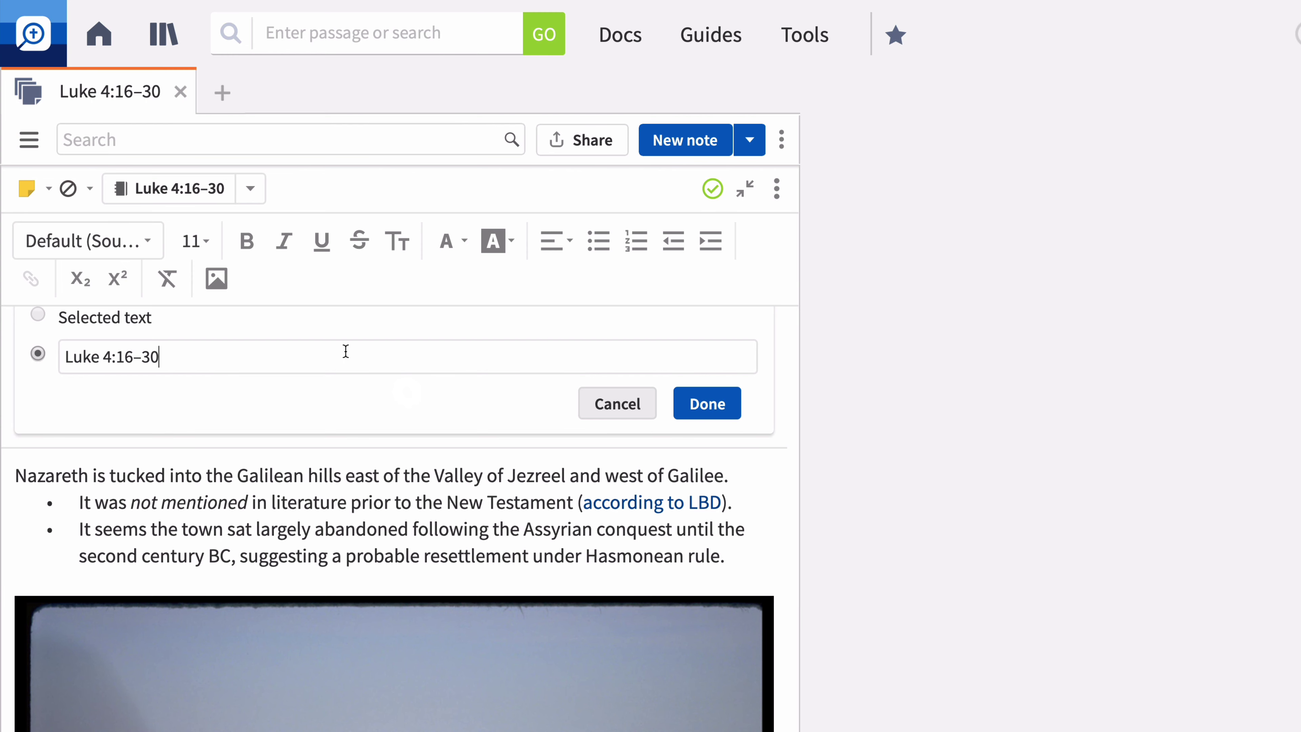
pyautogui.click(700, 405)
pyautogui.moveTo(698, 410)
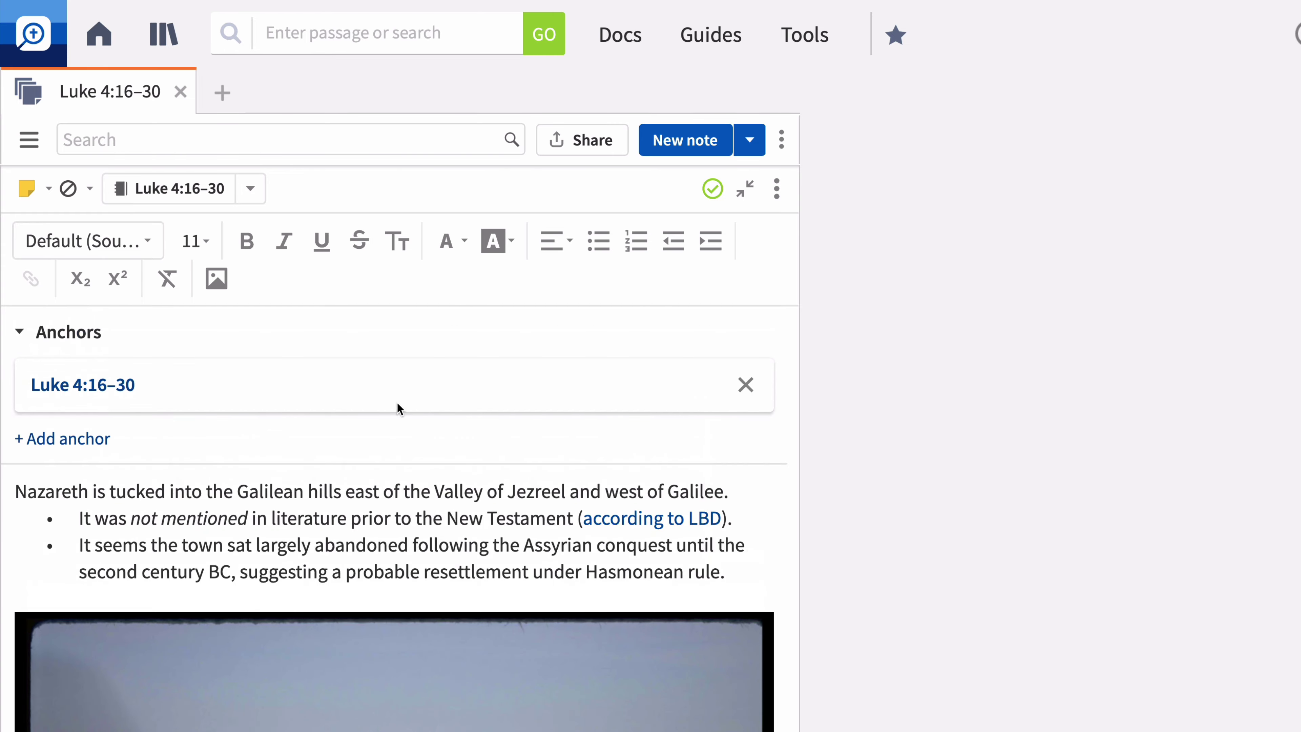
pyautogui.click(115, 392)
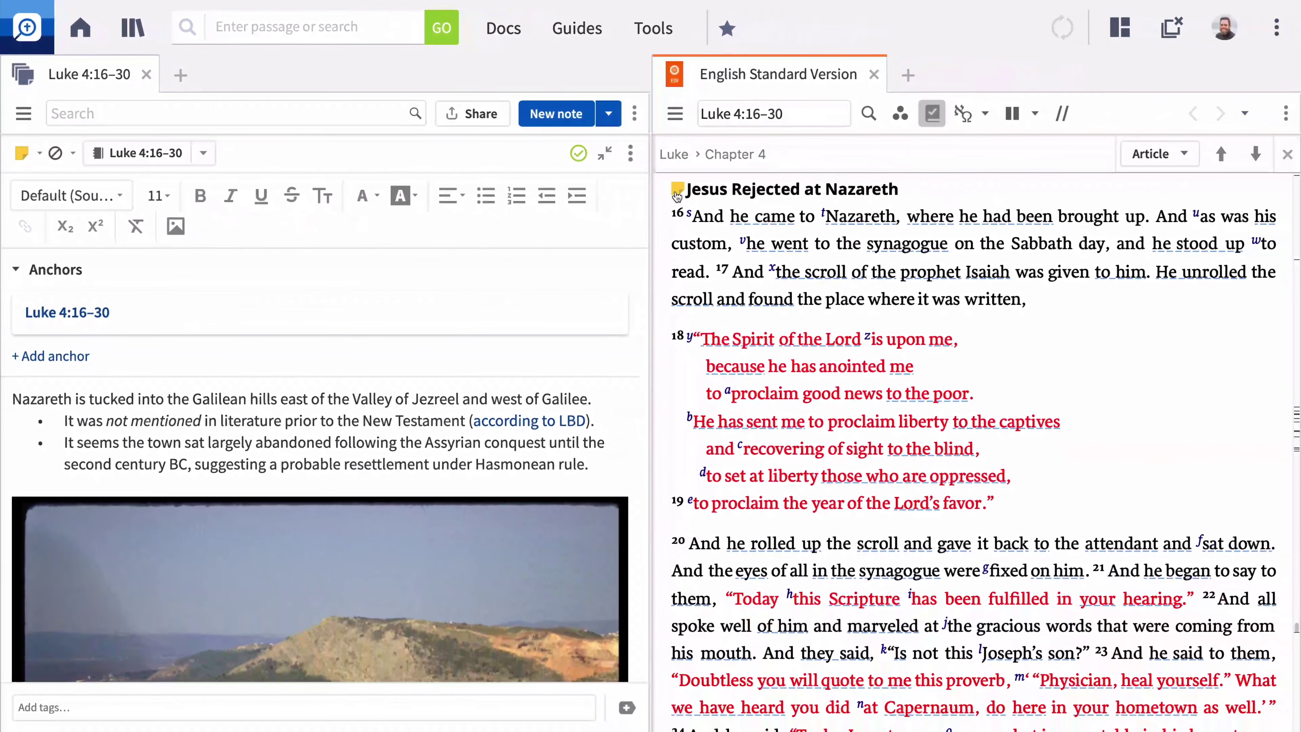
pyautogui.moveTo(750, 209)
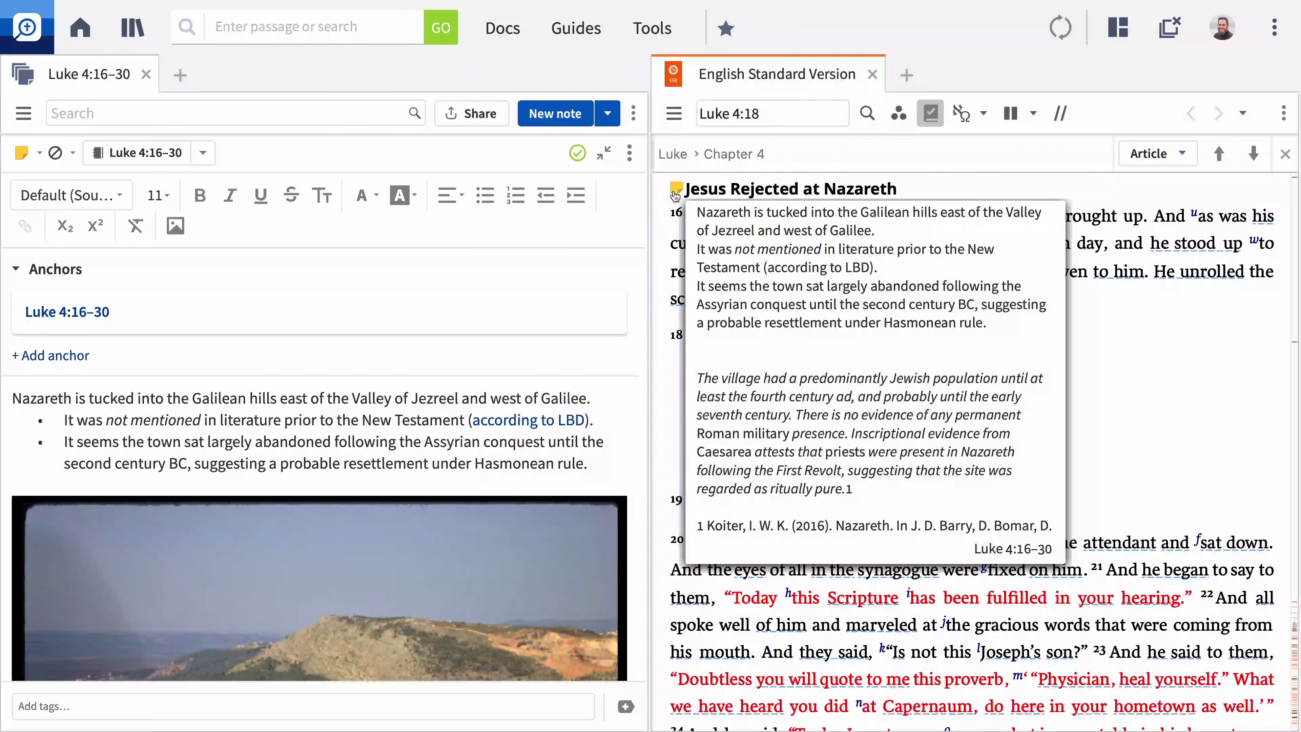
# From Luke 4:18's Reference menu, take a note in the Luke 4:16–30 notebook
pyautogui.rightClick(762, 340)
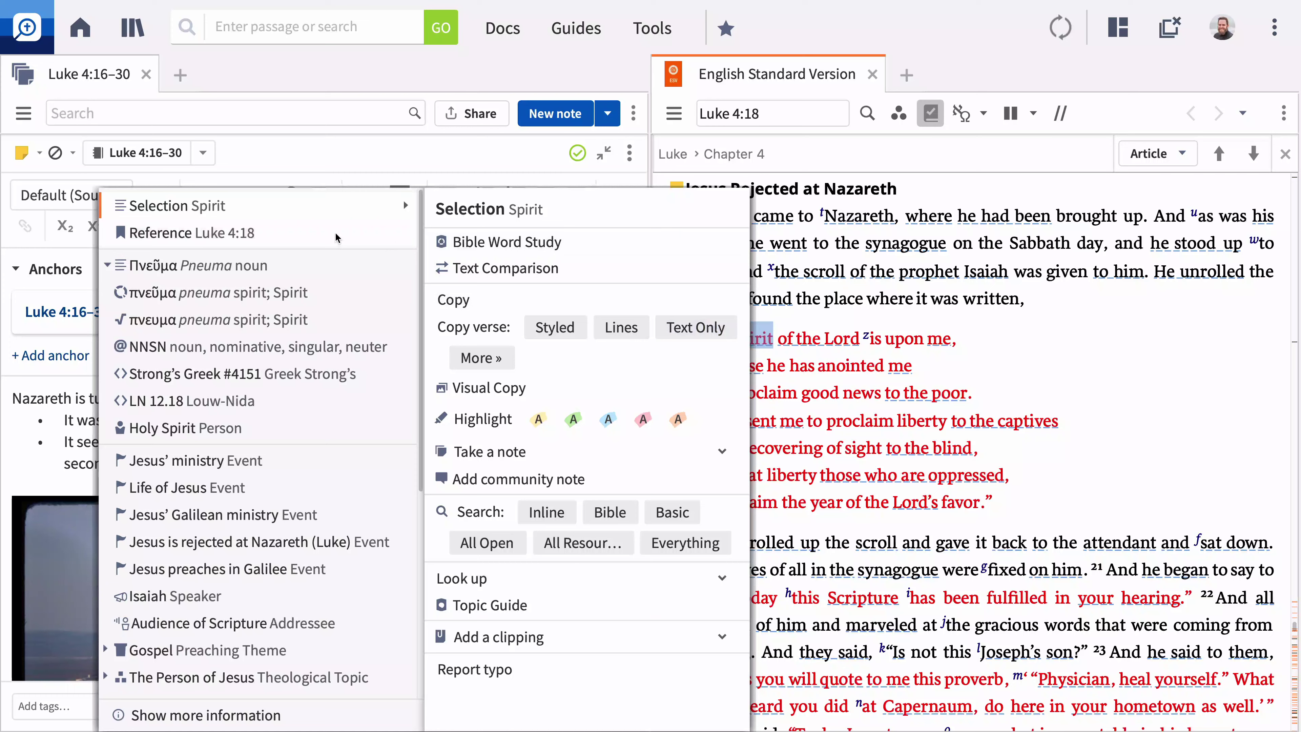
pyautogui.moveTo(337, 238)
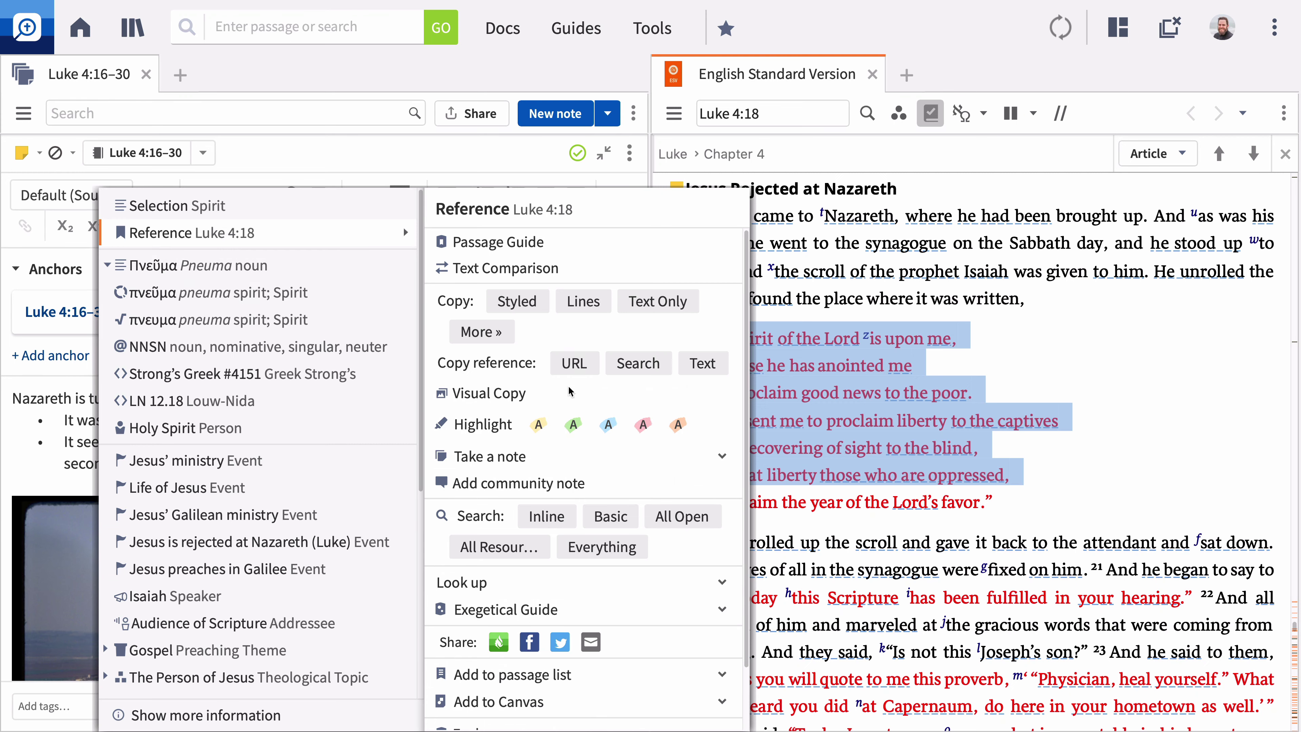
pyautogui.click(715, 462)
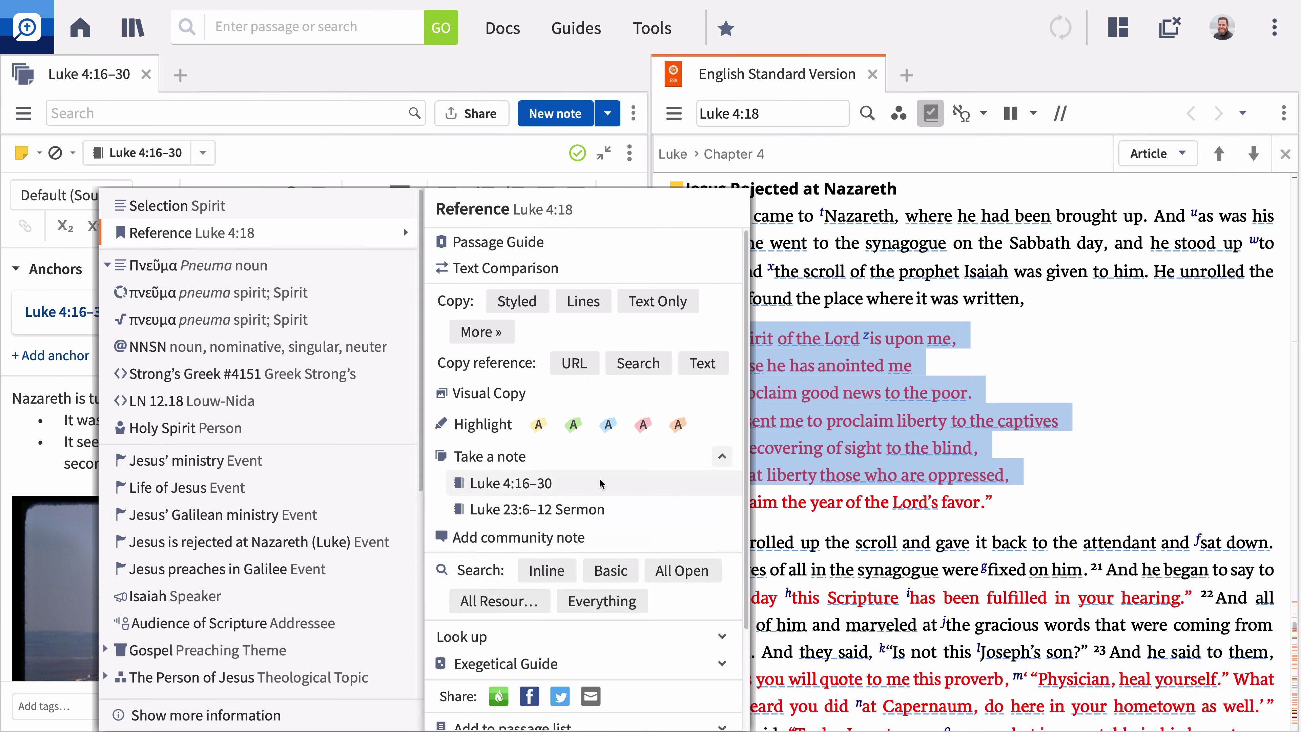
pyautogui.click(593, 484)
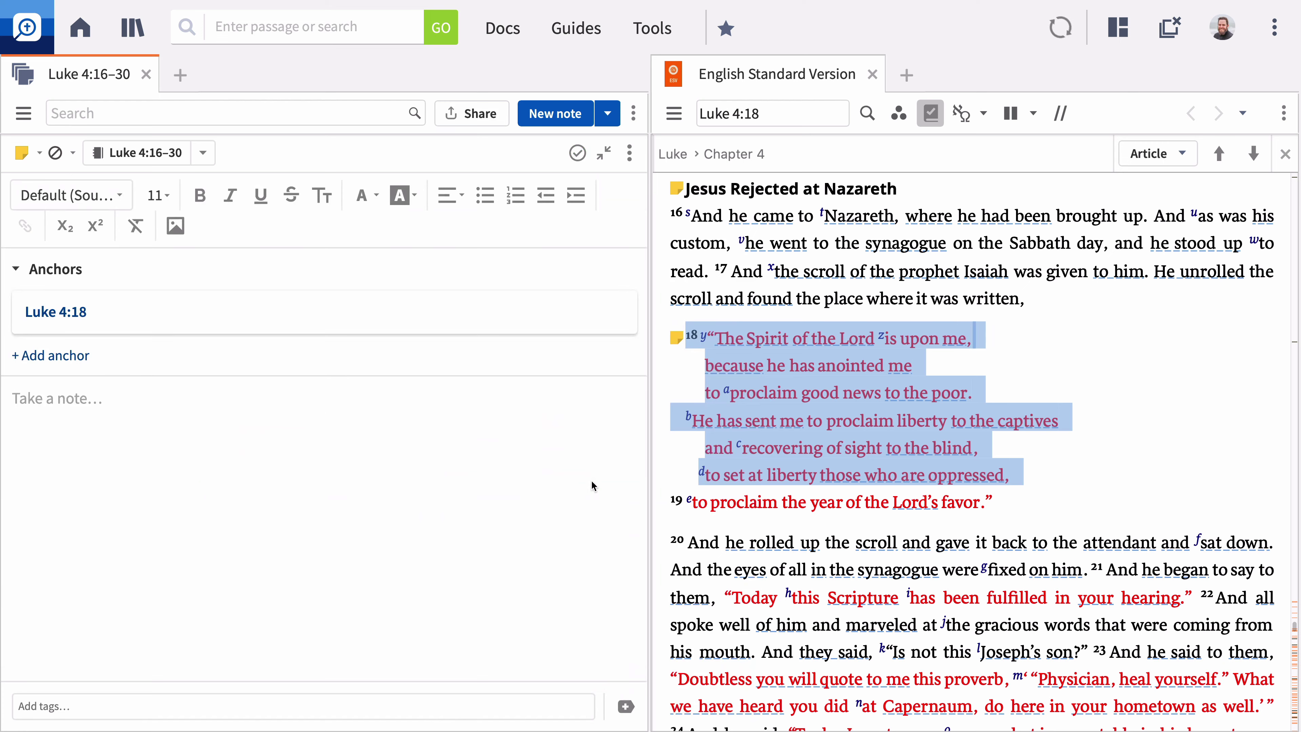
# Paste the Holy Spirit commentary into the note and add an Isaiah 61:1 anchor
pyautogui.write('Luke emphasizes the explicit role of the Holy Spirit throughout his gospel even before this passage.  See… The birth narrative (Luke 1:35, 2:26–27) The identification of Jesus at his baptism (Luke 3:16, 22) The temptation of Jesus (Luke 4:1) The beginning of Jesus’s ministry (Luke 4:14)')
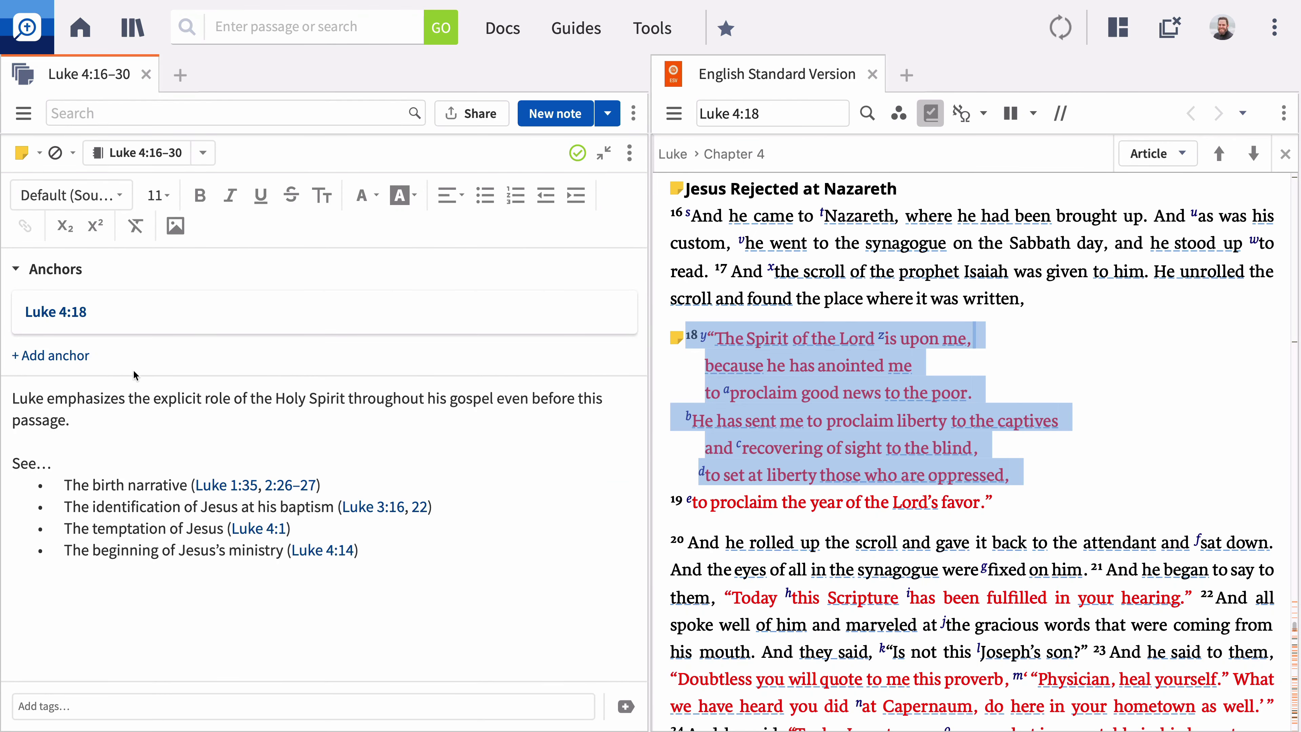
pyautogui.click(67, 356)
pyautogui.click(66, 357)
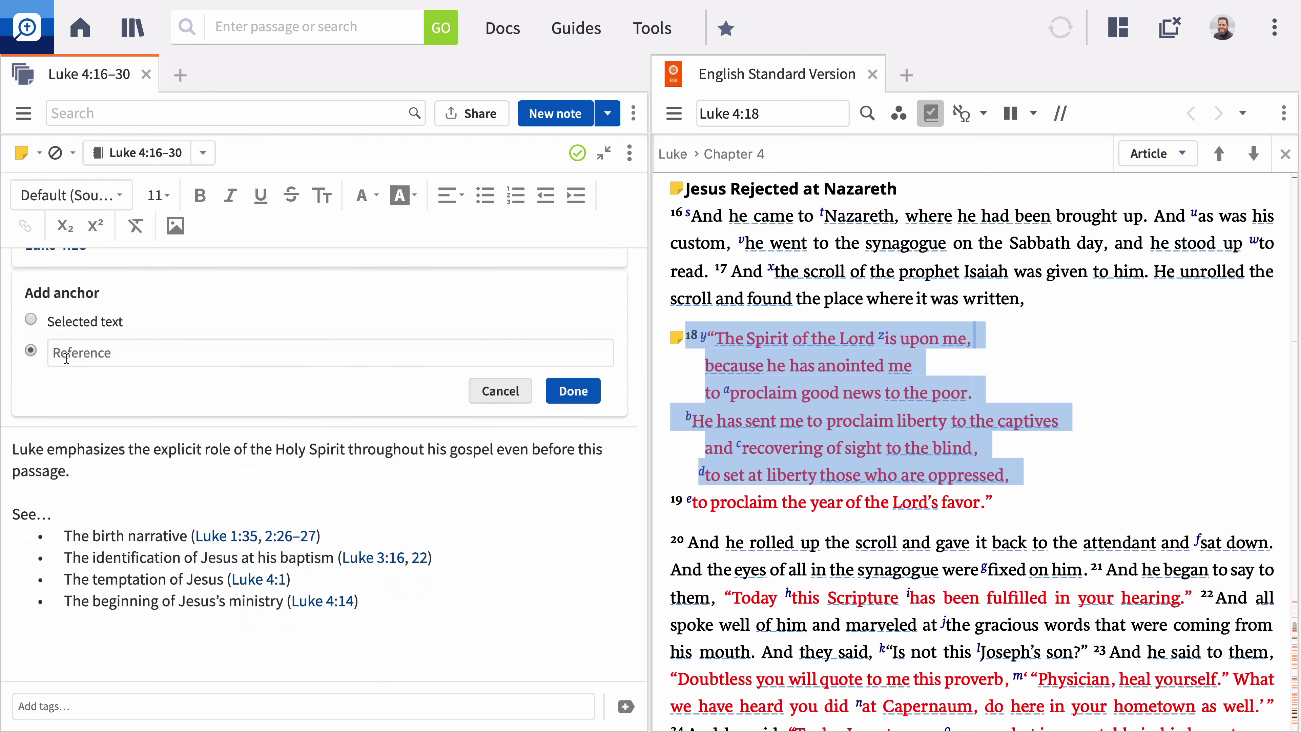
pyautogui.write('Isaiah 61:1')
pyautogui.press('Return')
pyautogui.click(567, 392)
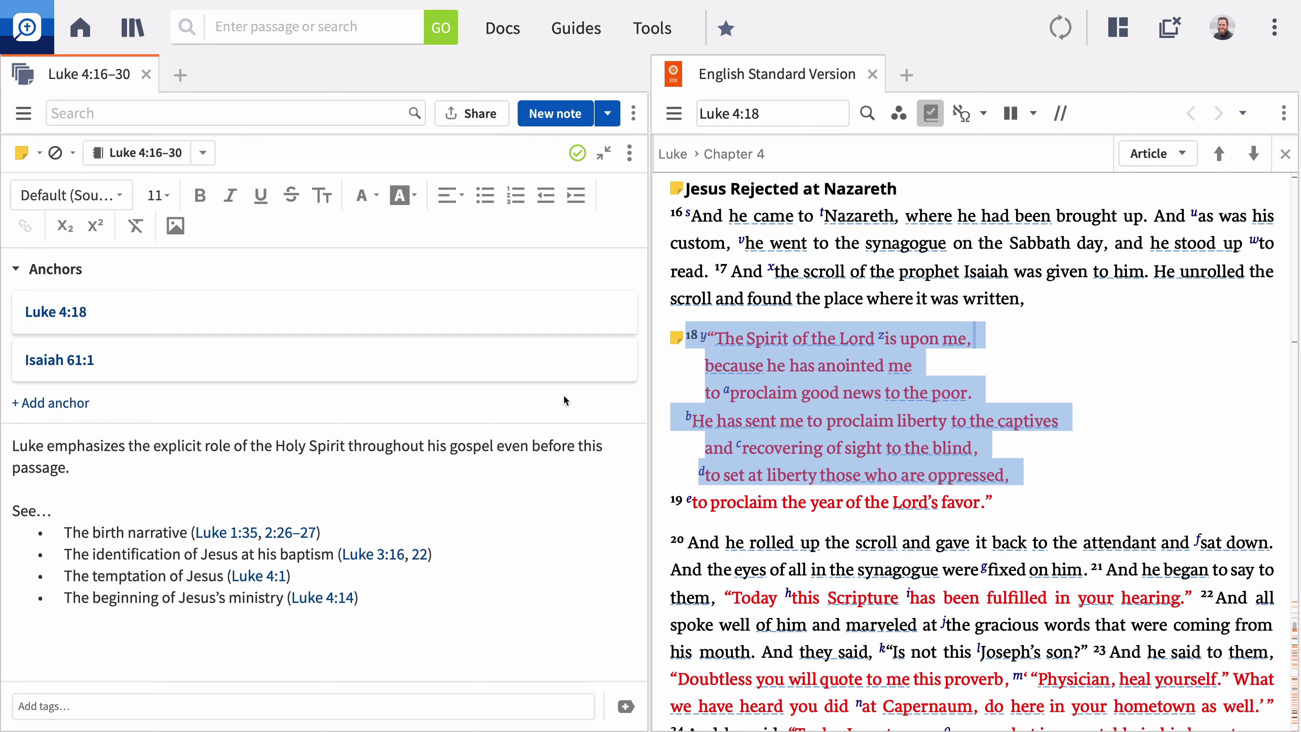
# Jump to Isaiah 61:1 via its anchor and toggle the Notes and Highlights filter off and on
pyautogui.click(82, 361)
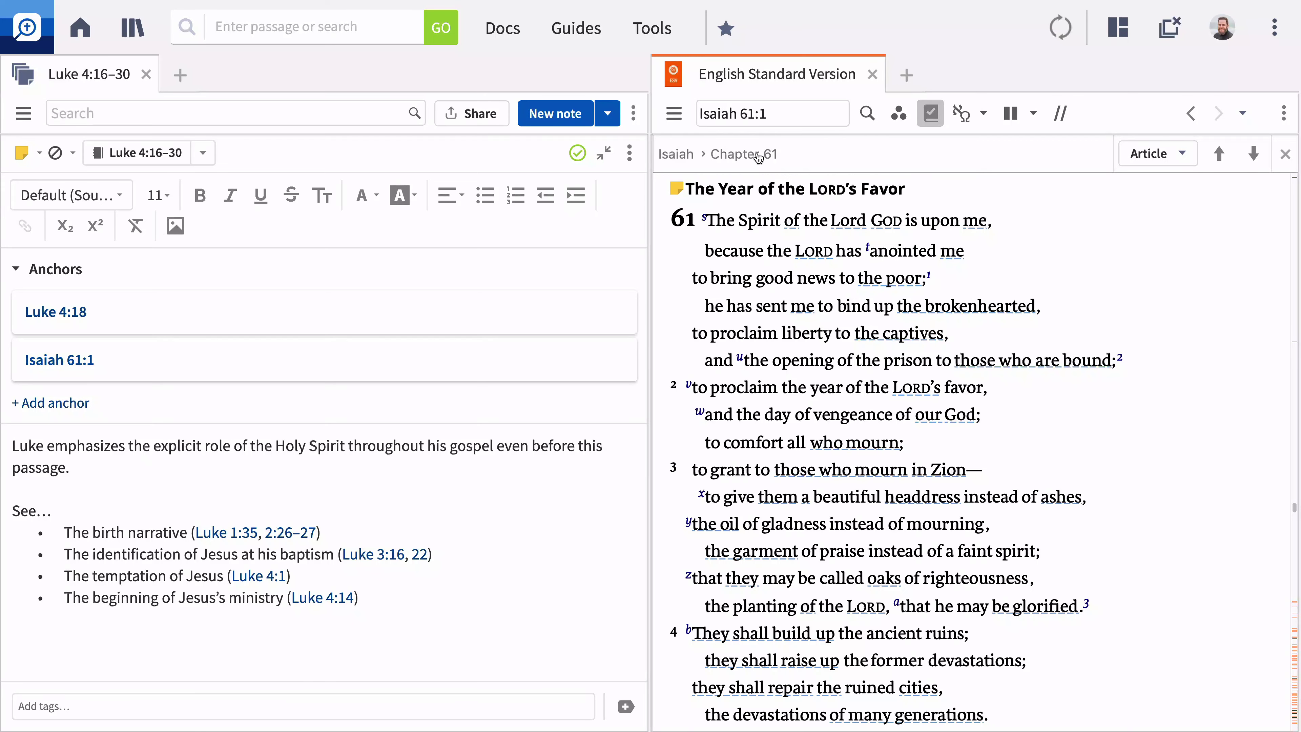
pyautogui.click(898, 114)
pyautogui.scroll(-2, 924, 278)
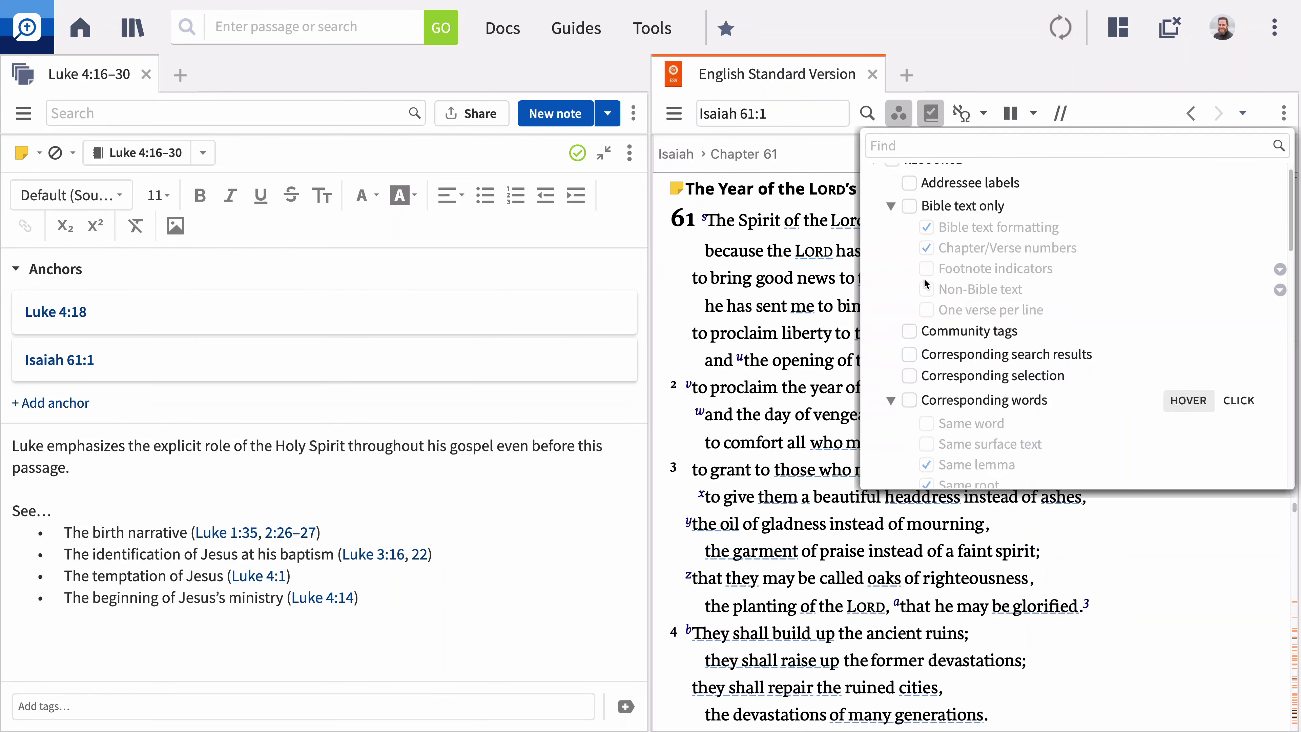
pyautogui.scroll(-5, 924, 280)
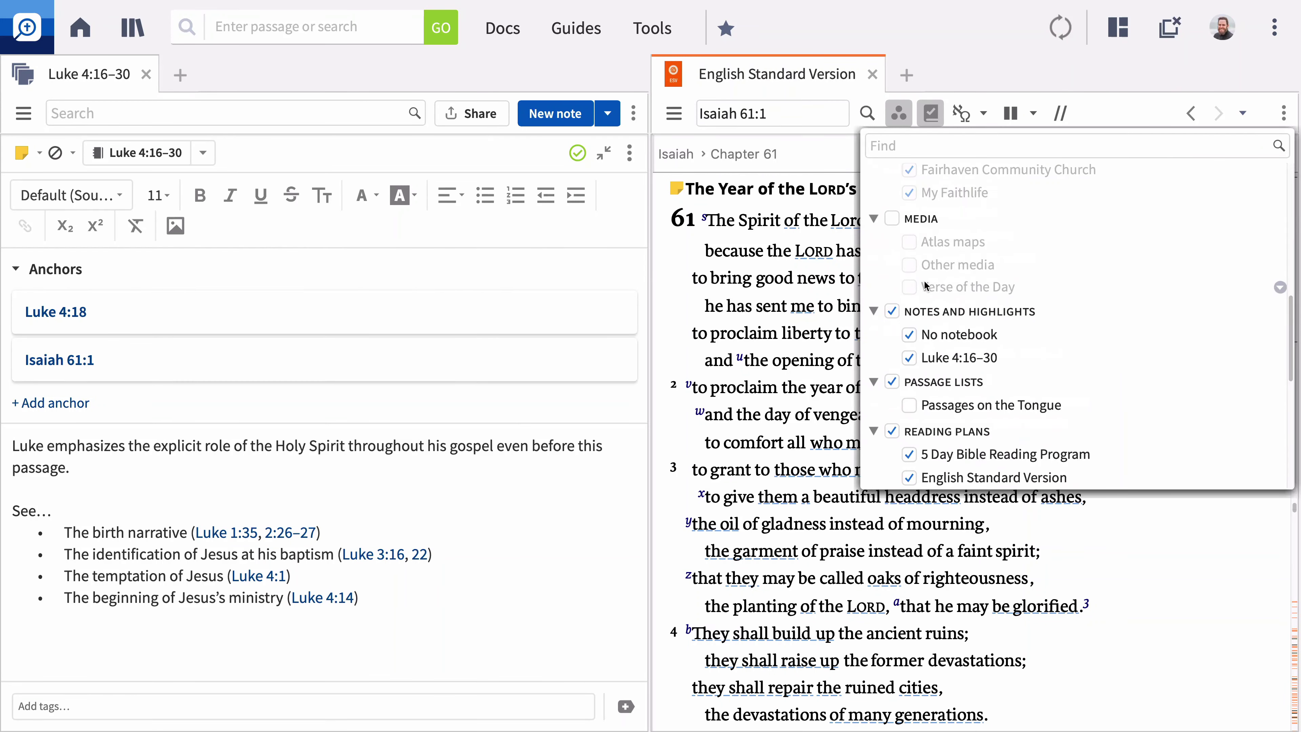
pyautogui.click(892, 311)
pyautogui.click(891, 312)
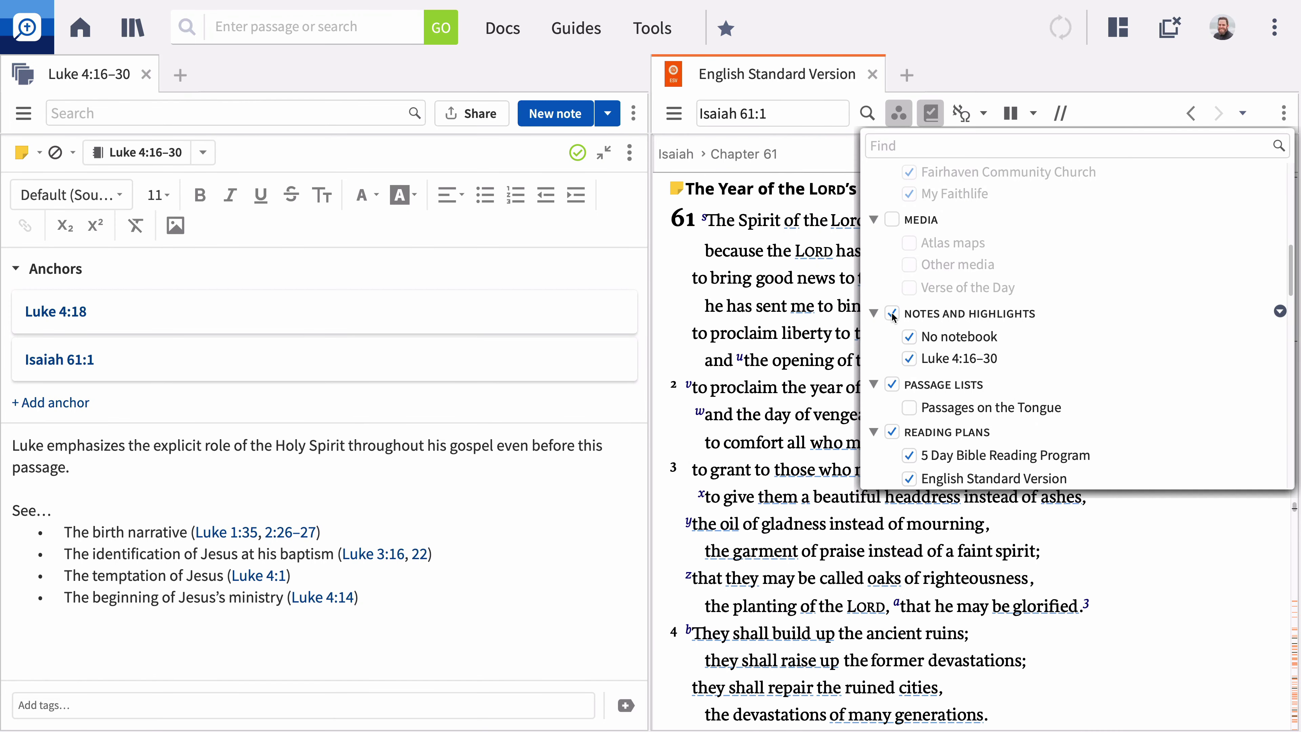
pyautogui.click(854, 330)
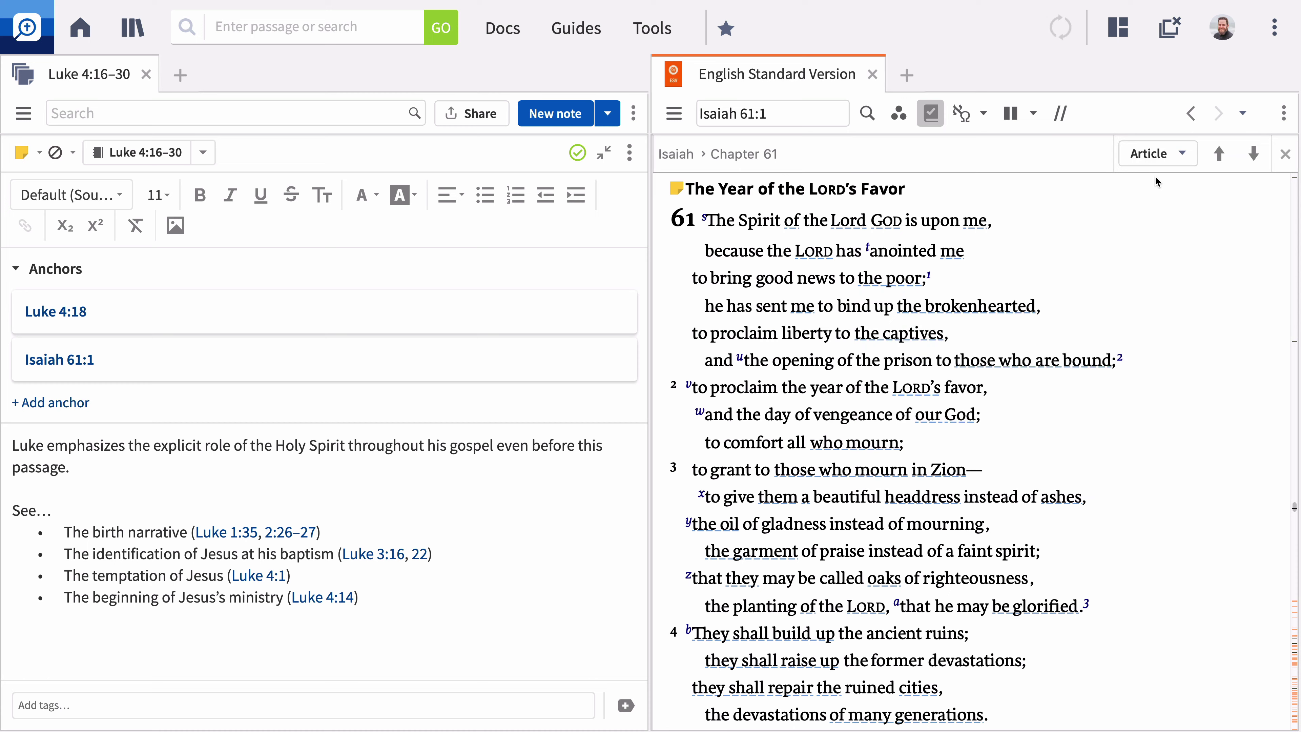
# Back in Luke 4:18, note the word 'anointed' with a selected-text anchor and the pasted χρίω commentary
pyautogui.click(1191, 113)
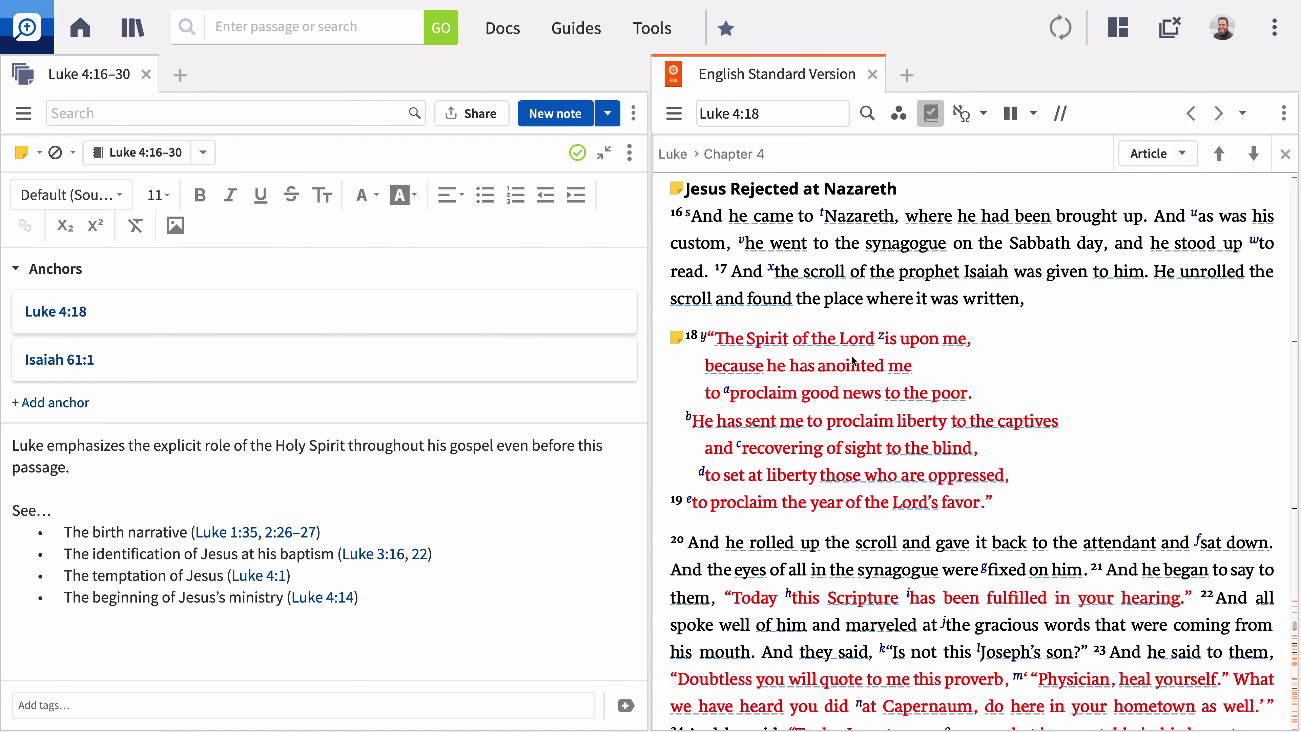
pyautogui.moveTo(816, 368); pyautogui.dragTo(859, 367)
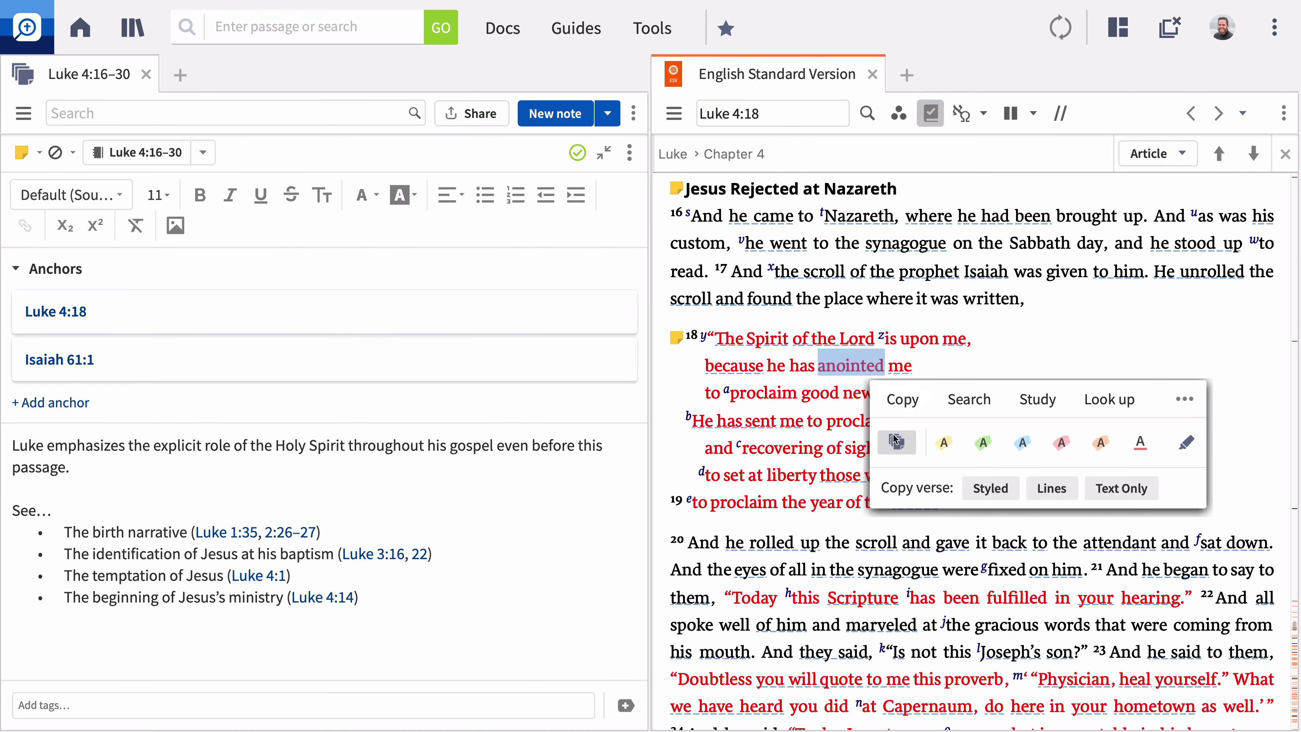
pyautogui.click(896, 441)
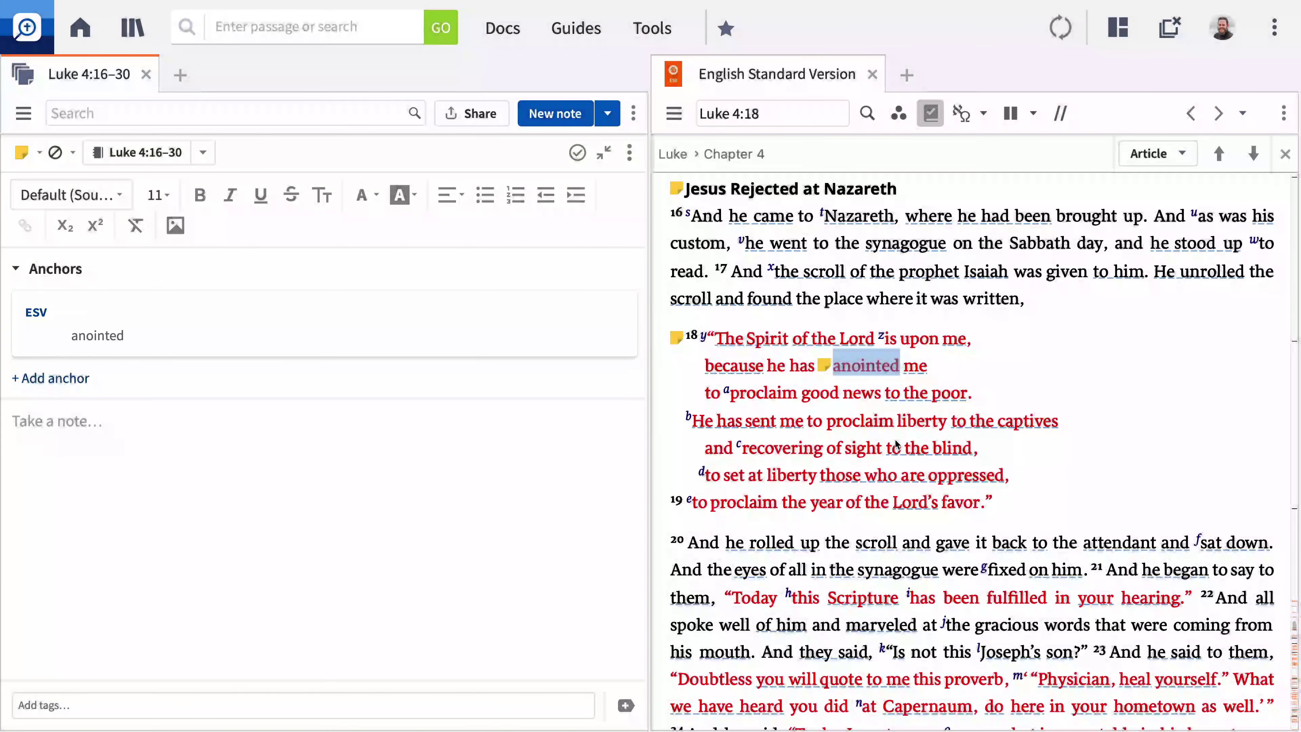
pyautogui.click(91, 381)
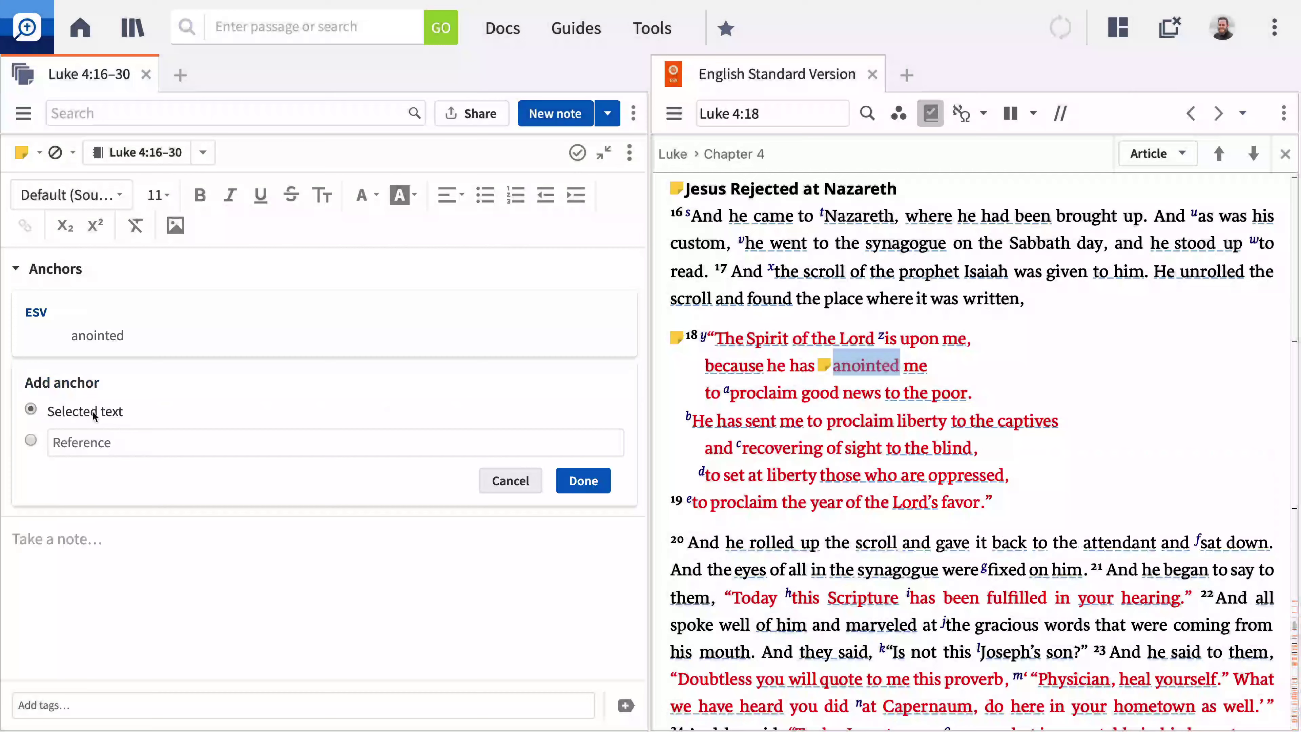
pyautogui.click(577, 480)
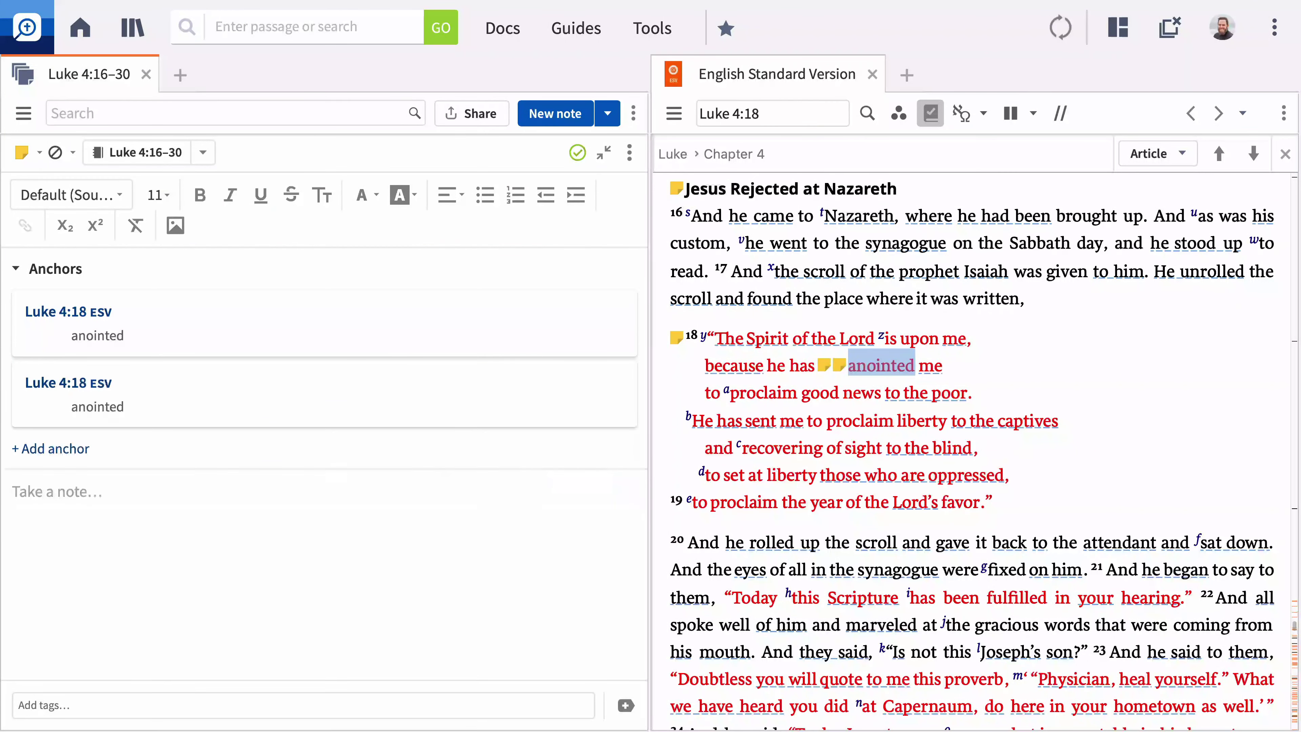
pyautogui.click(179, 492)
pyautogui.write('χρίω connotes a ceremonial anointing for office or a specific task and appears only five times in the New Testament: Luke 4:18 Acts 4:27 Acts 10:38 2 Cor 1:21 Heb 1:9 The ESV translates it as "anointed" each time. There are several other words for "anoint" in the New Testament with different senses (e.g., like "to anoint the sick" as in Mark 6:13).')
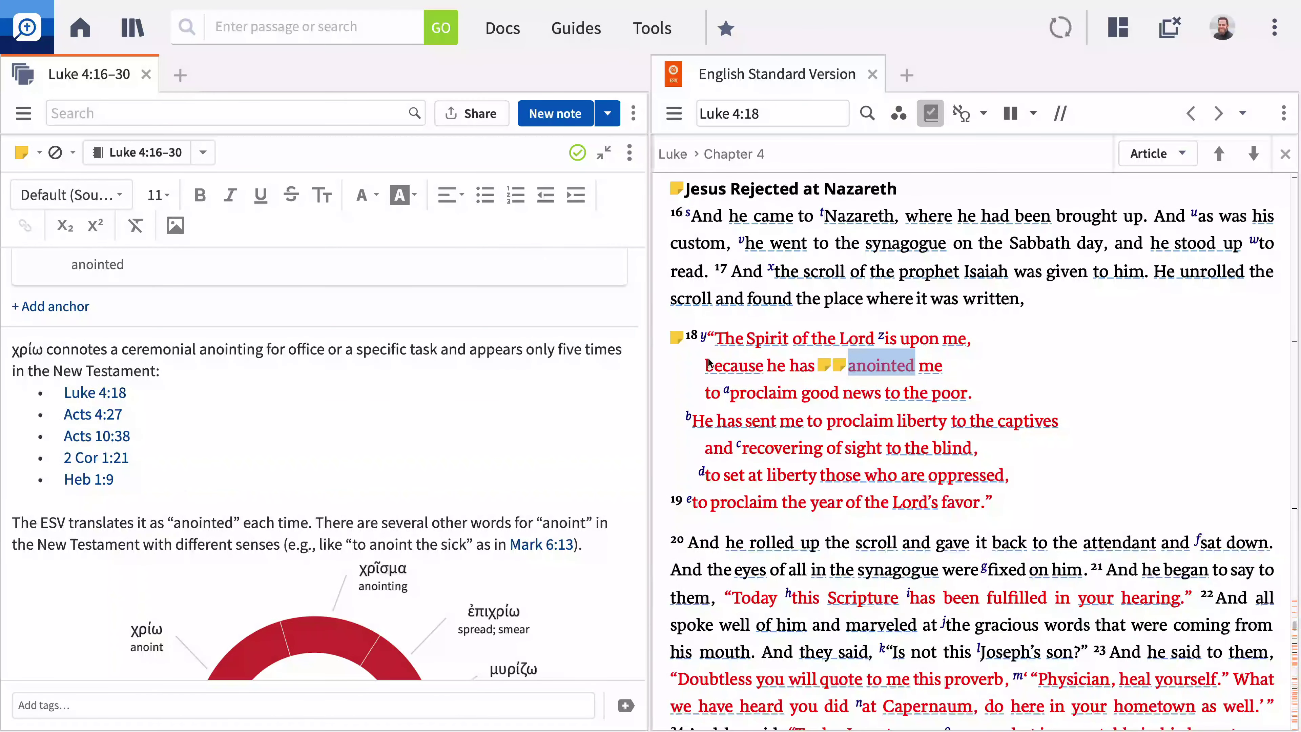
# Select 'The Spirit of the Lord is upon me' and start a new Luke 4:18 community note
pyautogui.moveTo(718, 345); pyautogui.dragTo(961, 342)
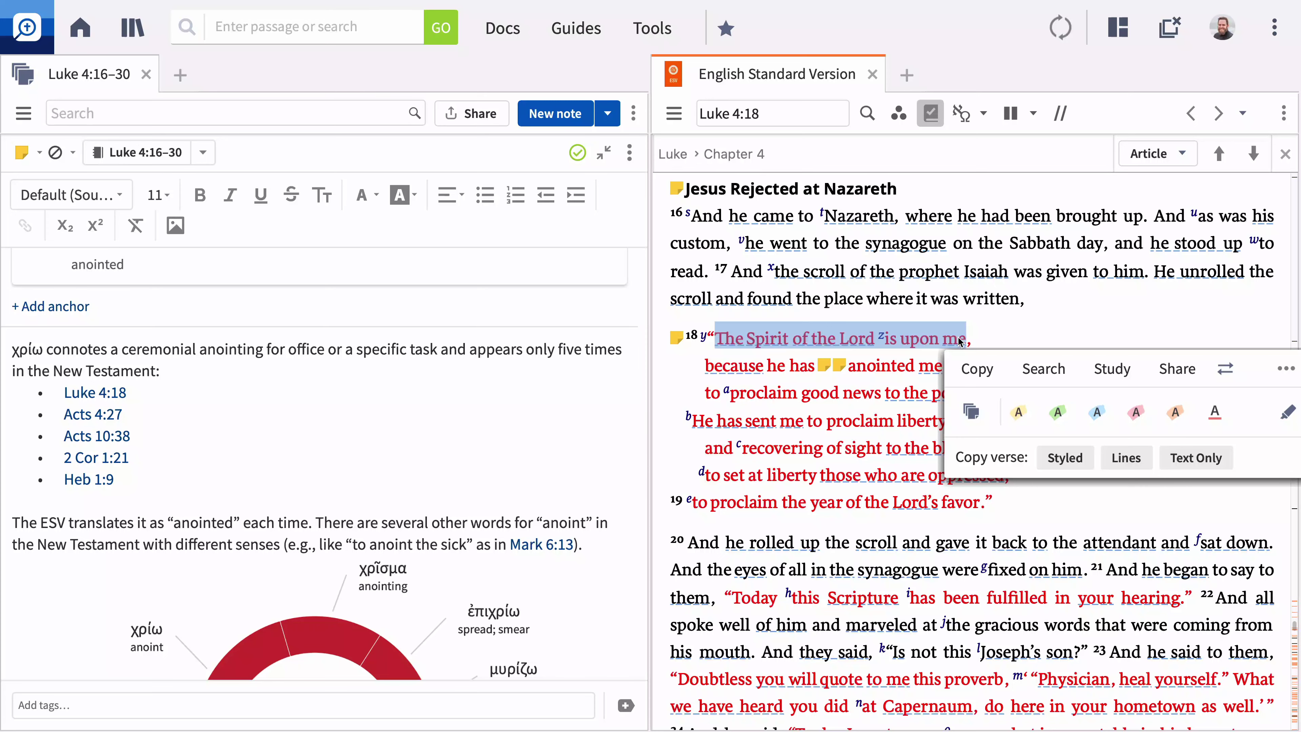
pyautogui.rightClick(960, 342)
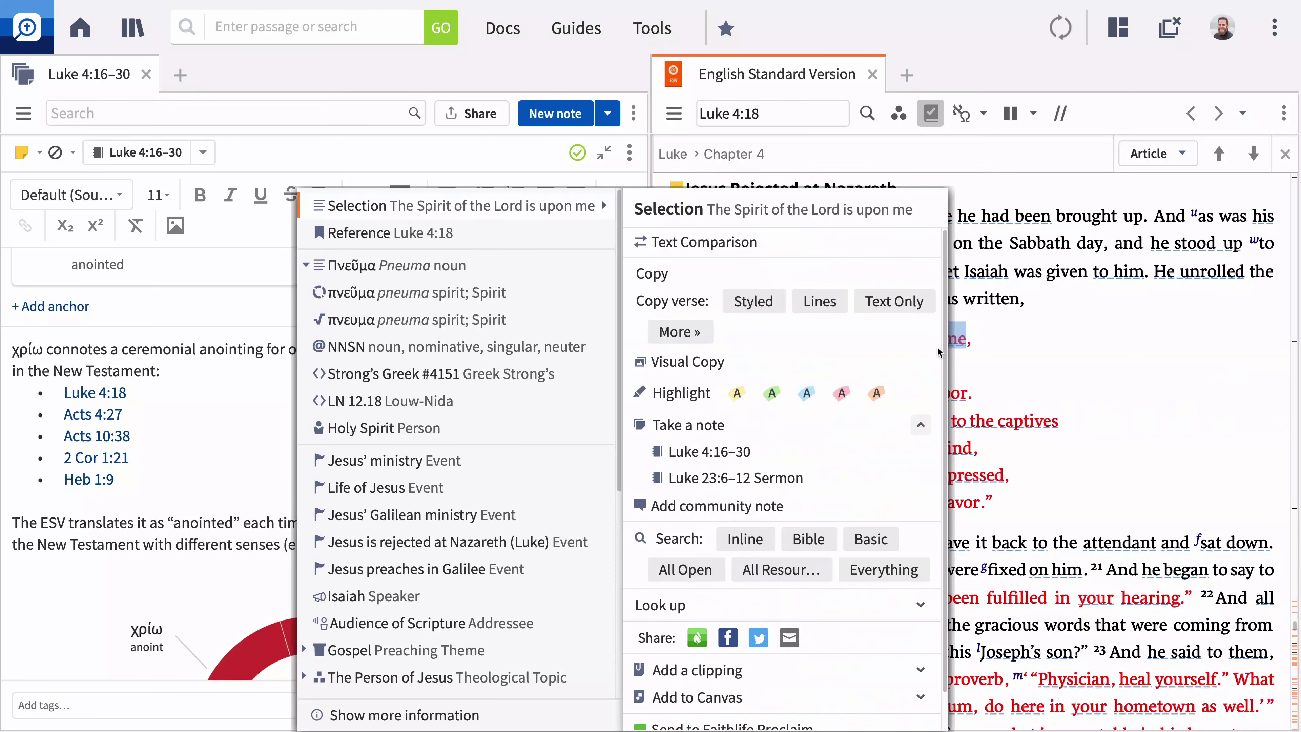
pyautogui.click(702, 506)
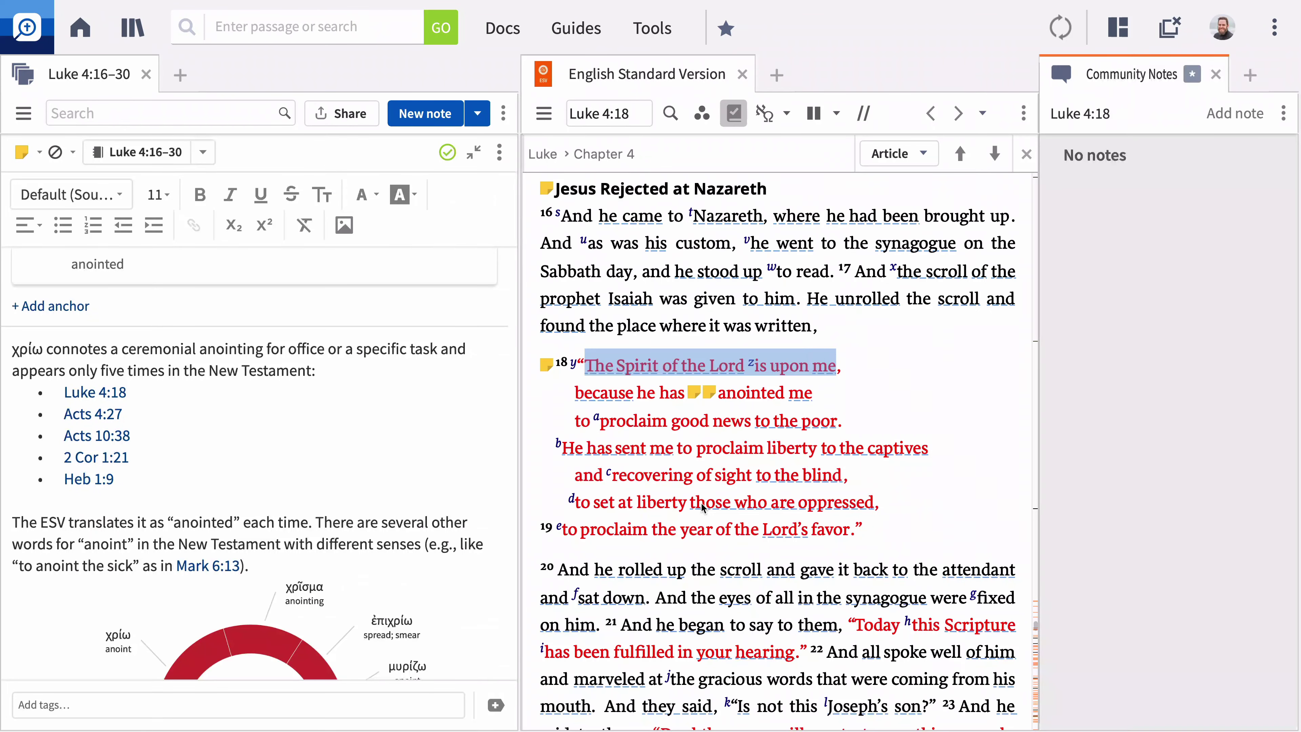
pyautogui.click(1248, 113)
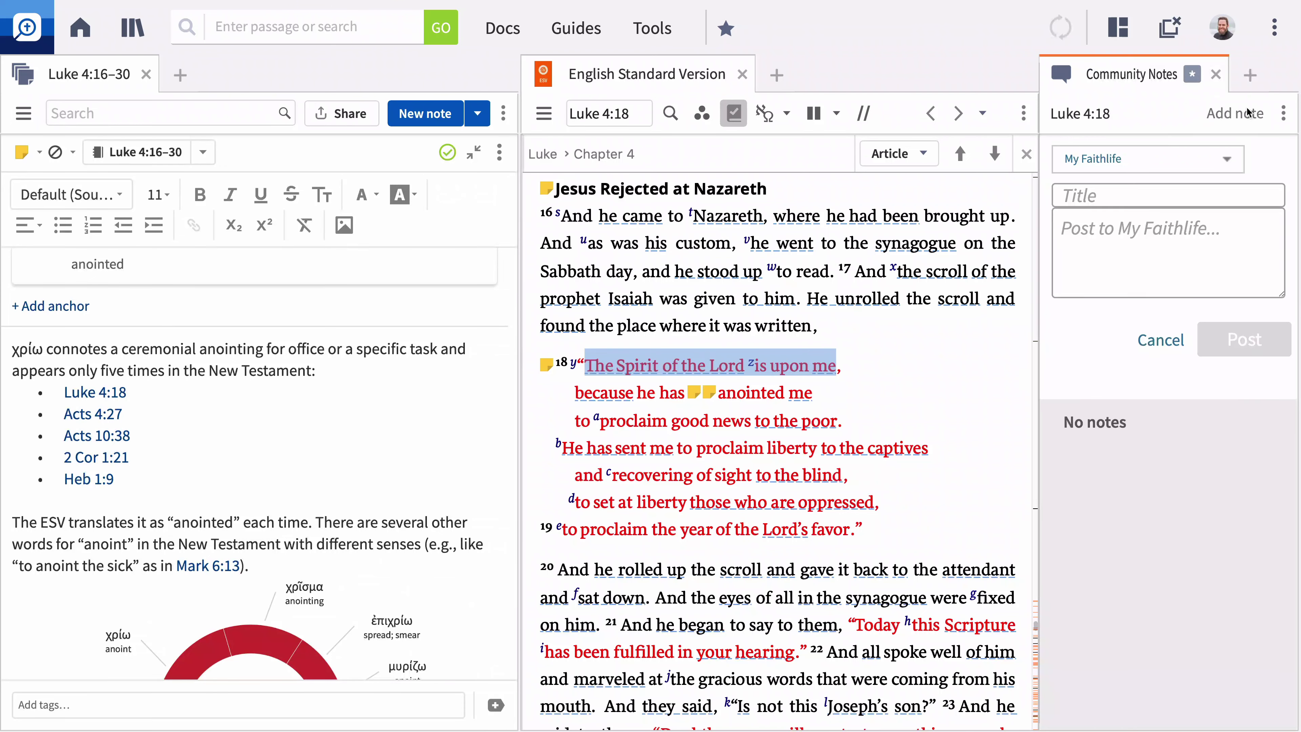
# Publish 'The Holy Spirit in Luke' with the pasted post text to the Sharing Small Group
pyautogui.click(1147, 158)
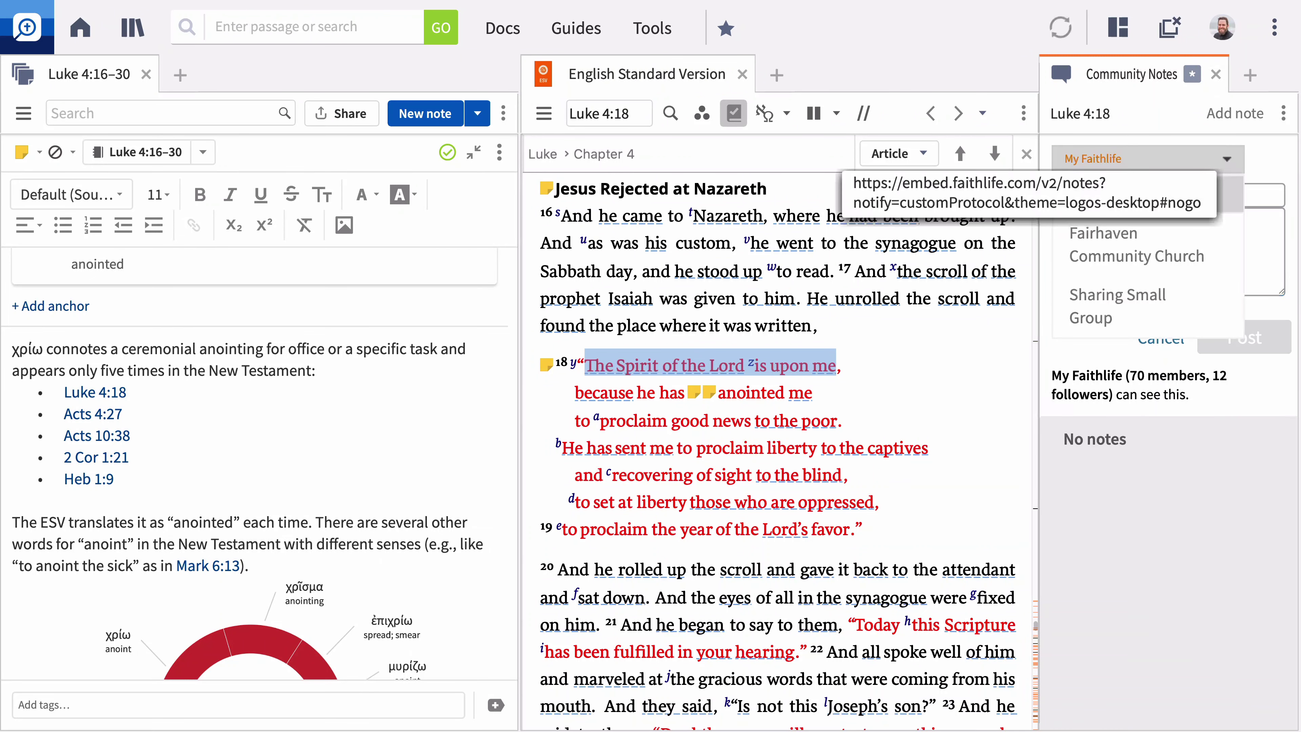
pyautogui.click(1190, 291)
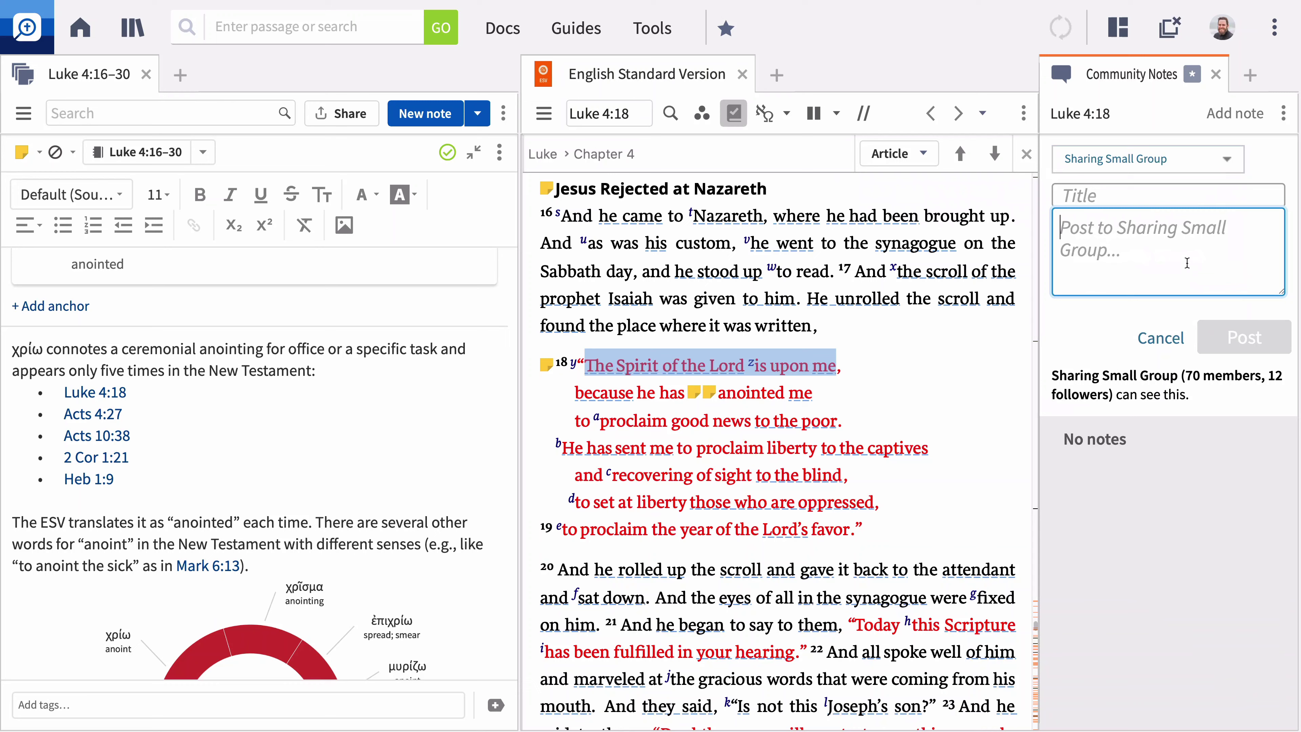
pyautogui.click(1167, 197)
pyautogui.write('The Holy Spirit in Luke')
pyautogui.press('Tab')
pyautogui.write('Pay close attention to how Luke emphasizes the role of the Holy Spirit and comment with any references you find!')
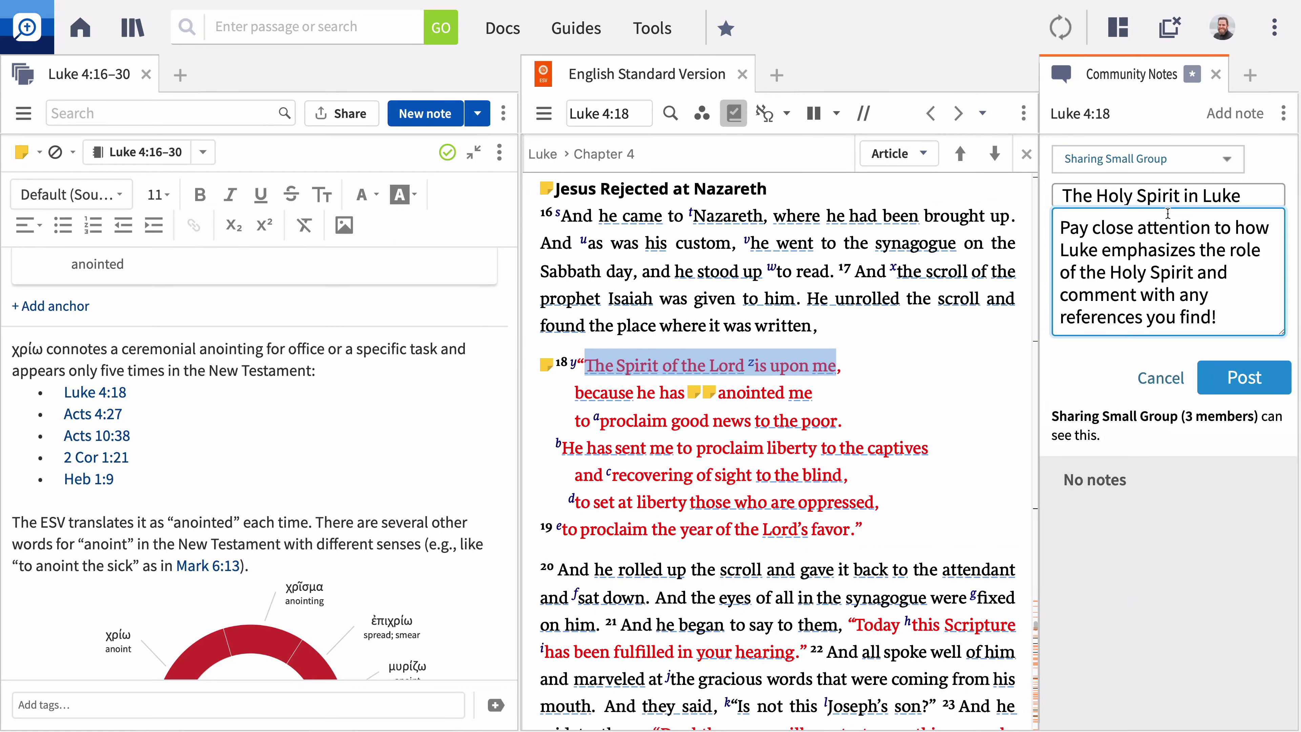
pyautogui.click(1227, 338)
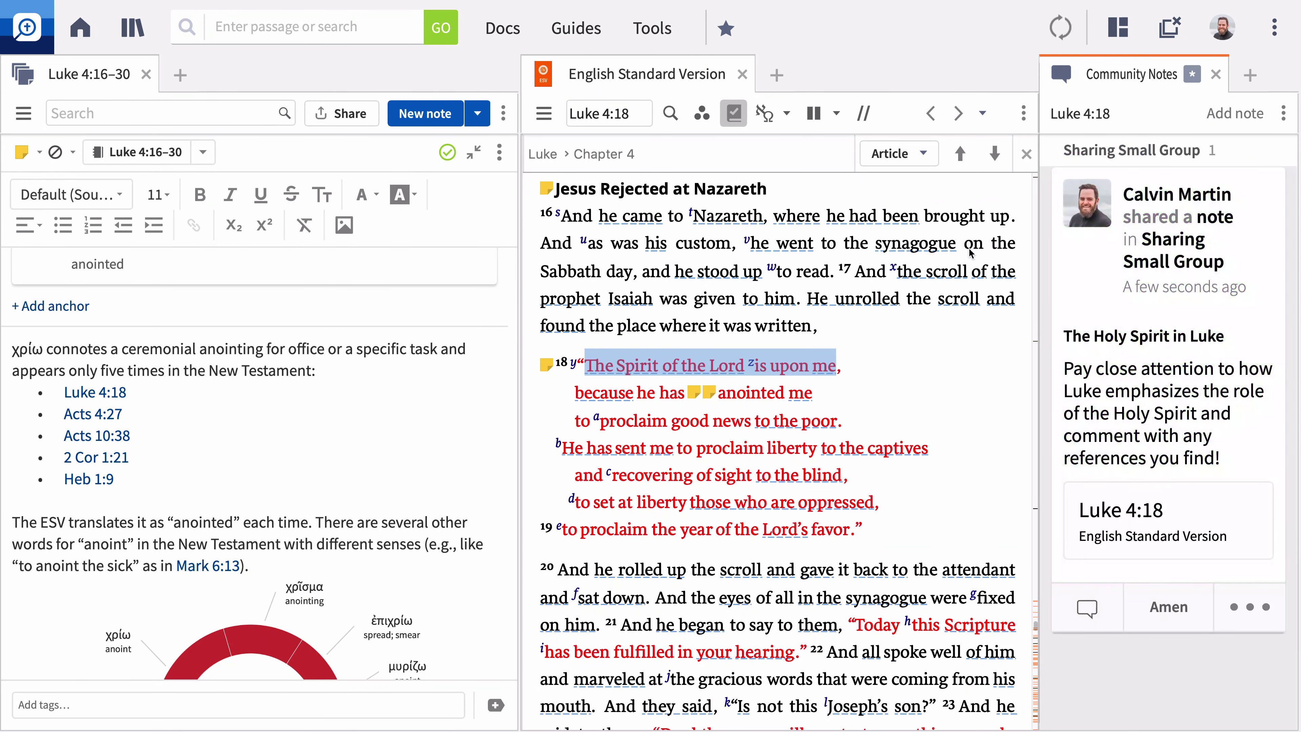
# Turn on the Community Notes visual filter so a community-note marker appears beside ESV verse 18
pyautogui.click(710, 120)
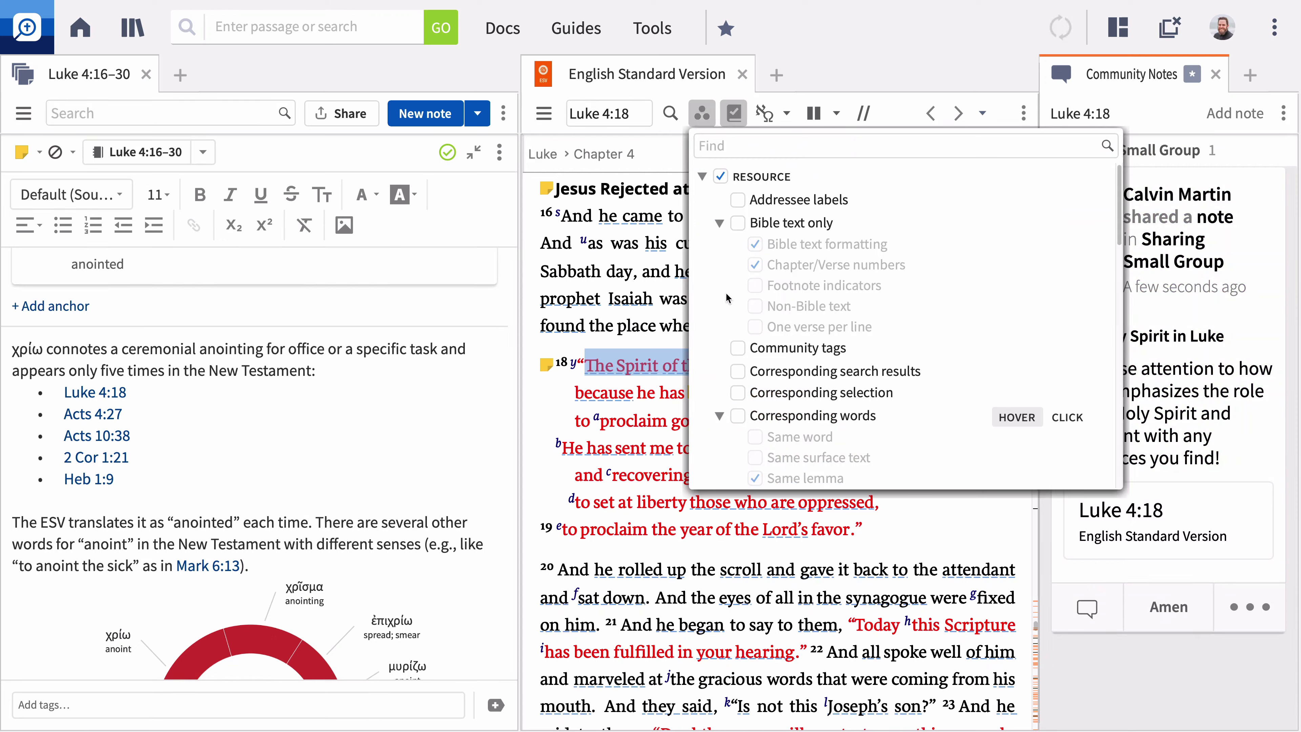
pyautogui.scroll(-5, 732, 314)
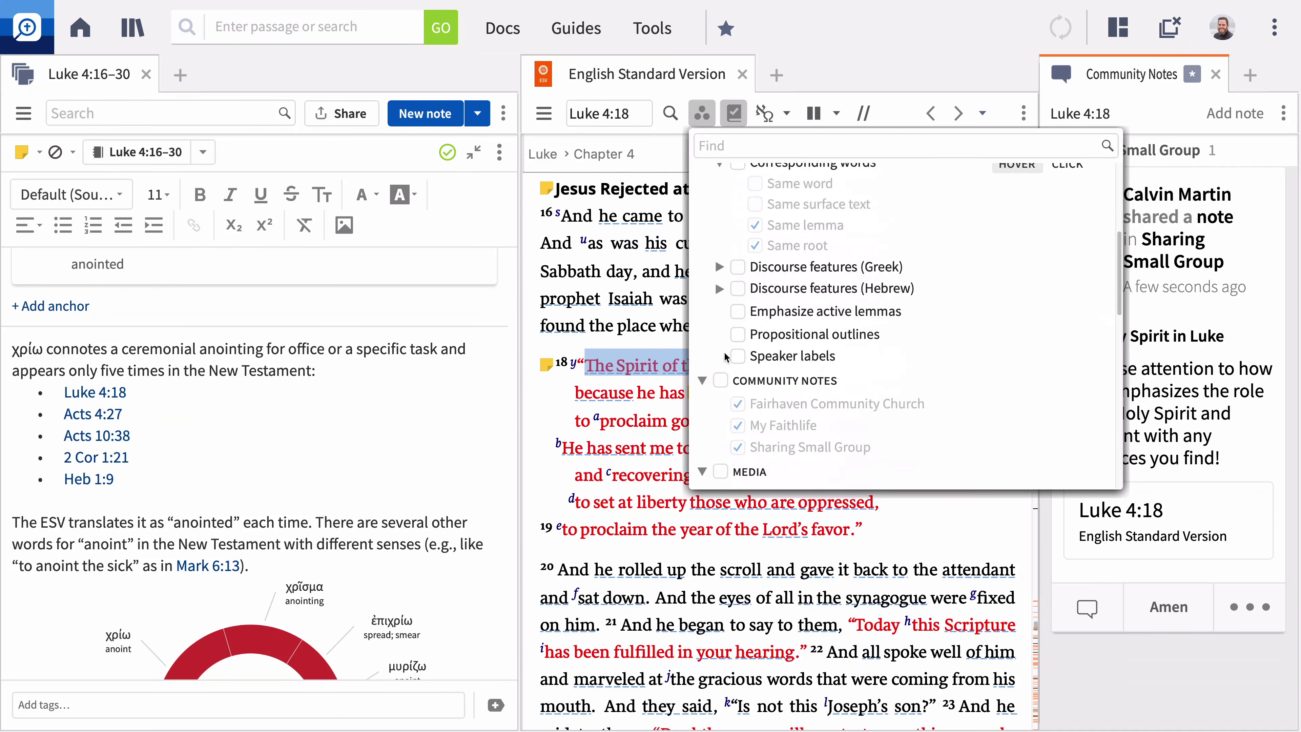
pyautogui.click(721, 380)
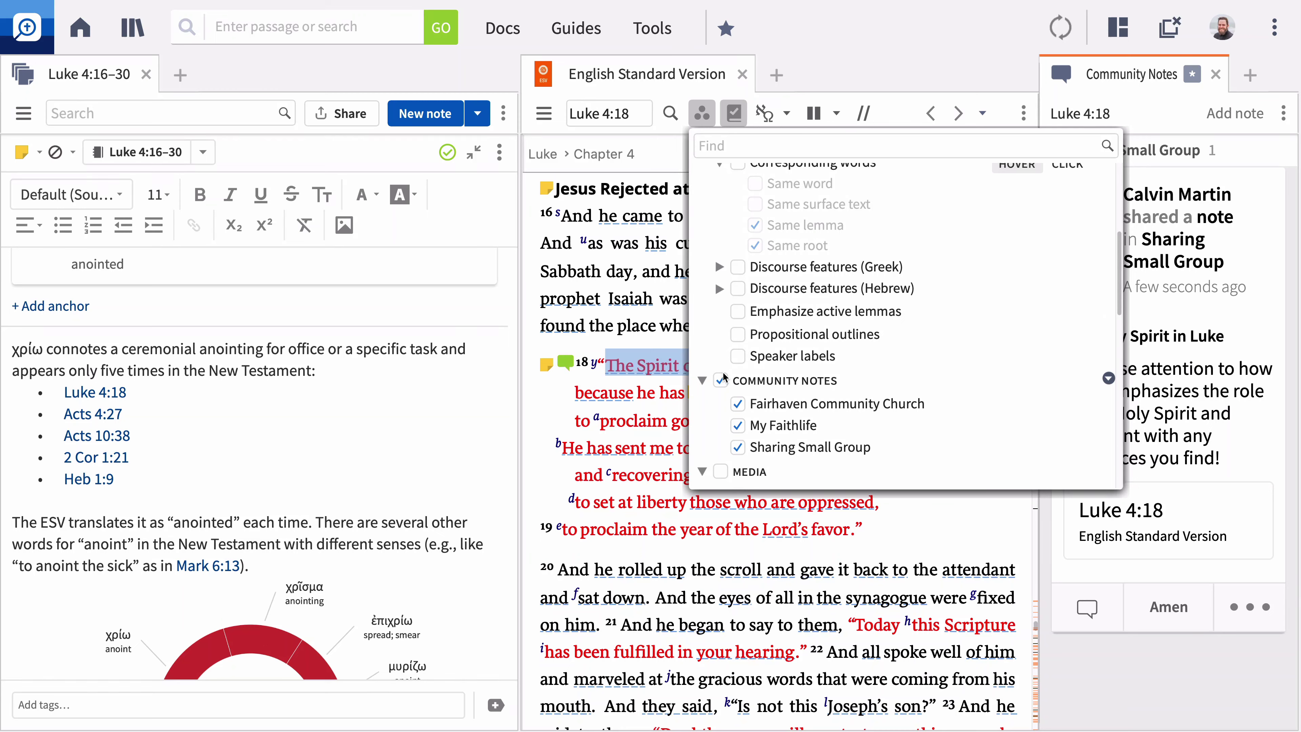
pyautogui.click(652, 327)
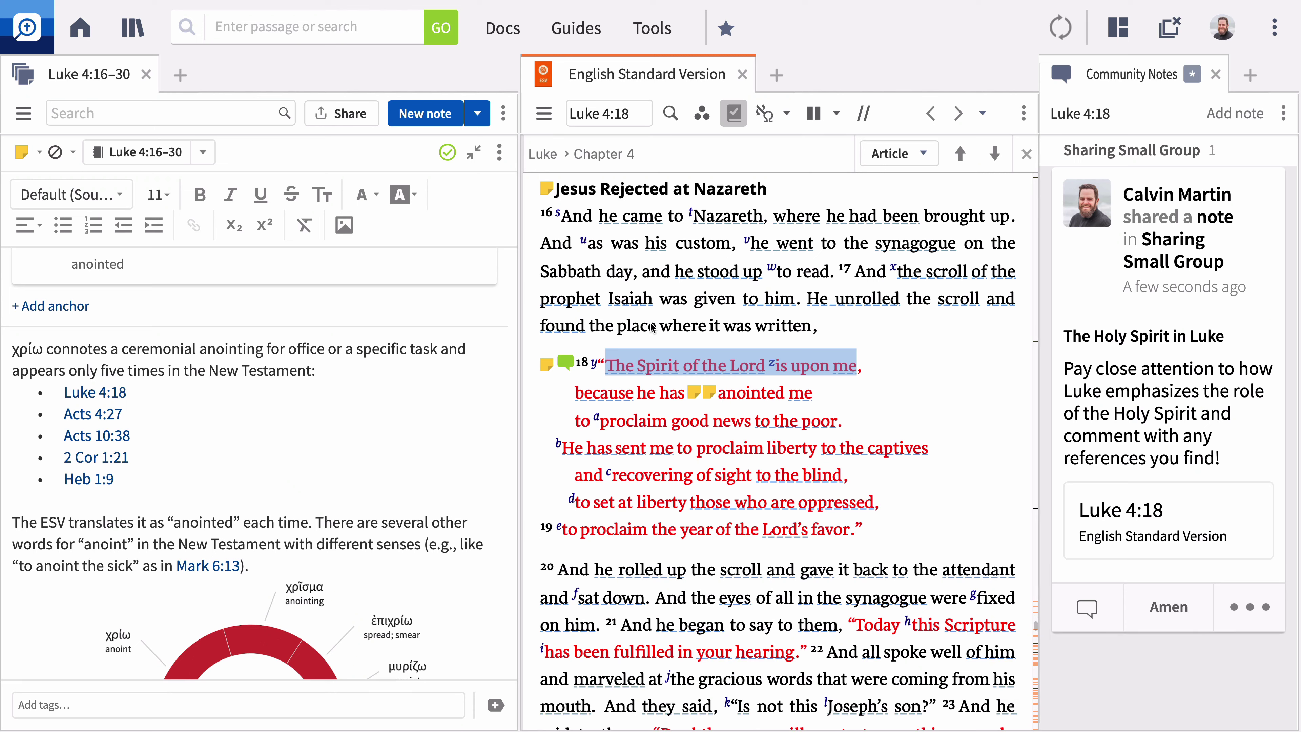
# Highlight 'And as was his custom' in yellow and verses 18b–19 from 'to proclaim good news' in blue
pyautogui.moveTo(542, 243); pyautogui.dragTo(733, 242)
pyautogui.rightClick(734, 242)
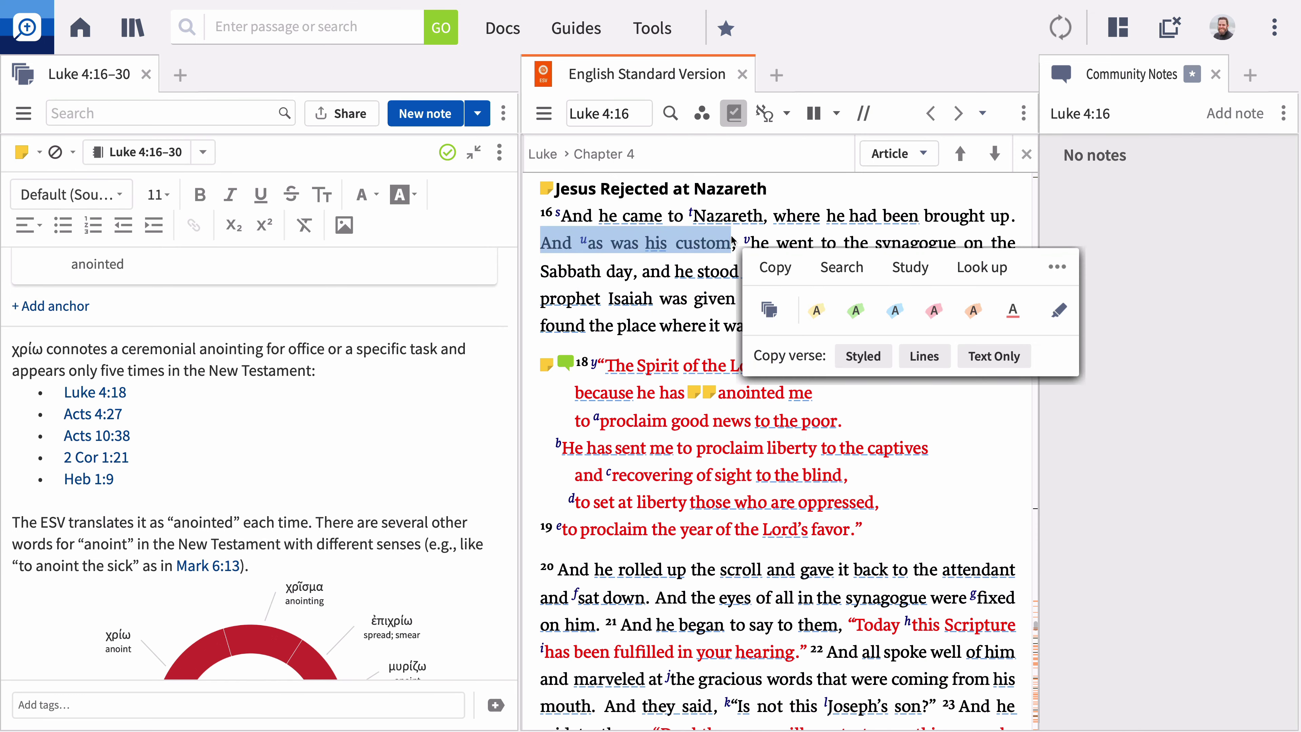
pyautogui.click(818, 310)
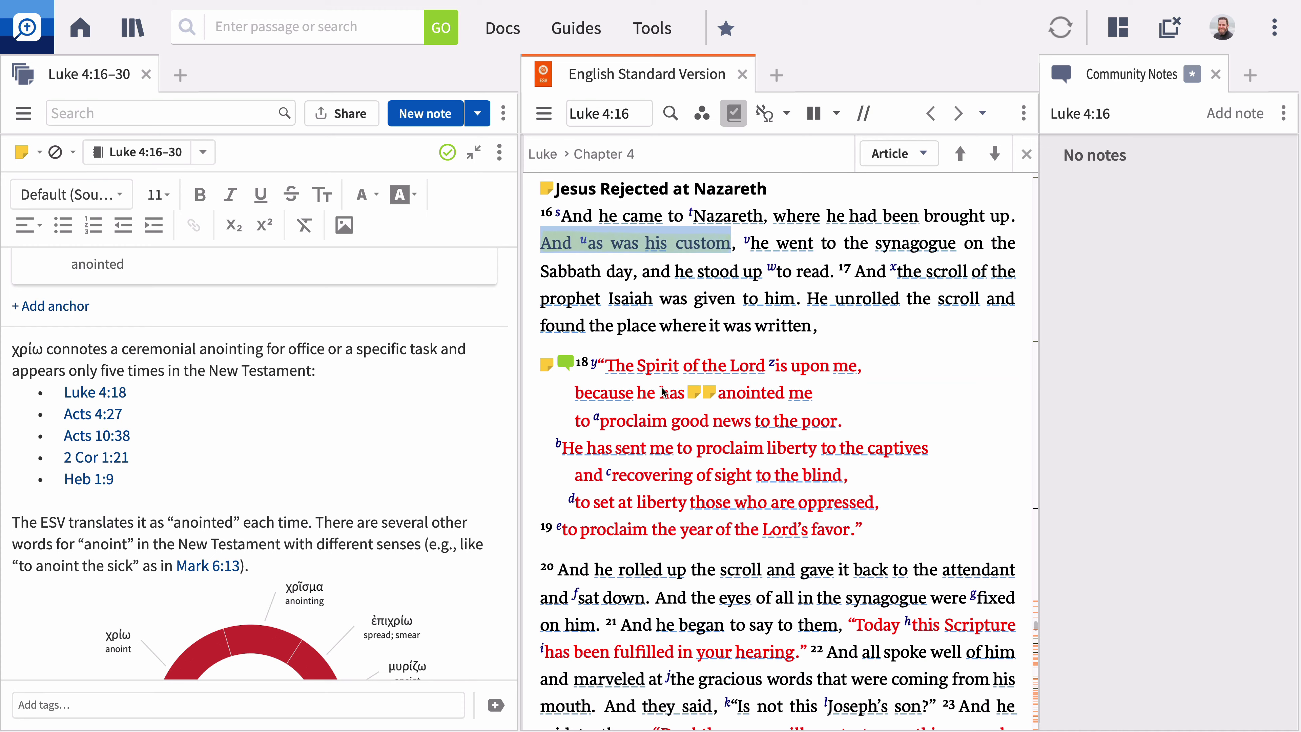
pyautogui.moveTo(576, 421); pyautogui.dragTo(858, 528)
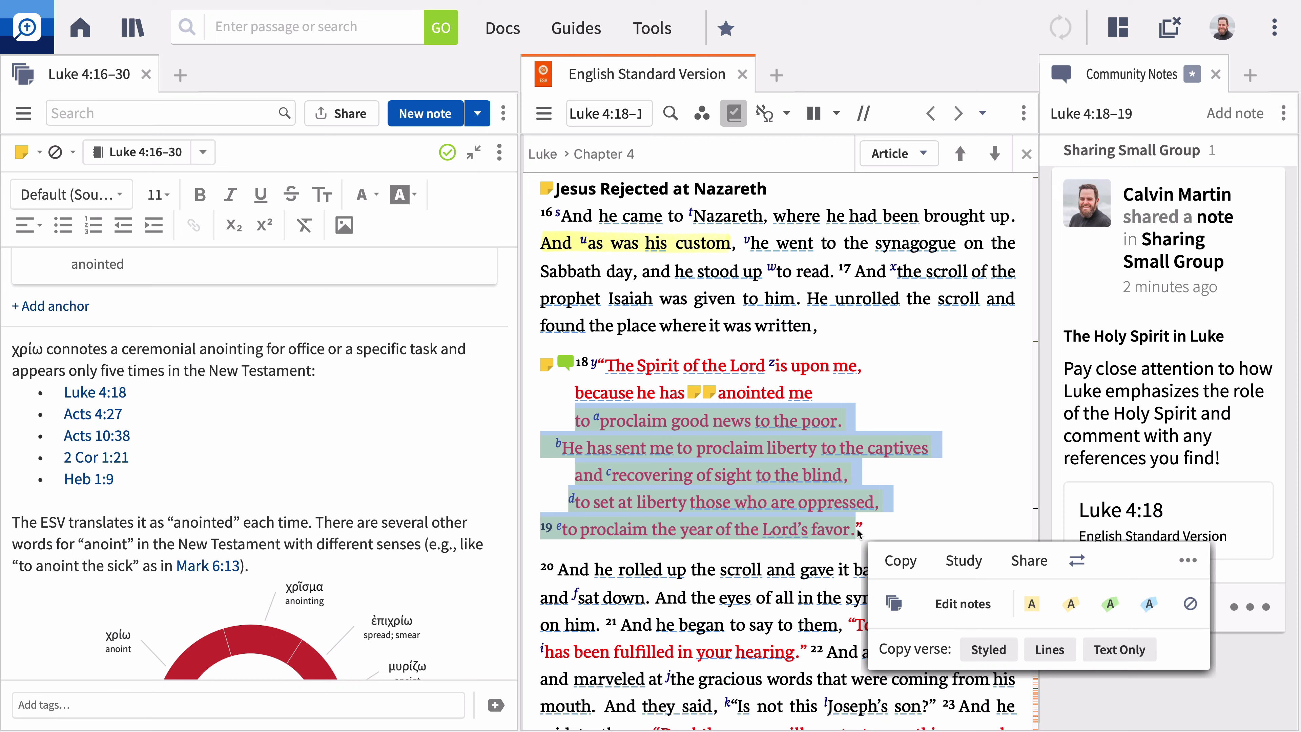
pyautogui.click(1149, 605)
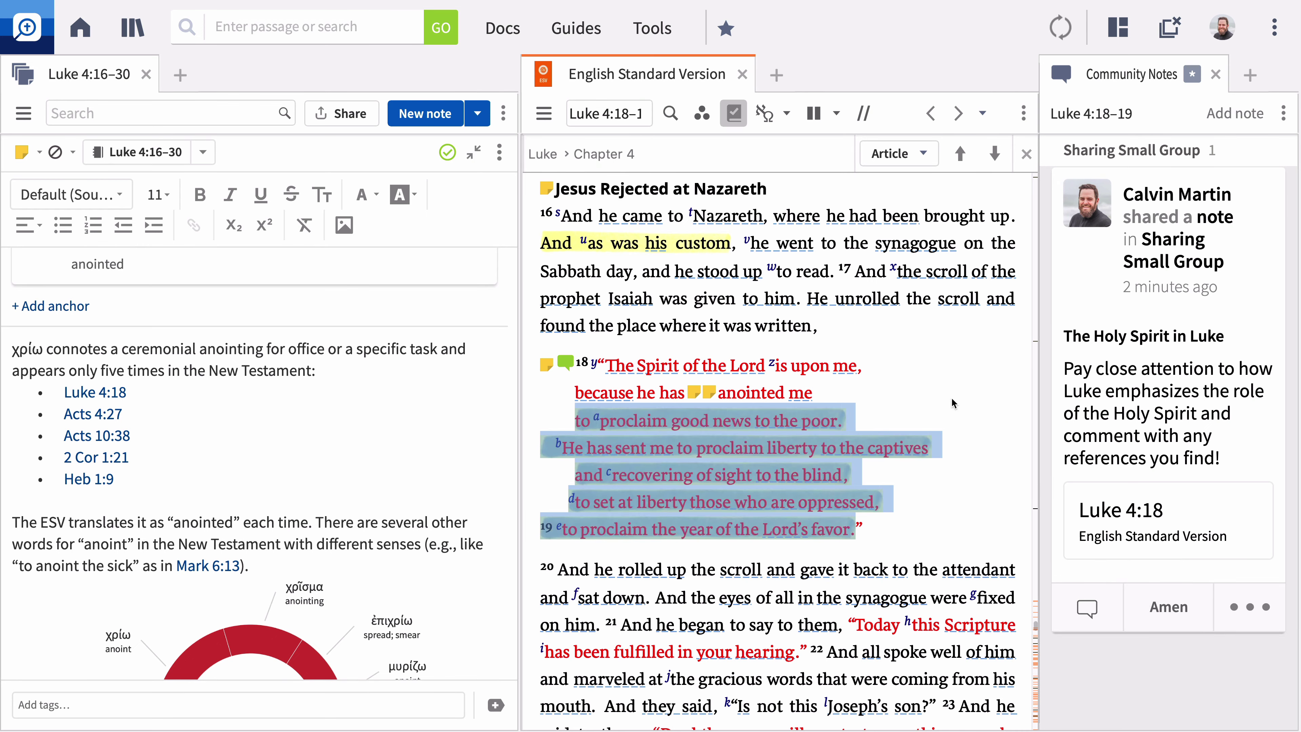
# Add the Highlighting palette and uncheck Highlights in the ESV Visual Filters
pyautogui.click(652, 29)
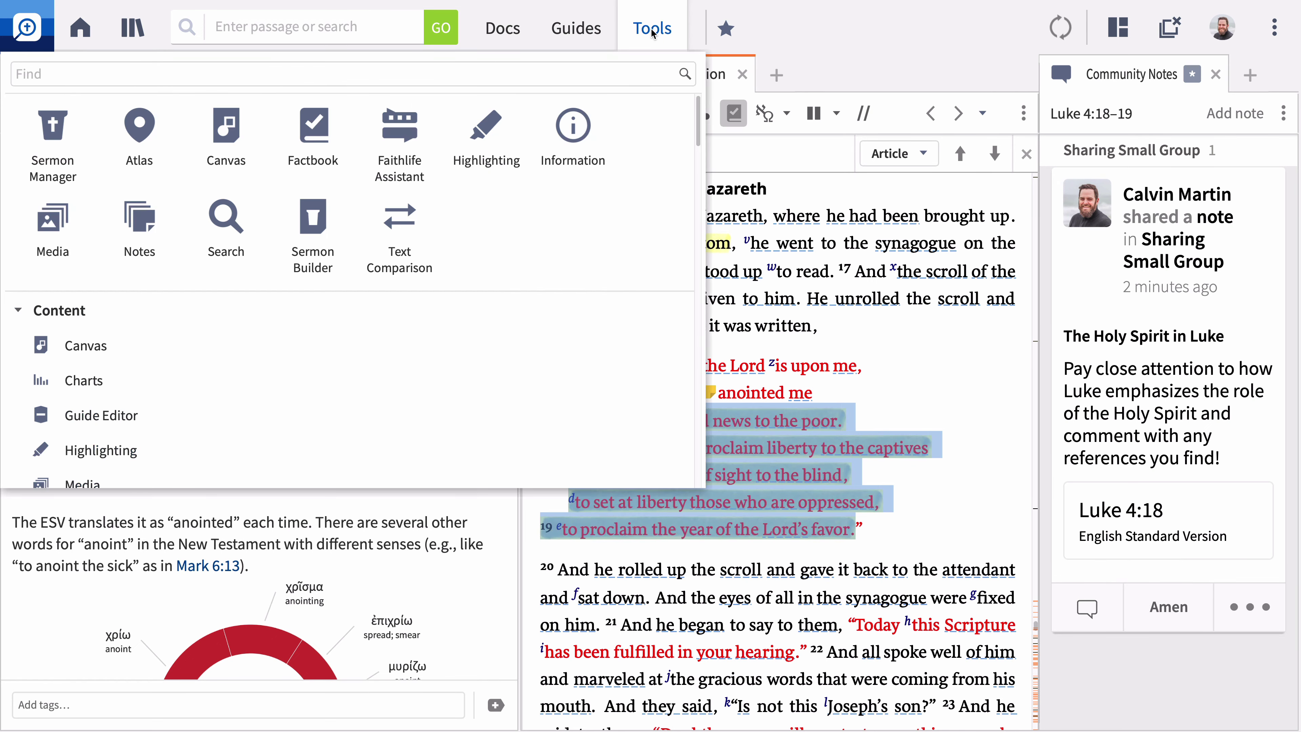
pyautogui.click(488, 132)
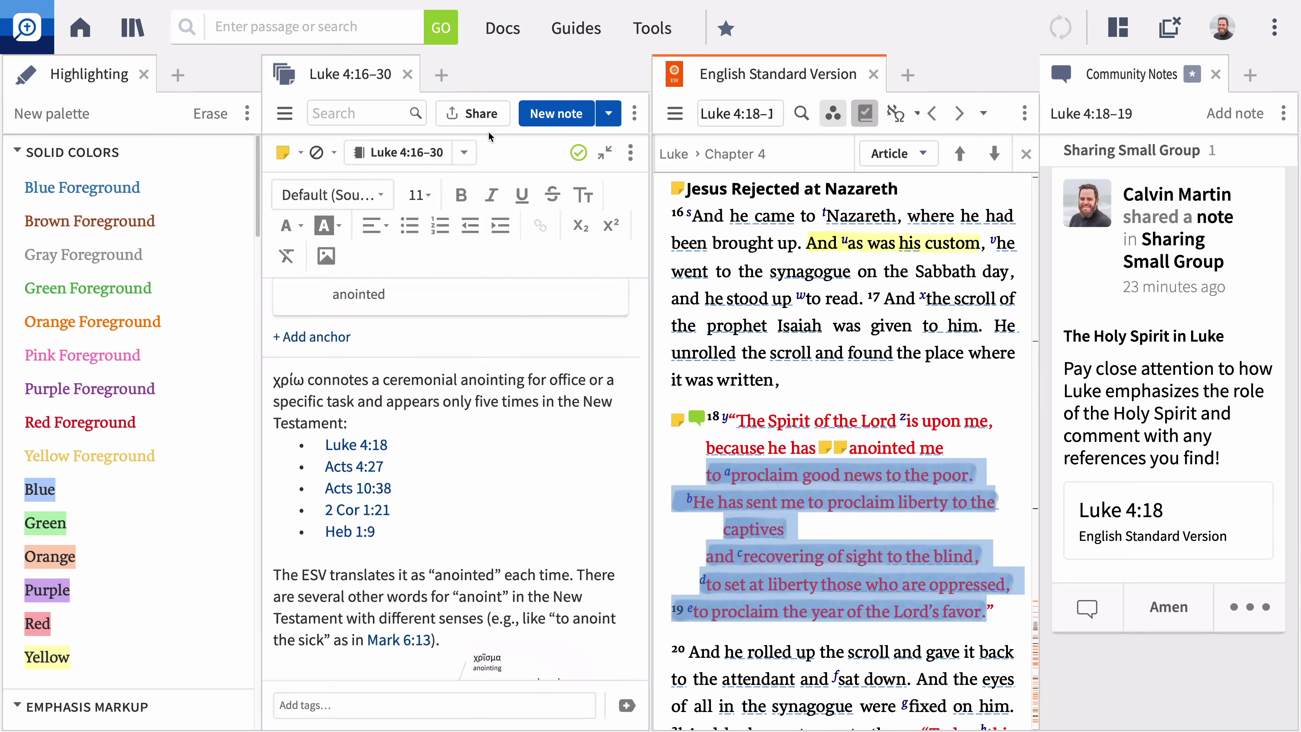
pyautogui.click(828, 124)
pyautogui.scroll(-8, 845, 236)
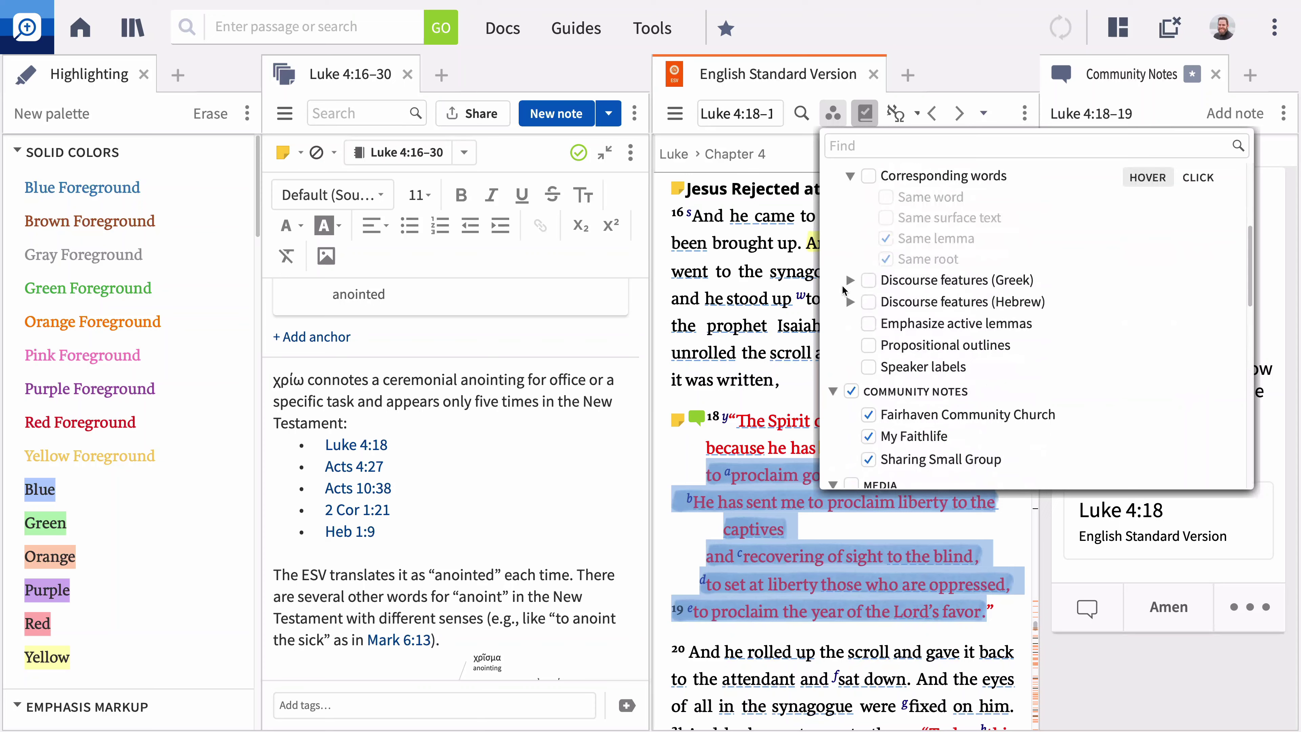
pyautogui.scroll(-2, 844, 290)
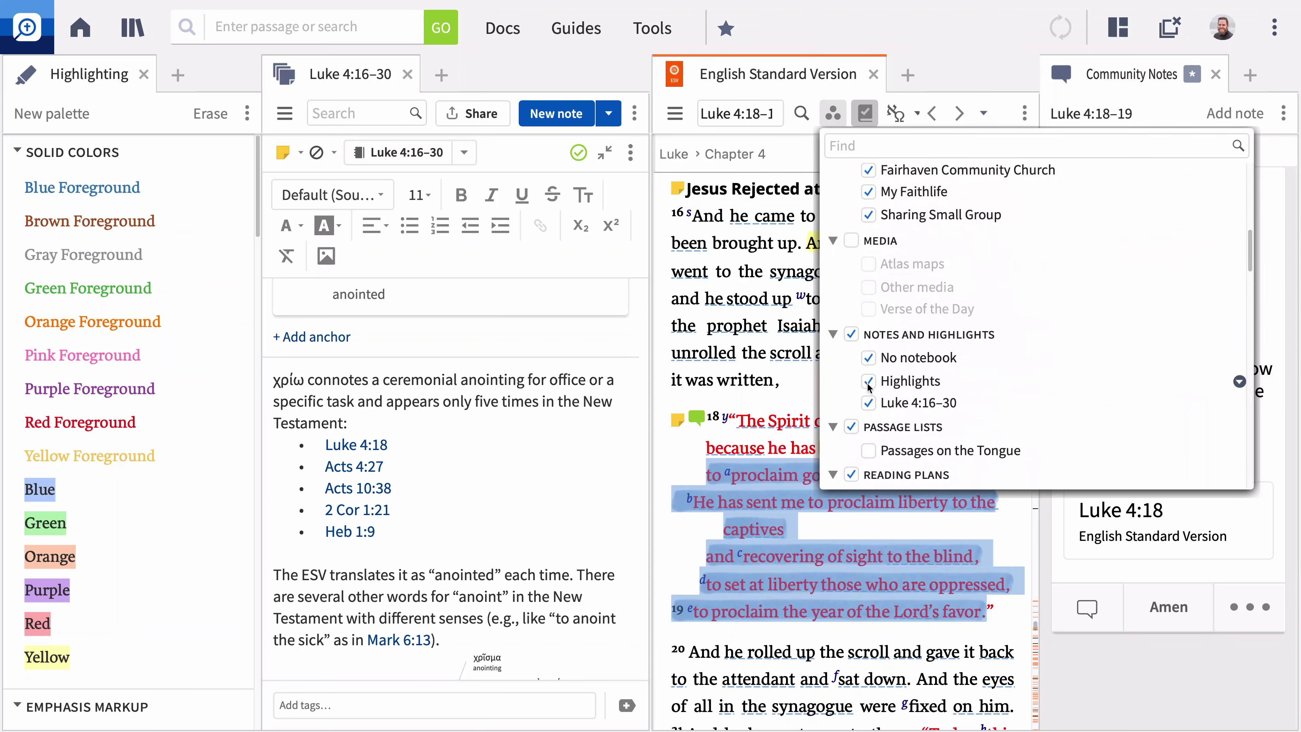
pyautogui.click(869, 381)
# Create a new Clippings document titled 'Luke 4:16–30 Clippings'
pyautogui.click(511, 35)
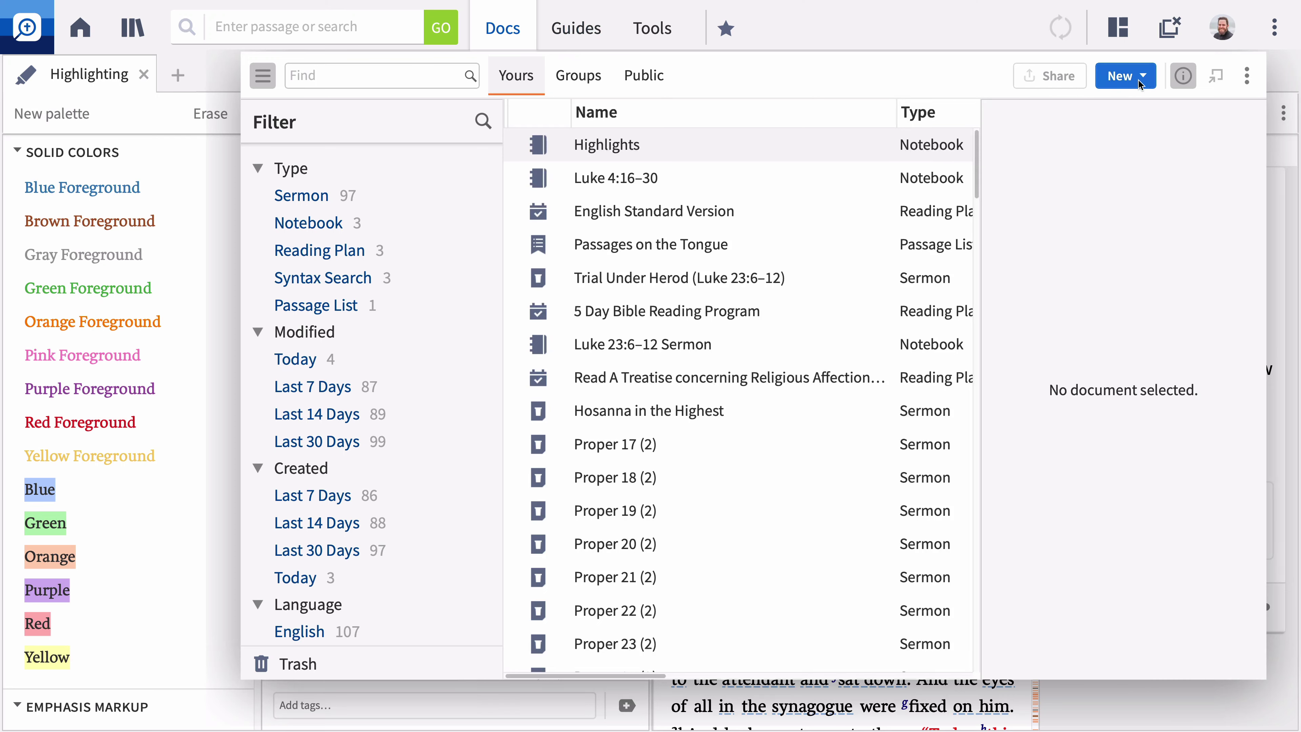
pyautogui.click(1147, 77)
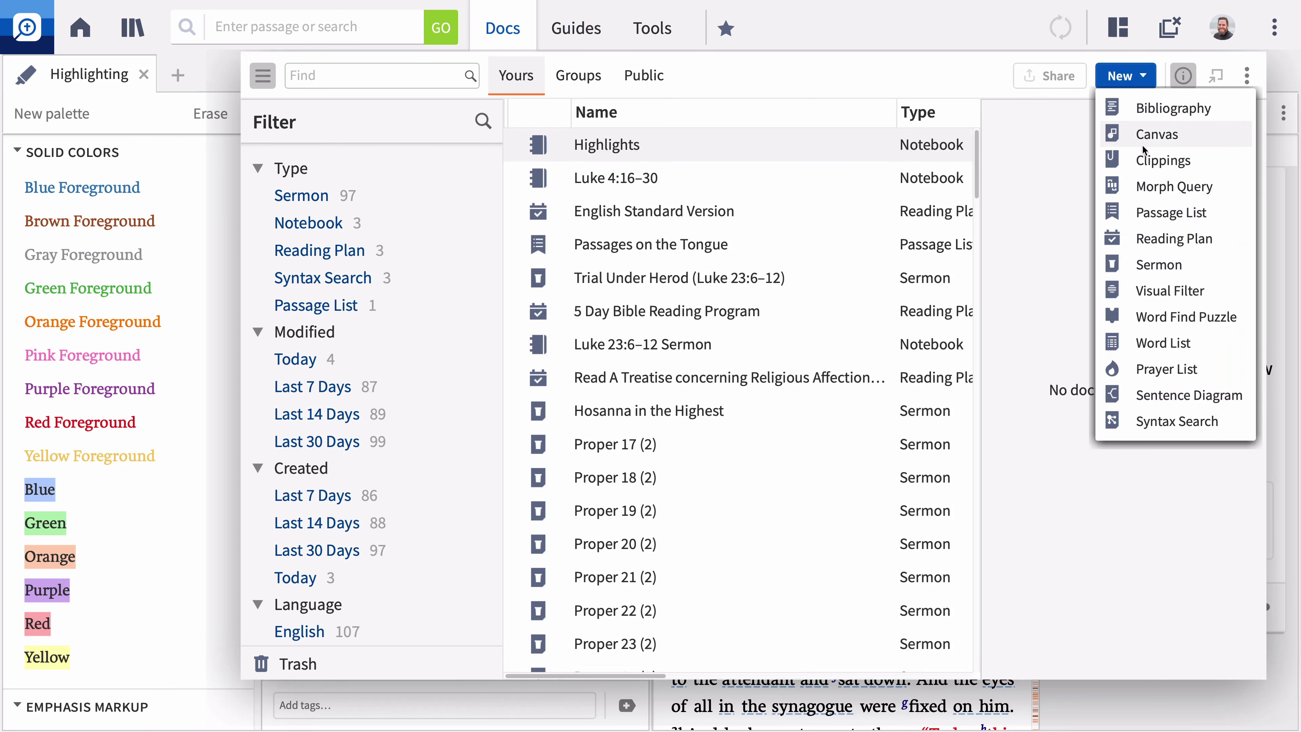
pyautogui.click(1145, 160)
pyautogui.click(654, 144)
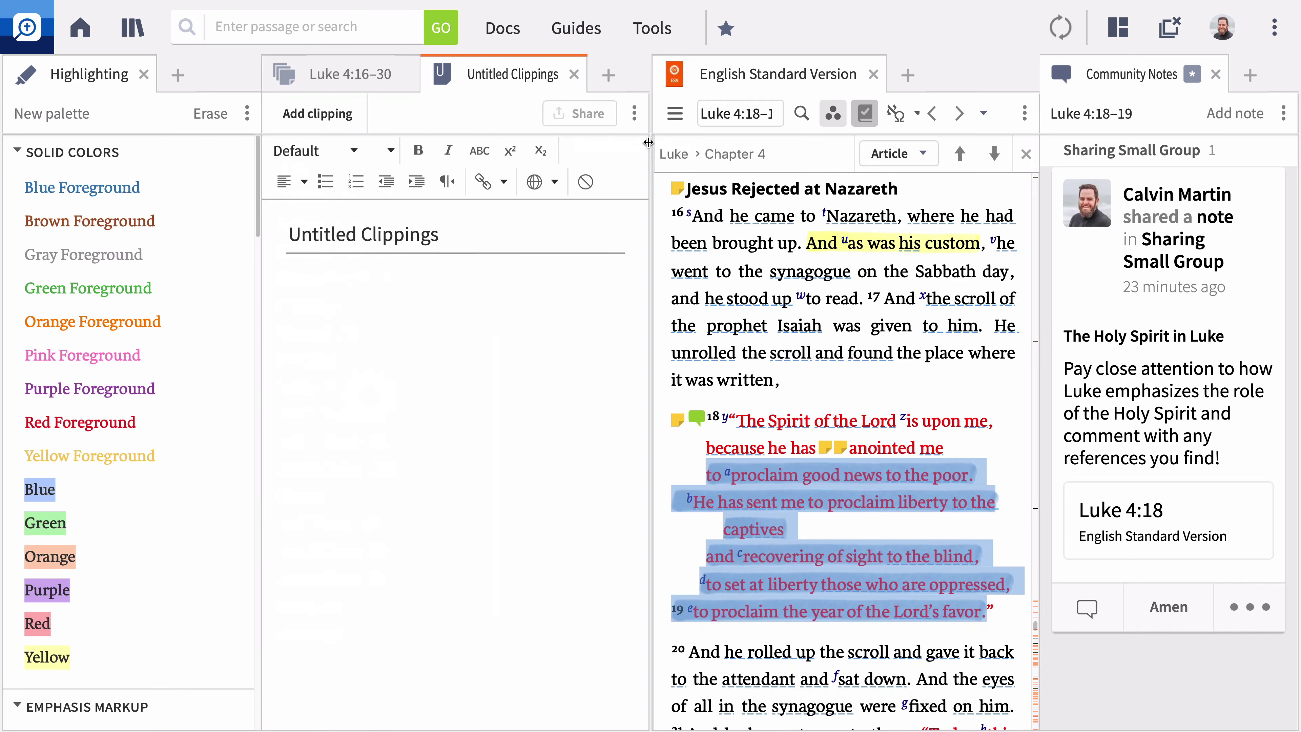
pyautogui.click(401, 238)
pyautogui.write('Luke 4:16–30 Clippings')
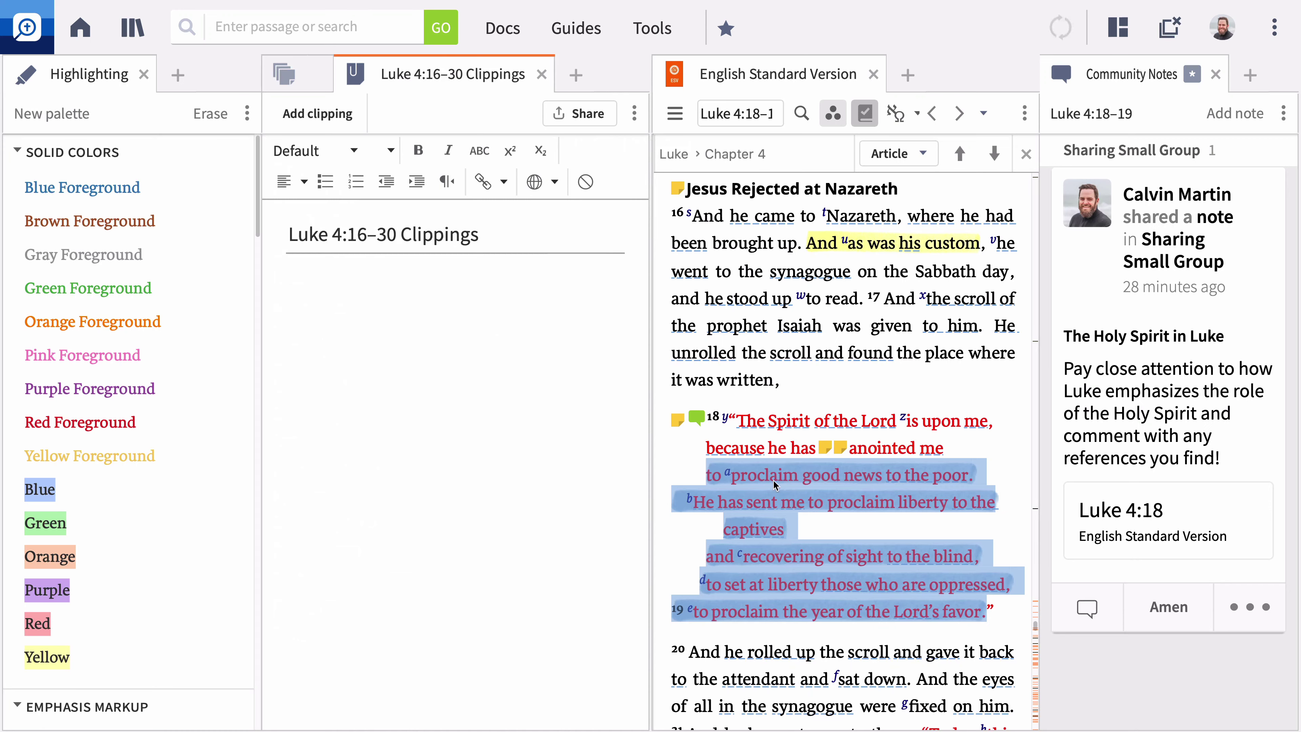
# Add Luke 4:18–19 and 'The Spirit of the Lord is upon me' as clippings to Luke 4:16–30 Clippings
pyautogui.moveTo(775, 485); pyautogui.dragTo(448, 384)
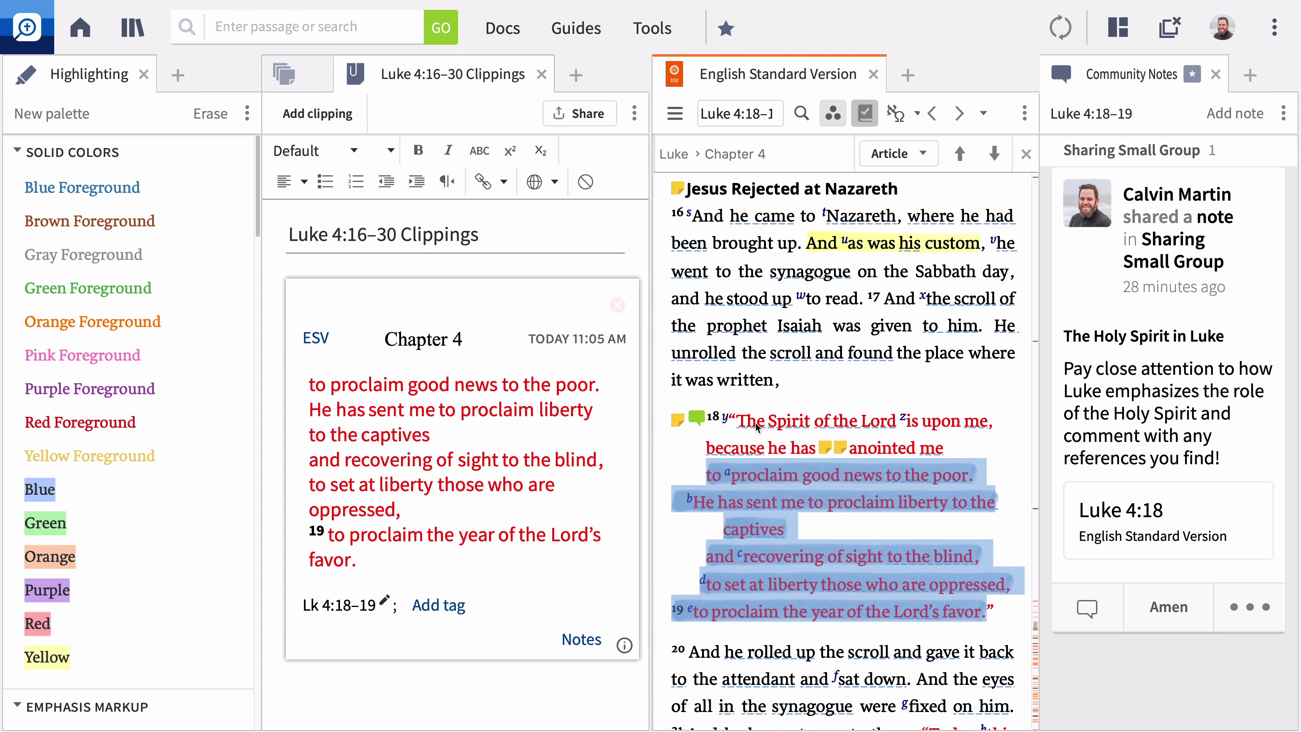
pyautogui.moveTo(738, 420); pyautogui.dragTo(986, 426)
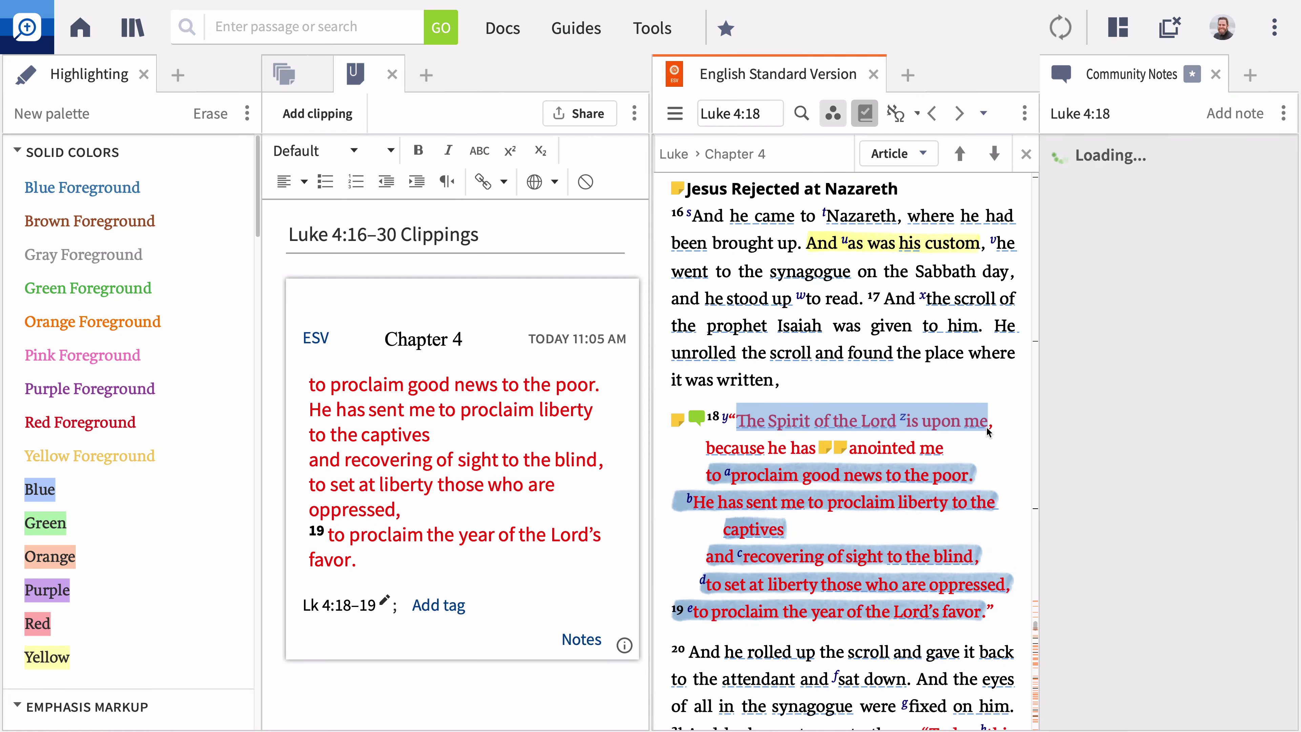
pyautogui.rightClick(987, 426)
pyautogui.scroll(-2, 958, 435)
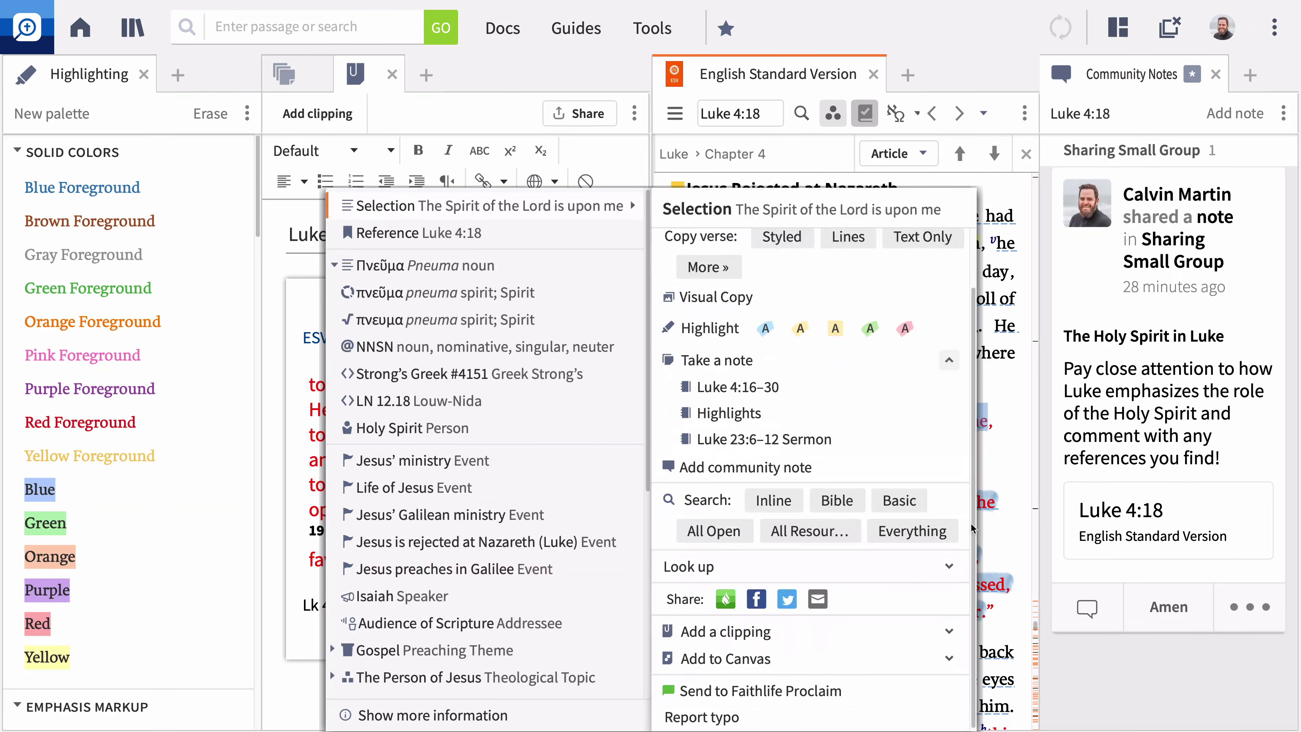
pyautogui.click(949, 634)
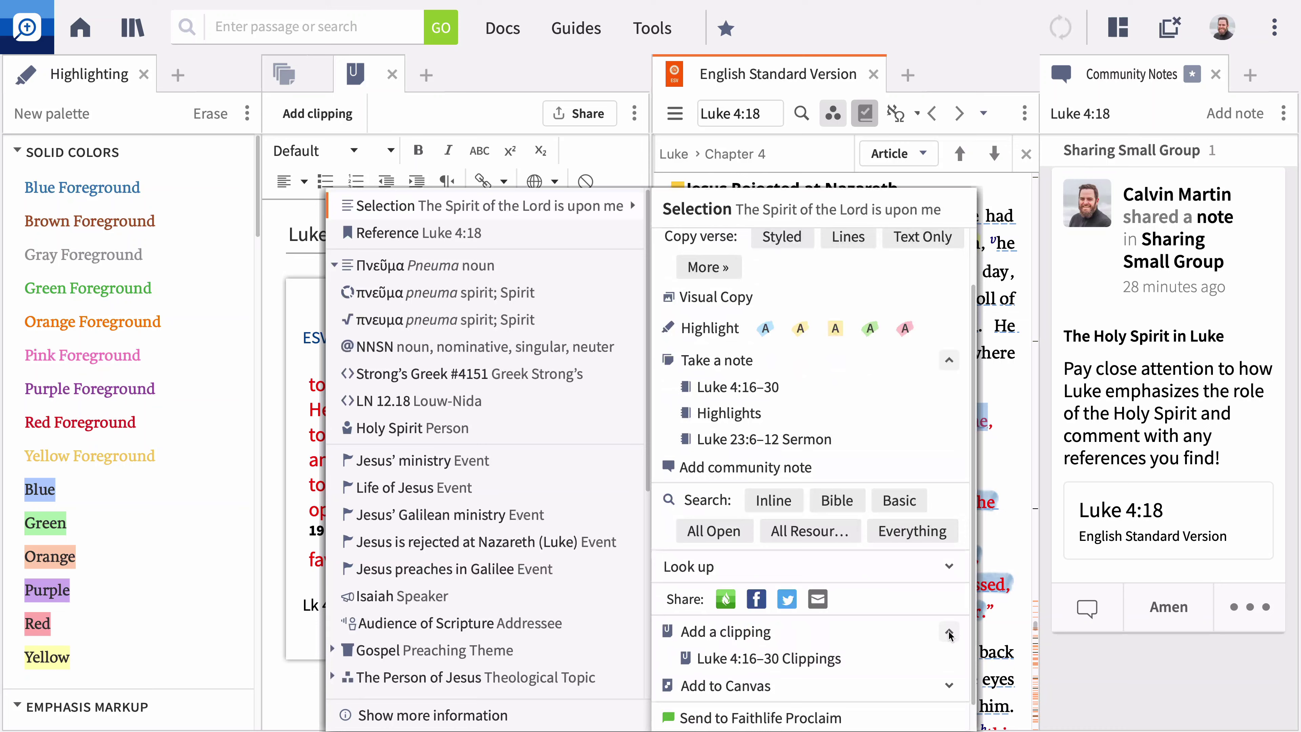
pyautogui.click(833, 660)
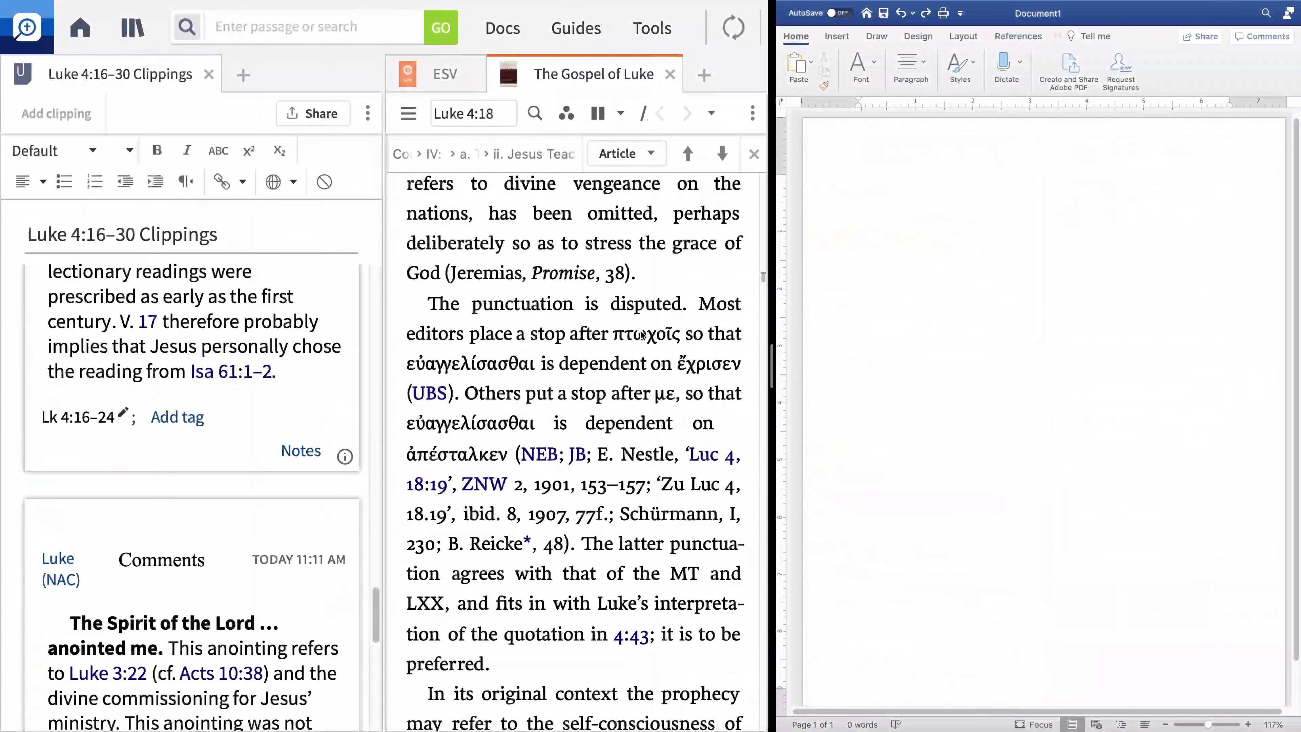
# Copy the commentary paragraph on the disputed punctuation
pyautogui.moveTo(429, 307); pyautogui.dragTo(595, 661)
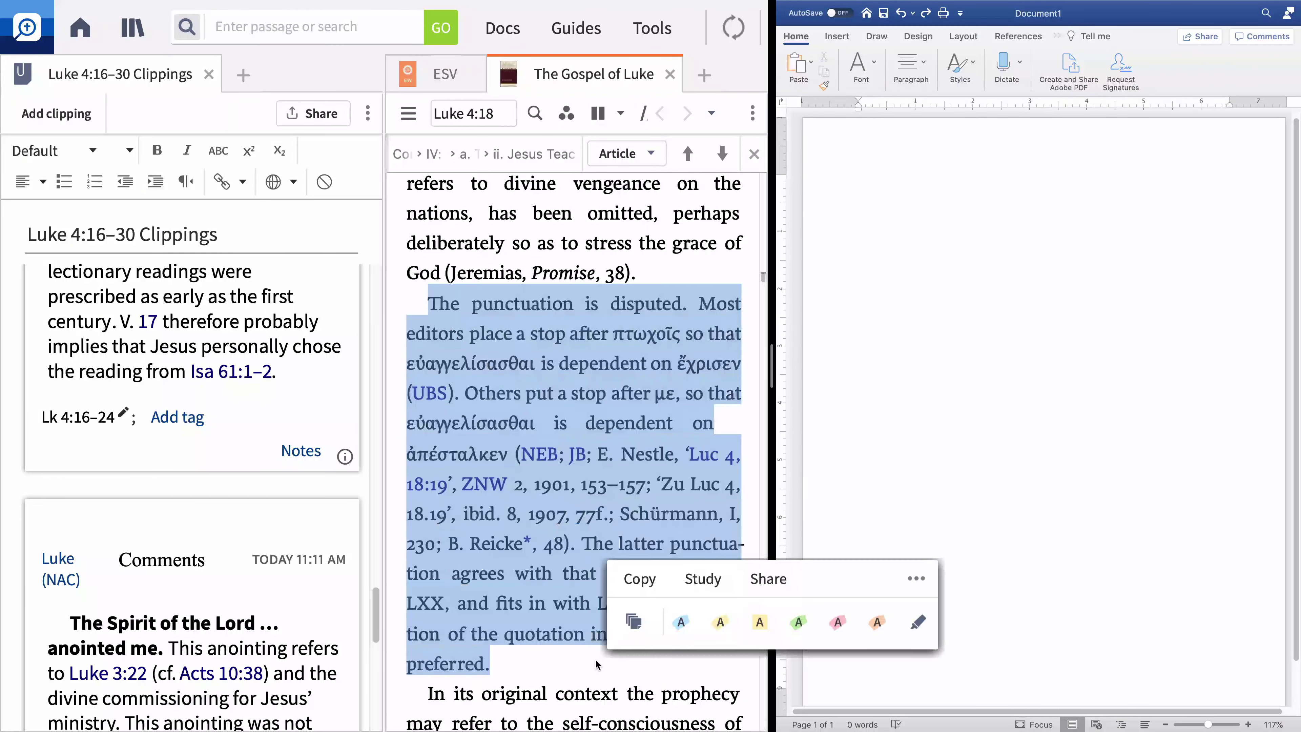
pyautogui.click(639, 579)
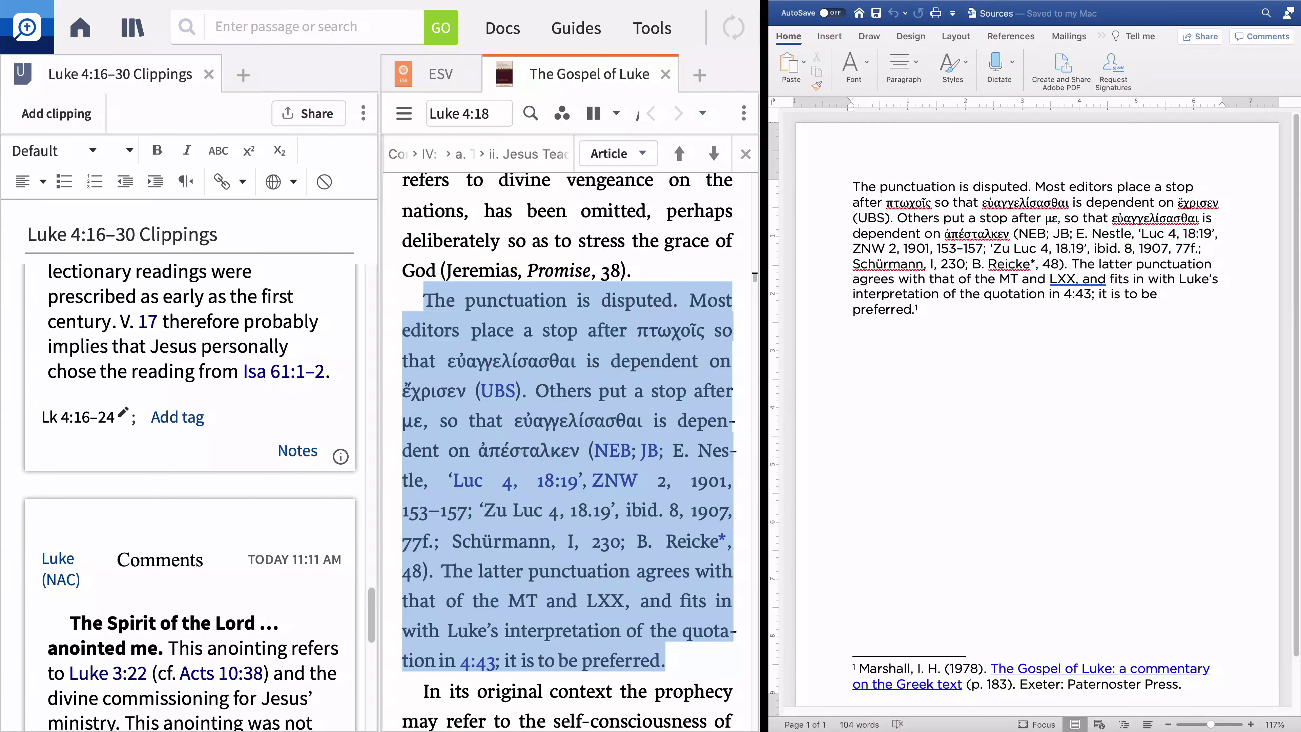
# Close the Word window and create a new bibliography titled 'Luke 4:16–30 Sources'
pyautogui.moveTo(825, 3)
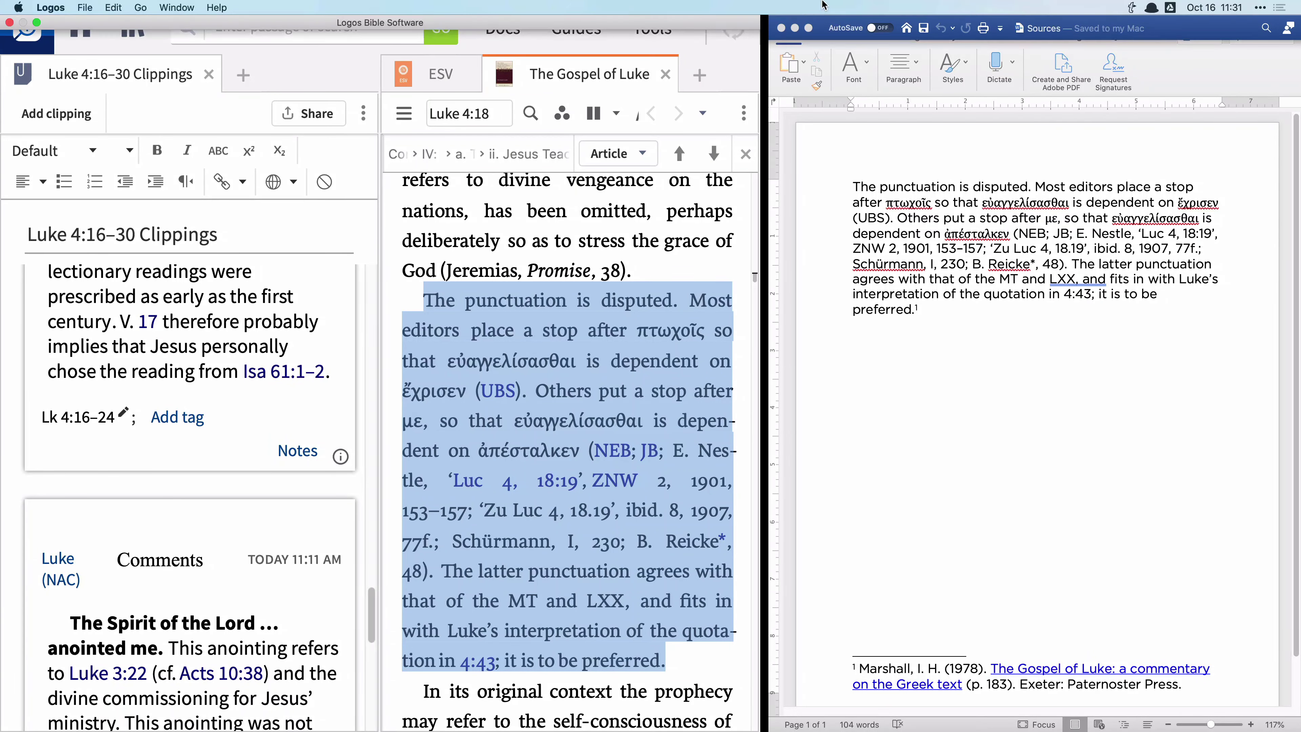
pyautogui.click(783, 28)
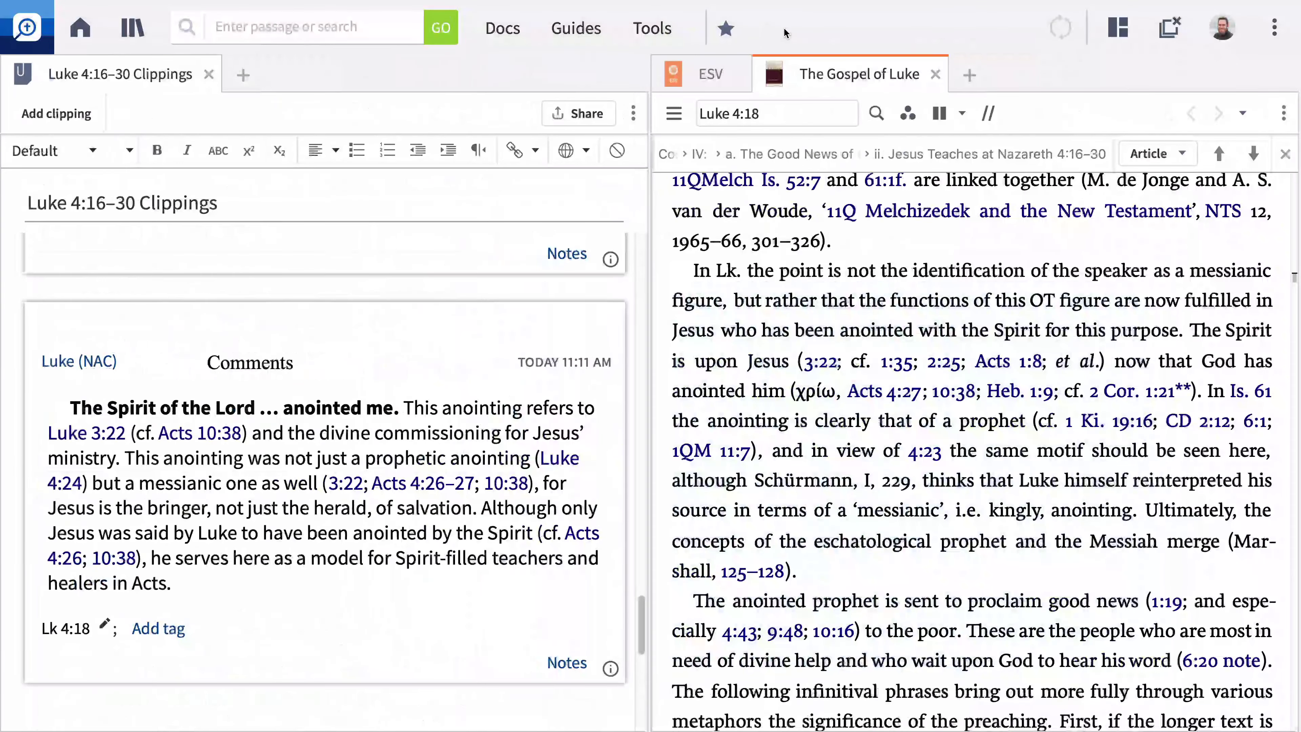
pyautogui.click(515, 31)
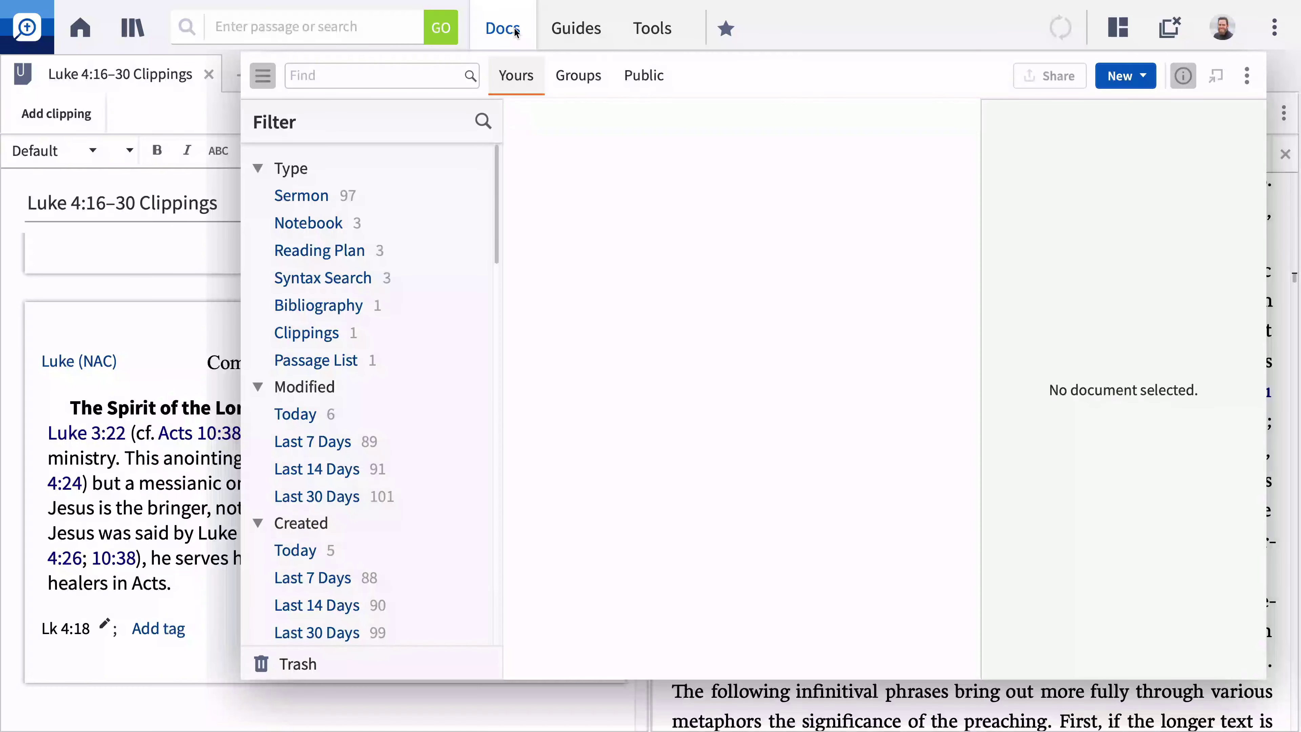
pyautogui.click(1136, 78)
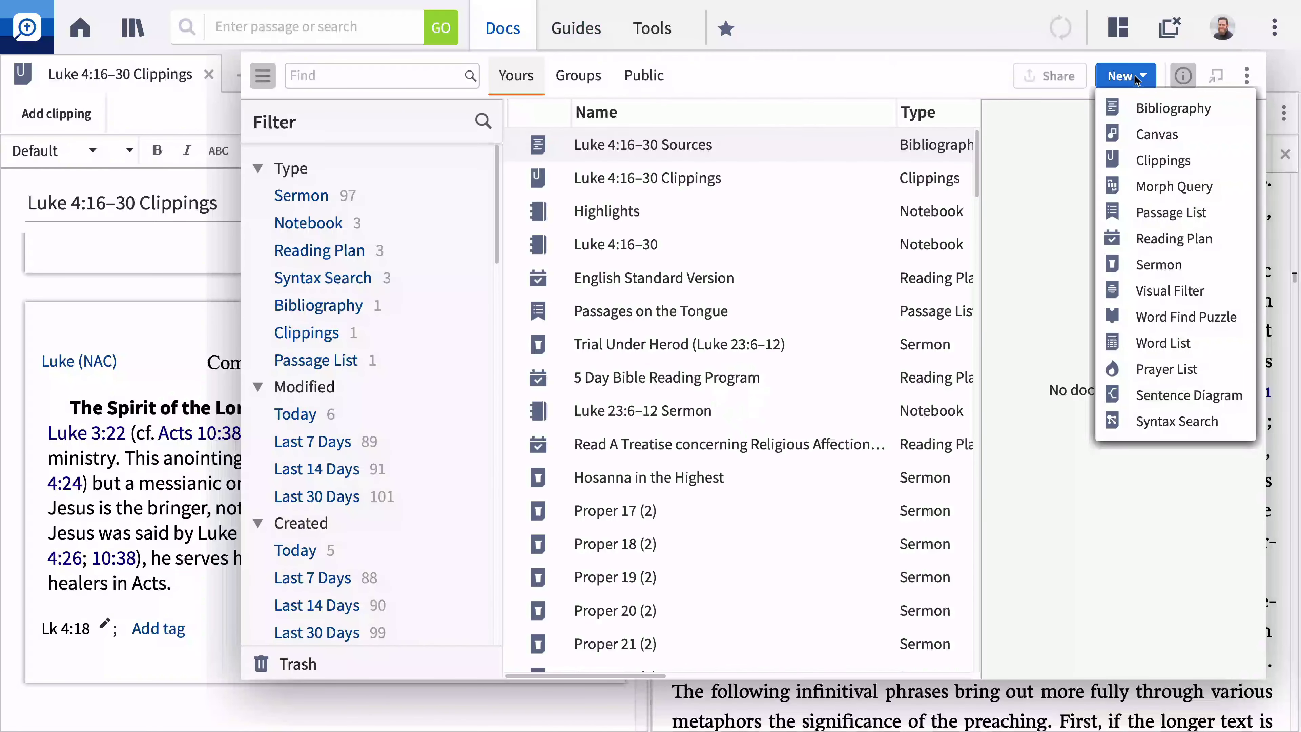
pyautogui.click(1144, 109)
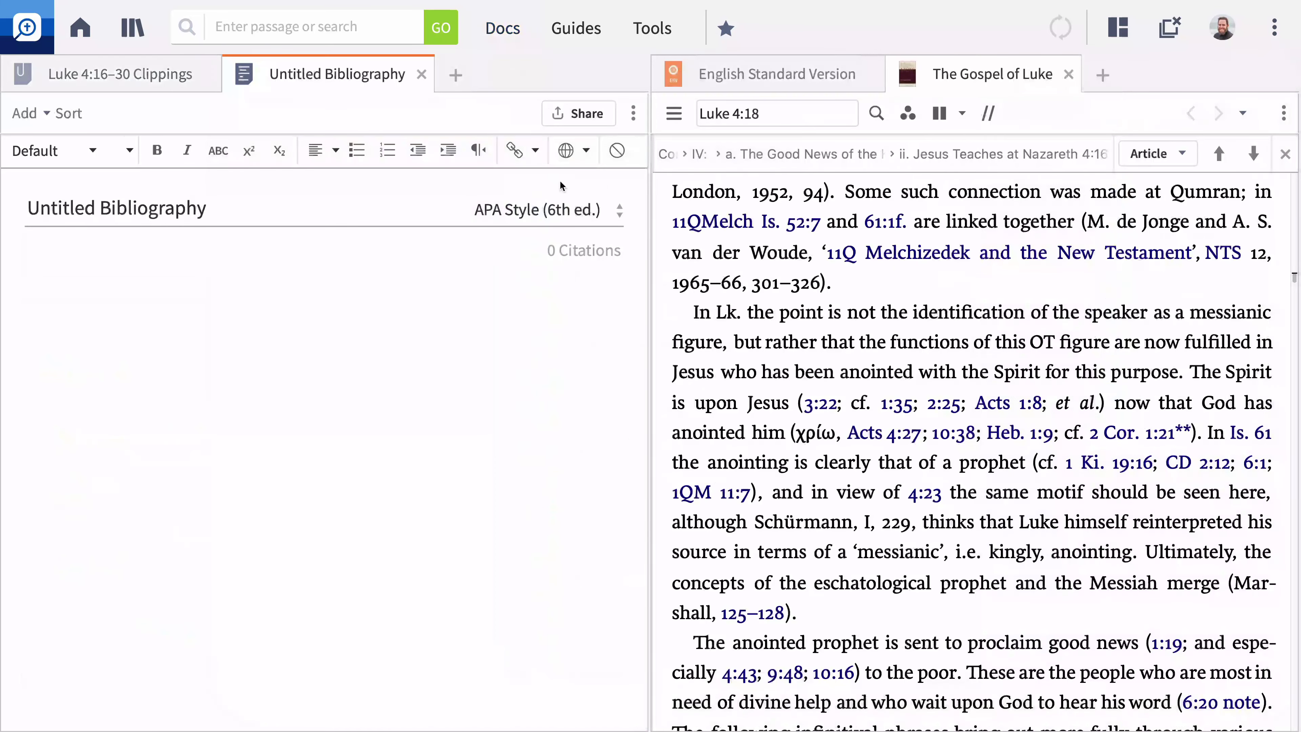
pyautogui.click(211, 208)
pyautogui.hotkey('ctrl', 'a')
pyautogui.write('Luke 4:16–30')
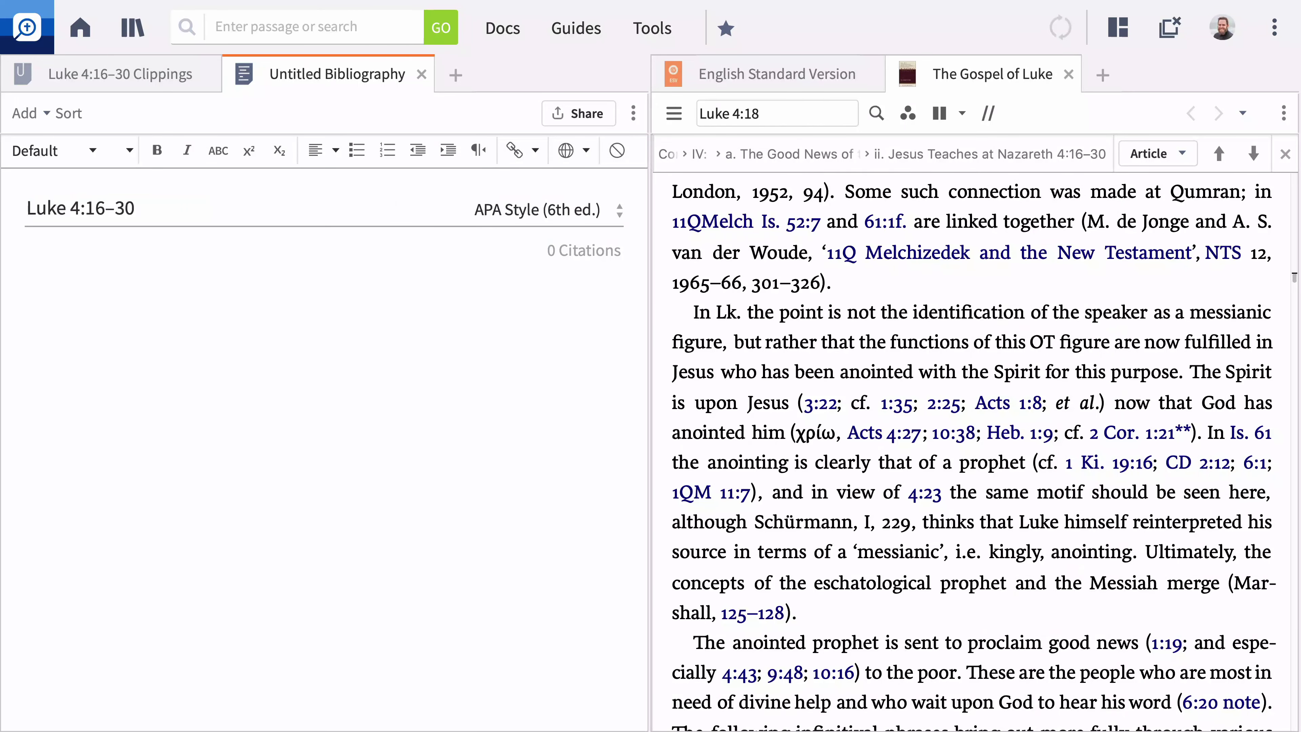
pyautogui.write(' Sources')
pyautogui.press('Return')
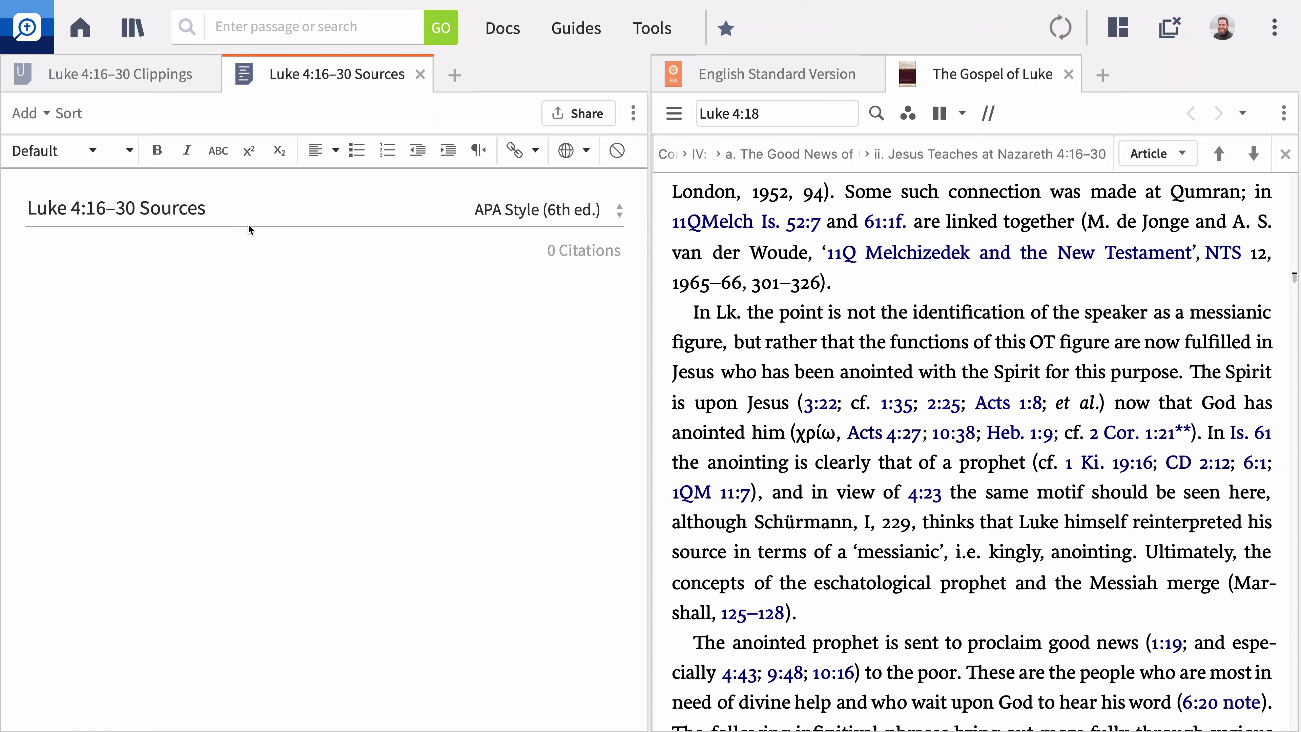
# Add the anointed-prophet commentary passage and the Luke 4:16–30 Clippings citations to the bibliography
pyautogui.moveTo(667, 314); pyautogui.dragTo(848, 614)
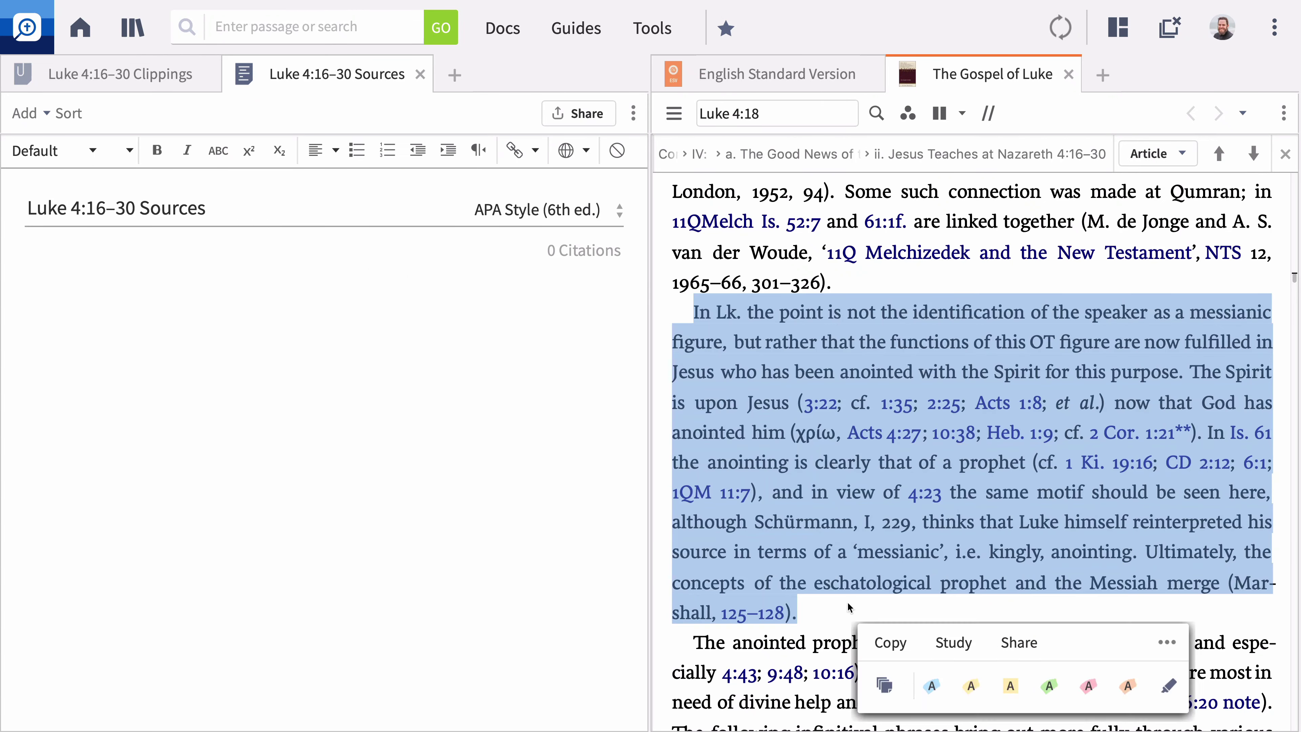
pyautogui.moveTo(800, 548); pyautogui.dragTo(286, 421)
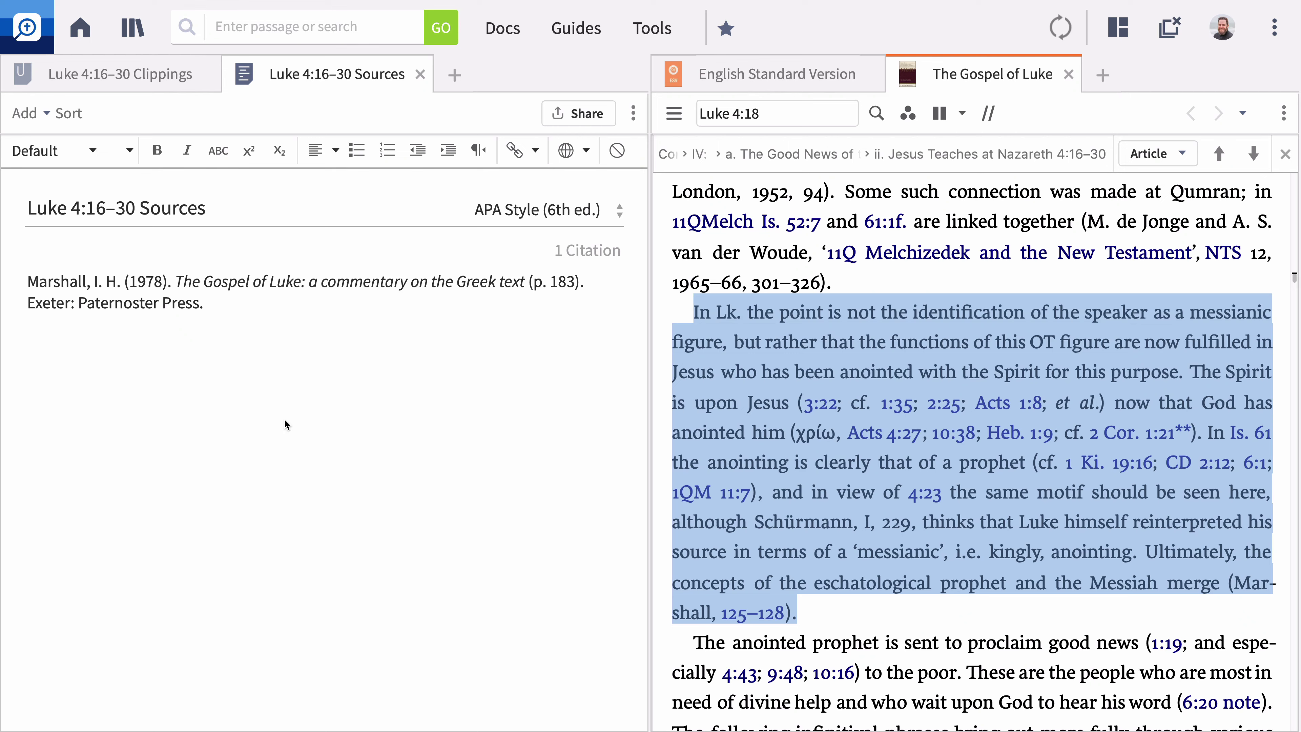
pyautogui.click(35, 116)
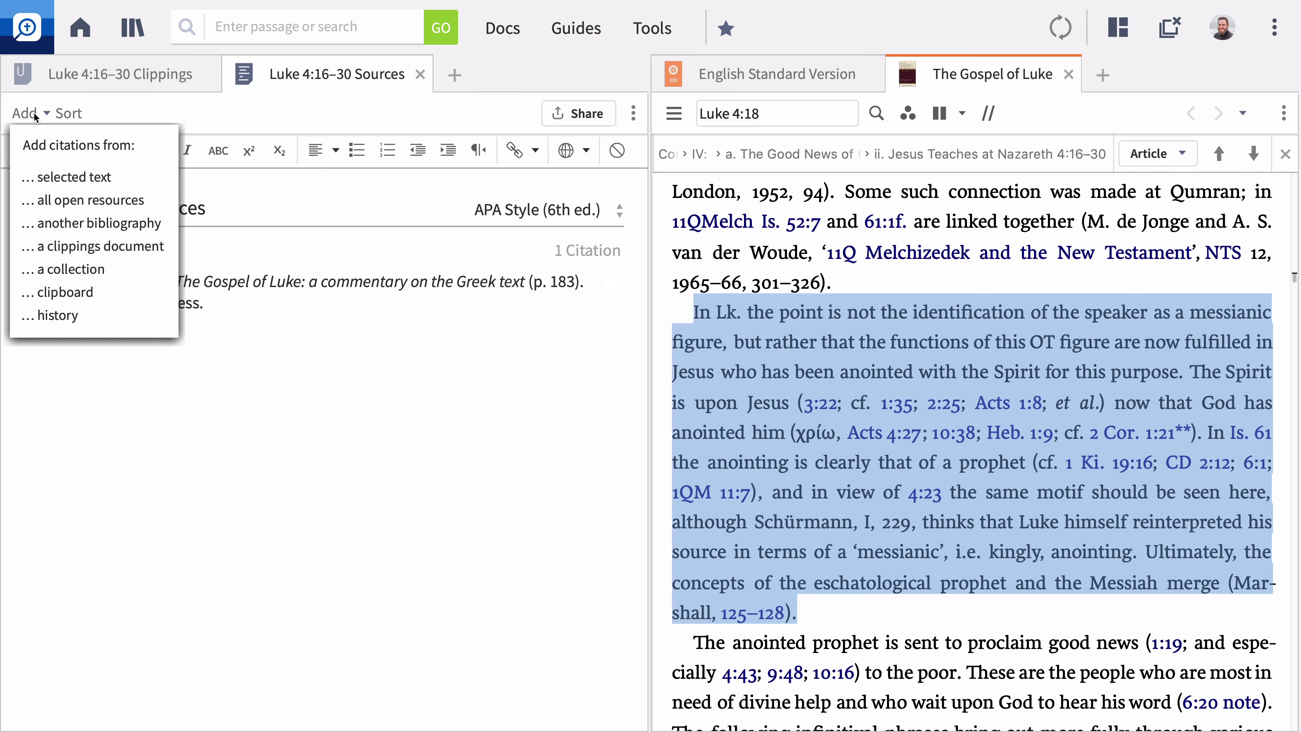
pyautogui.moveTo(95, 251)
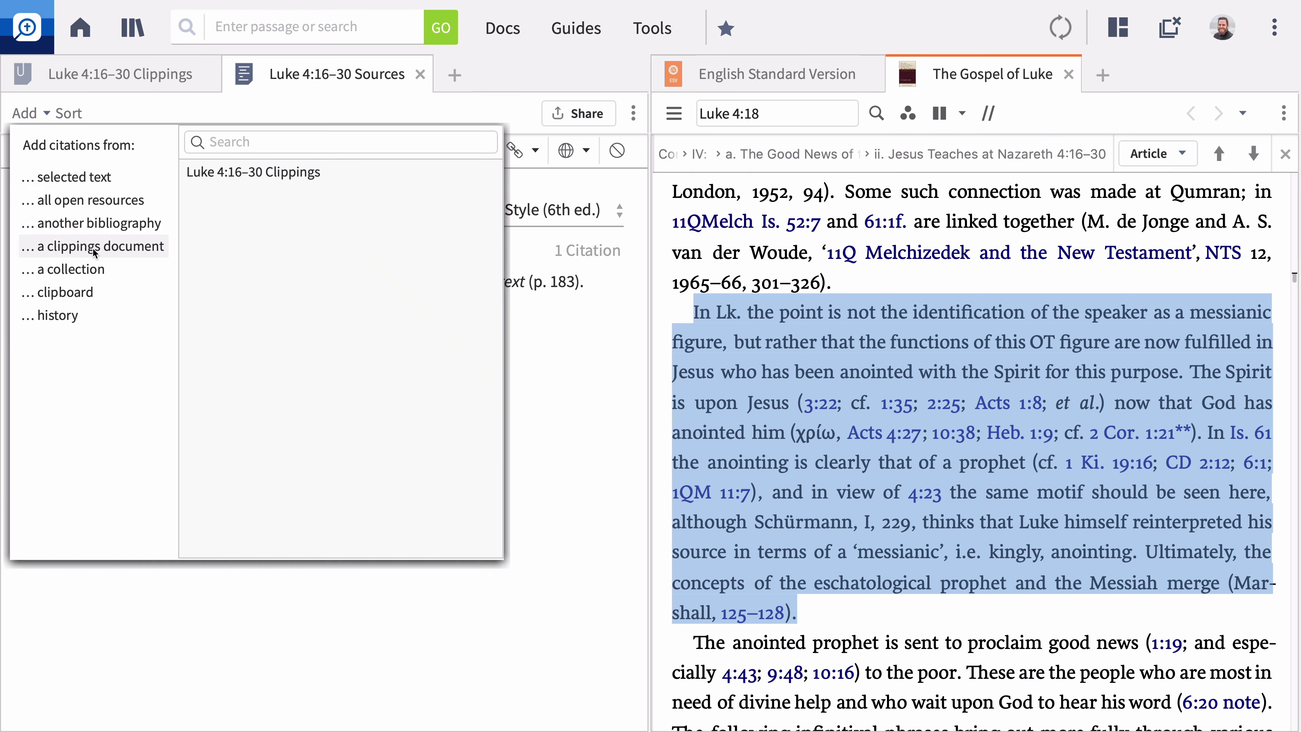
pyautogui.click(232, 173)
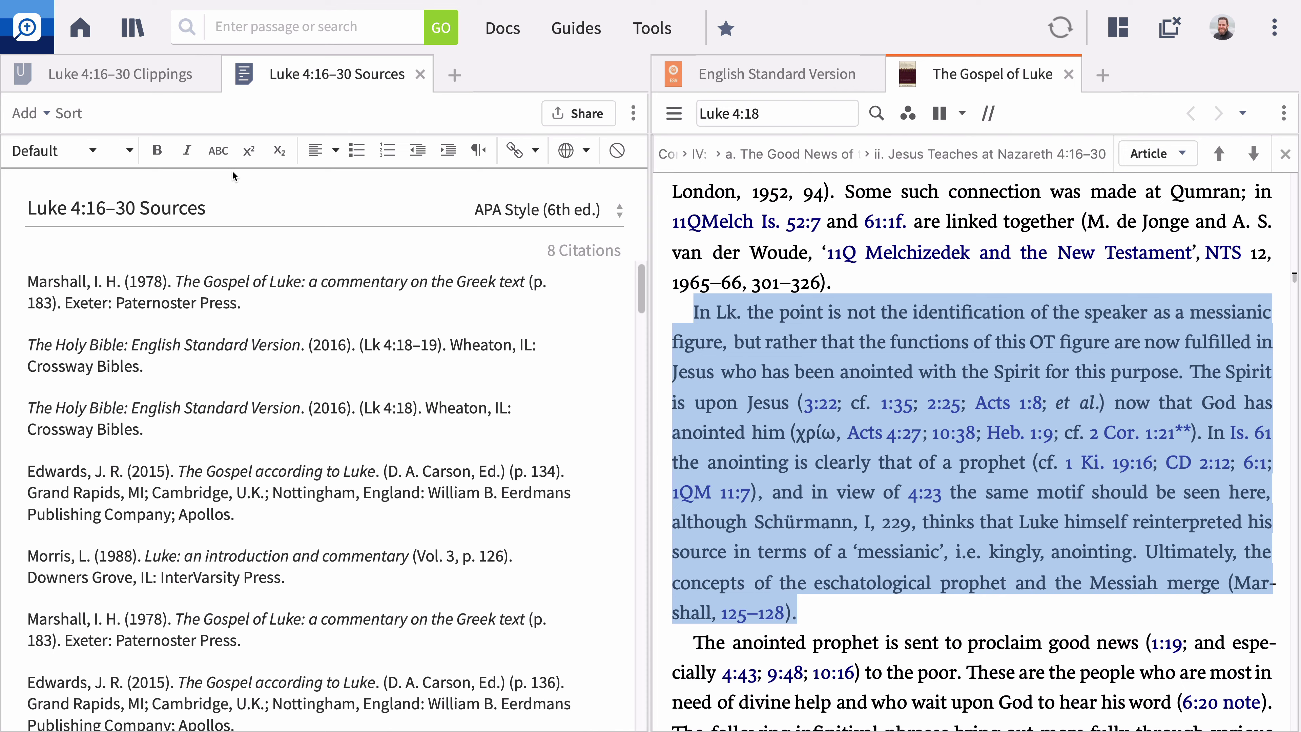
# Remove the first Marshall citation, then undo the removal
pyautogui.click(257, 293)
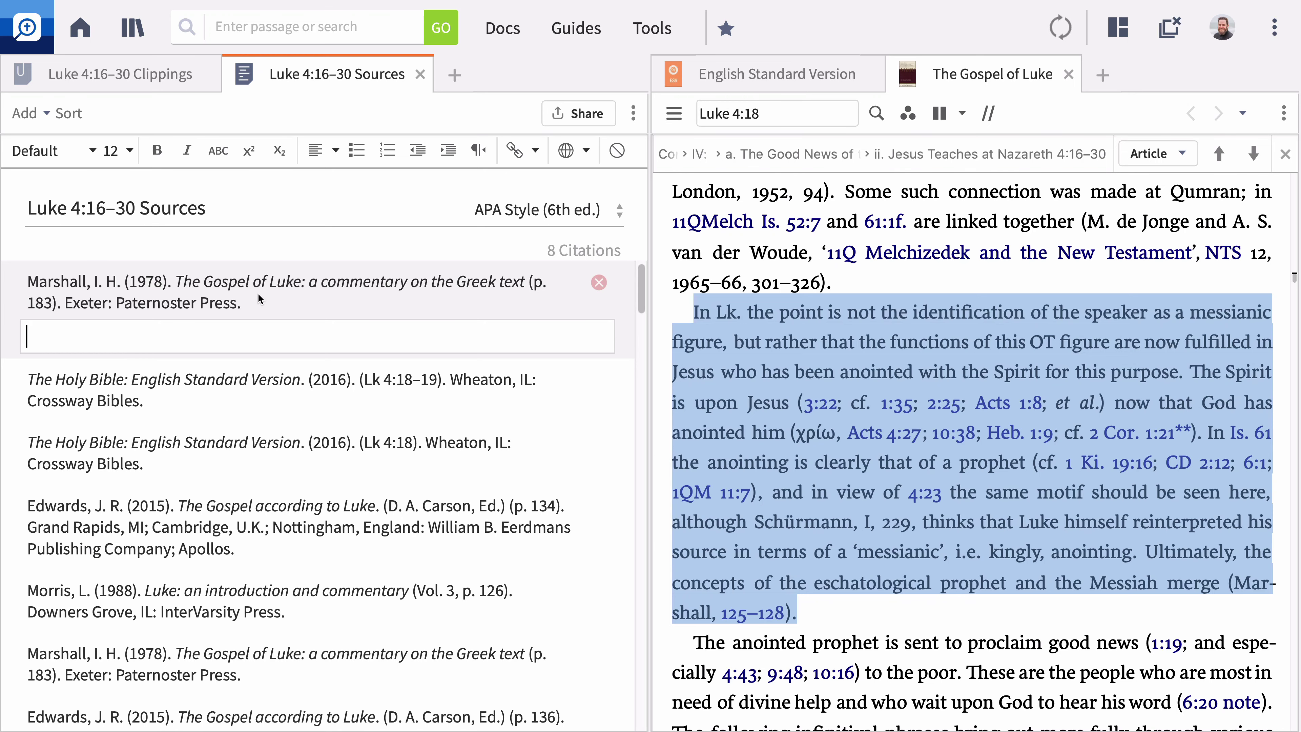
pyautogui.click(599, 282)
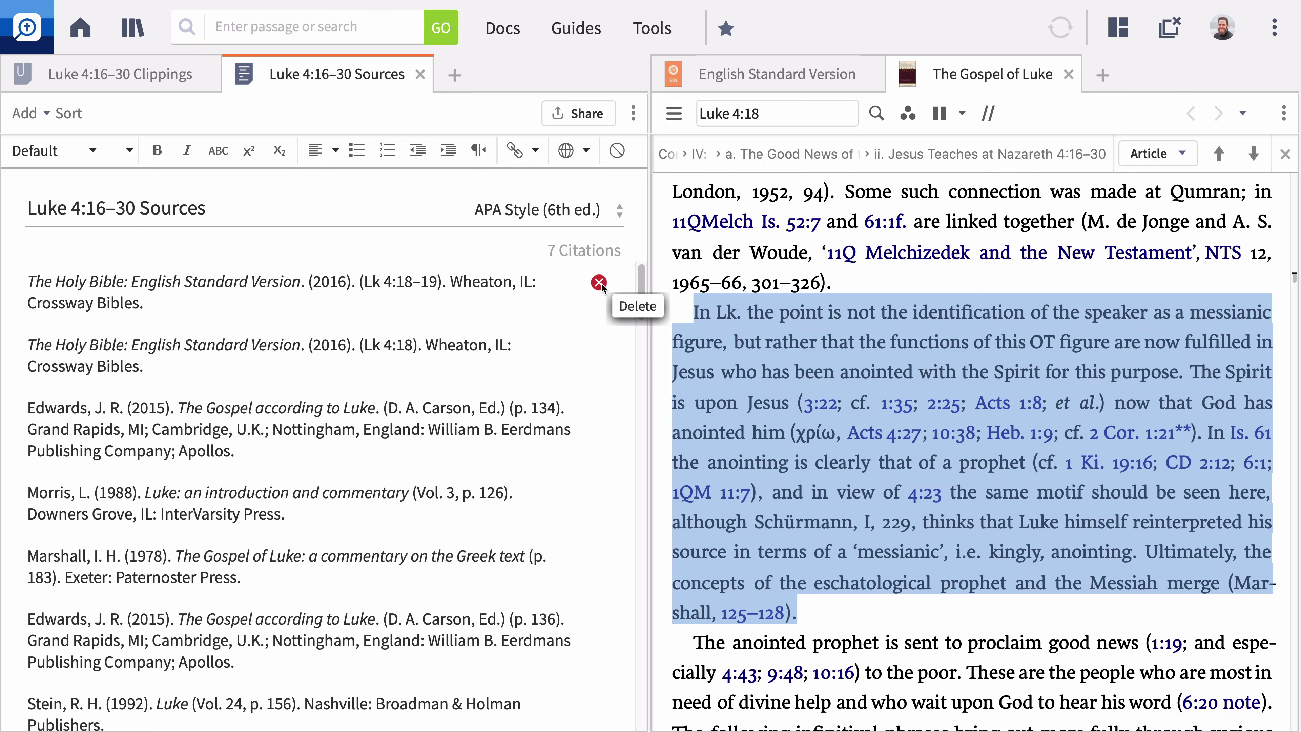
pyautogui.hotkey('ctrl', 'z')
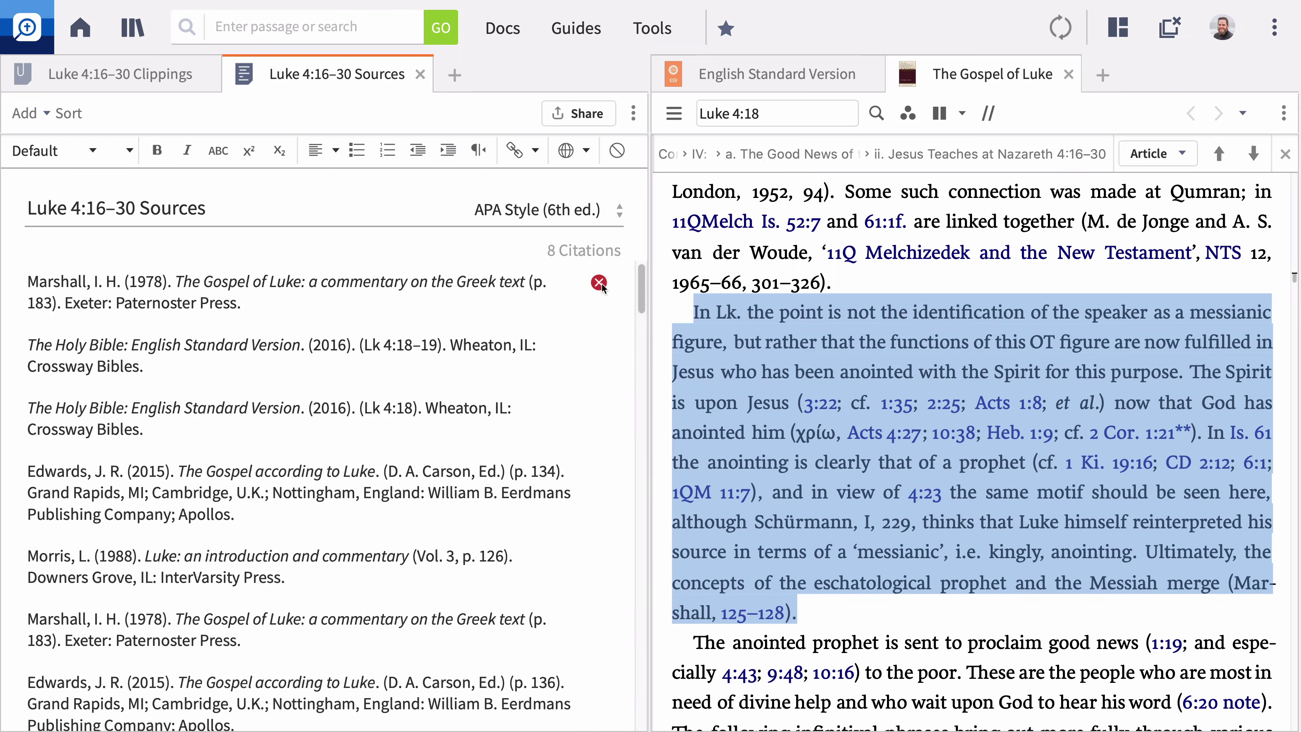
pyautogui.click(578, 277)
# Sort the citations alphabetically by author and switch the citation style to Turabian
pyautogui.click(67, 113)
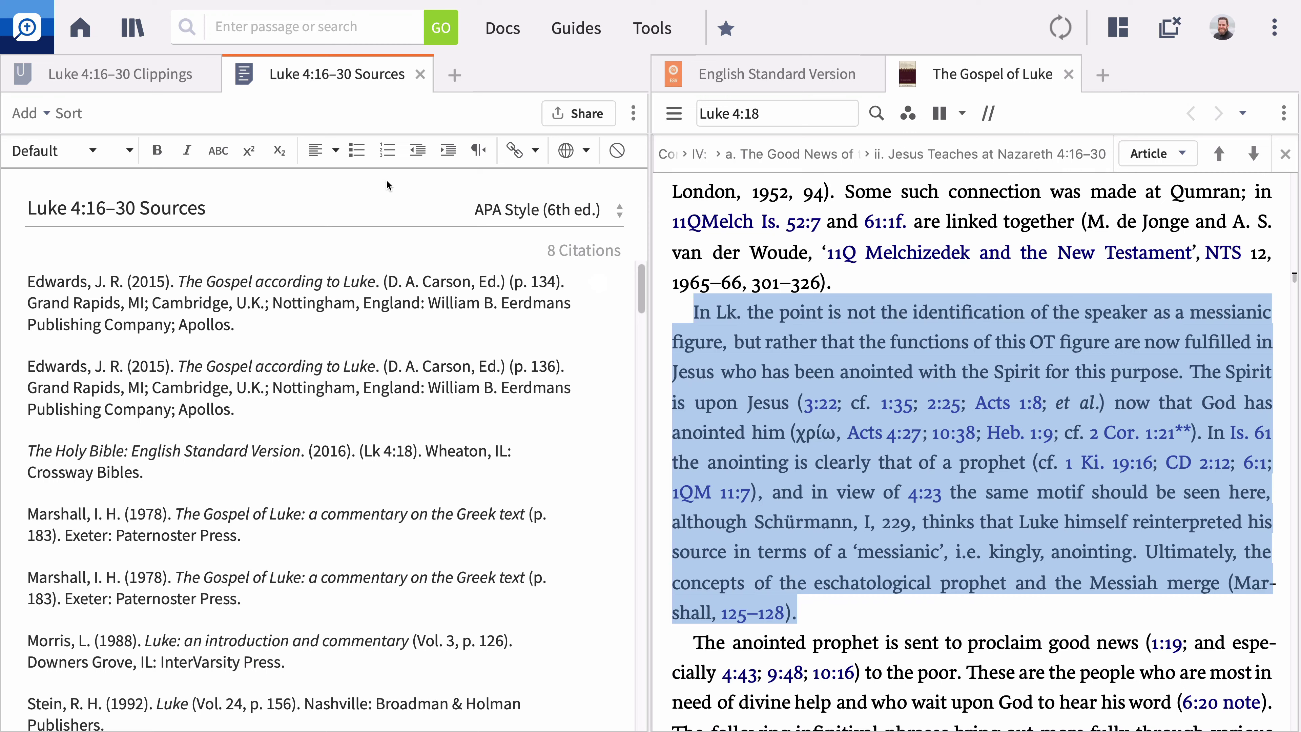
pyautogui.click(621, 209)
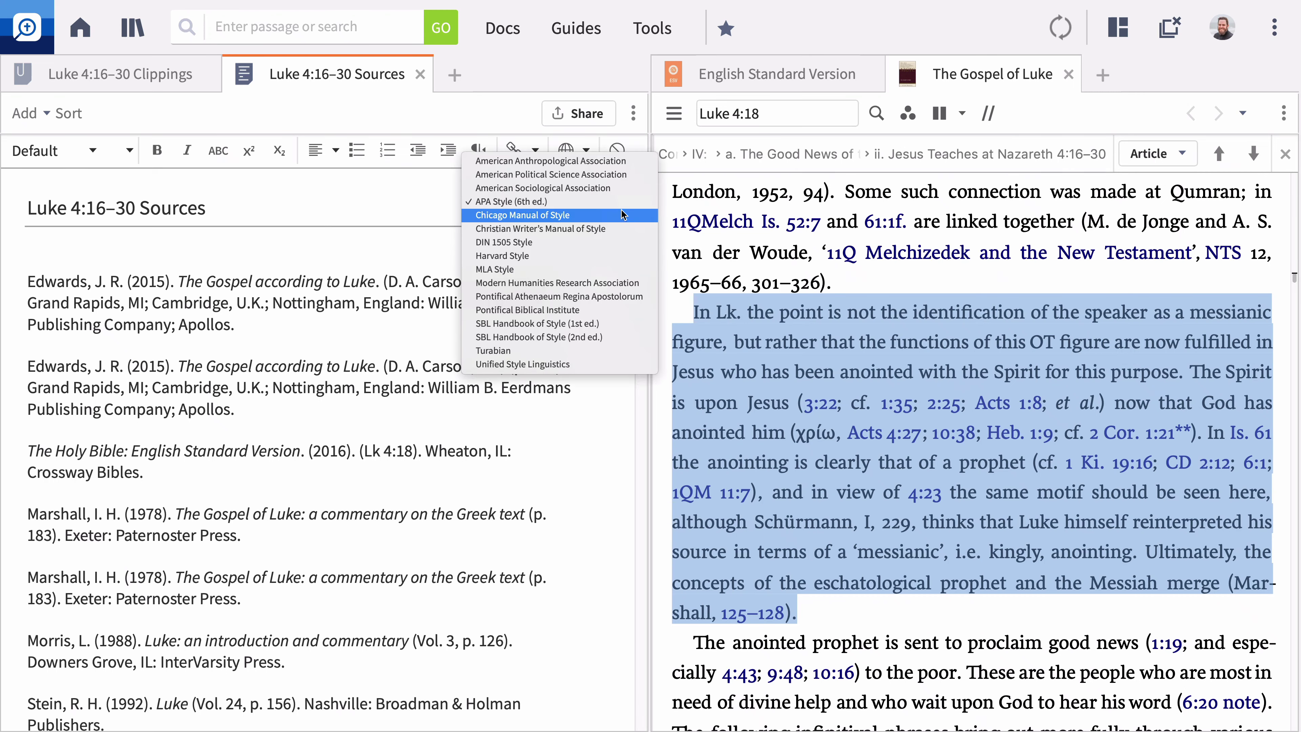
pyautogui.click(592, 350)
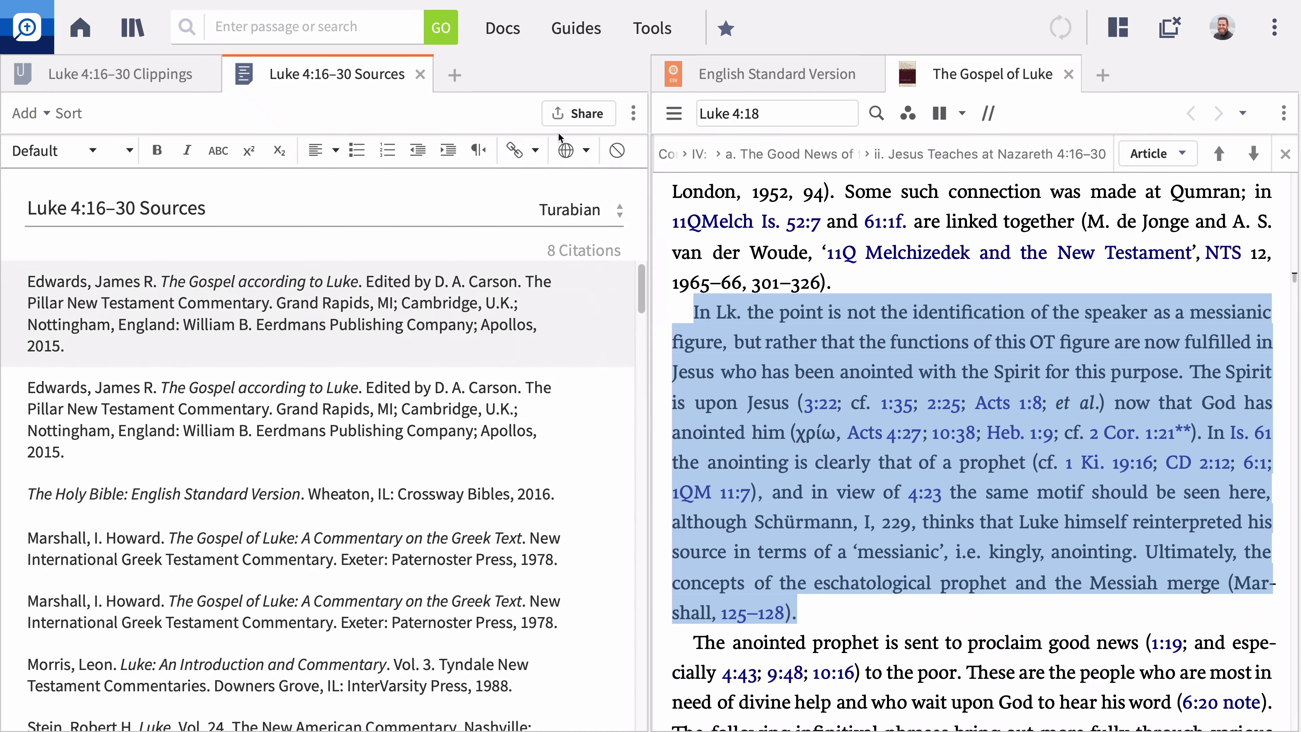
# Set 'Make document public' to YES and share the bibliography with Sharing Small Group via the Group tab
pyautogui.click(557, 117)
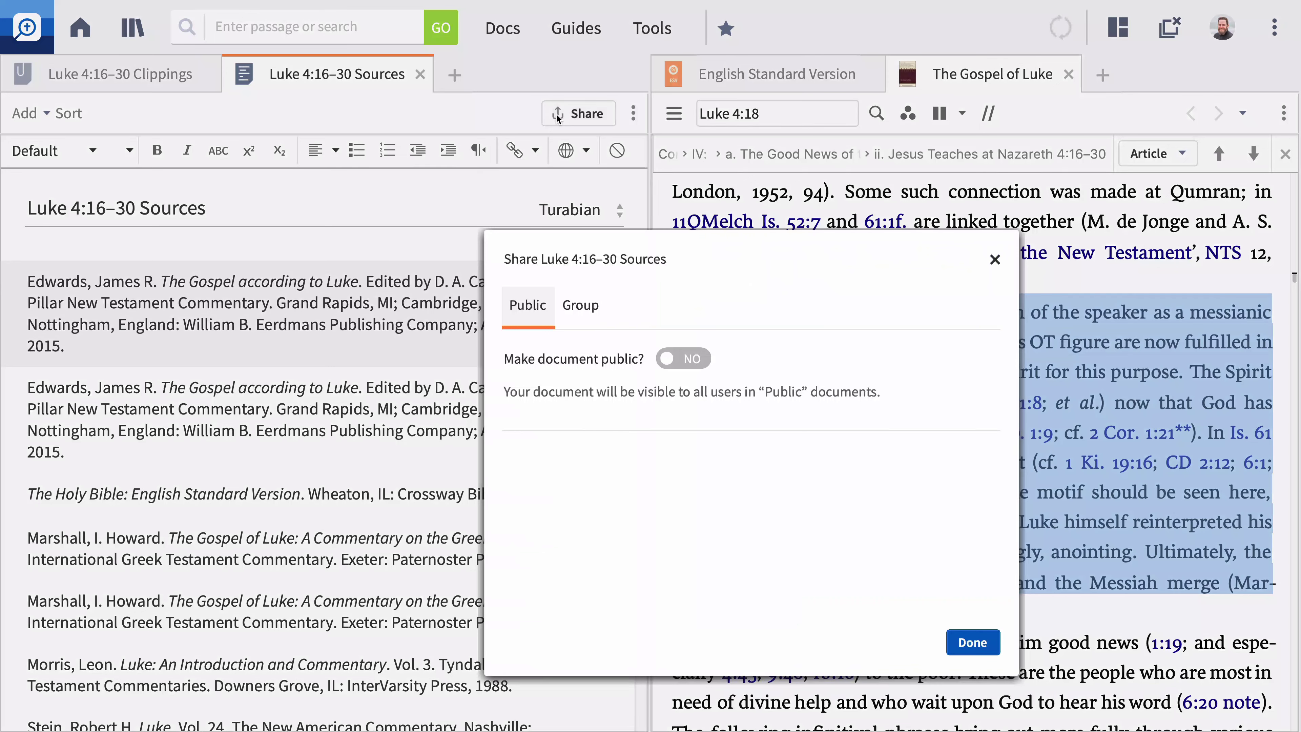
pyautogui.click(667, 358)
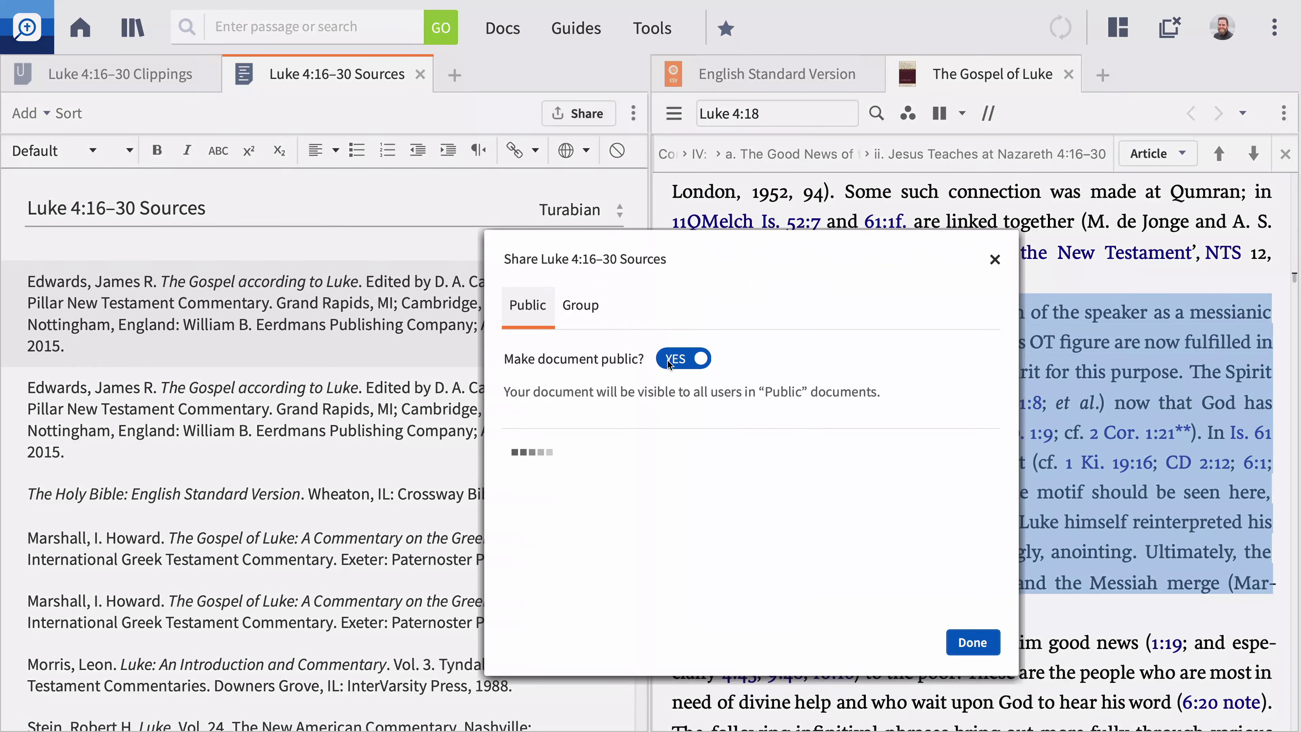
pyautogui.click(590, 318)
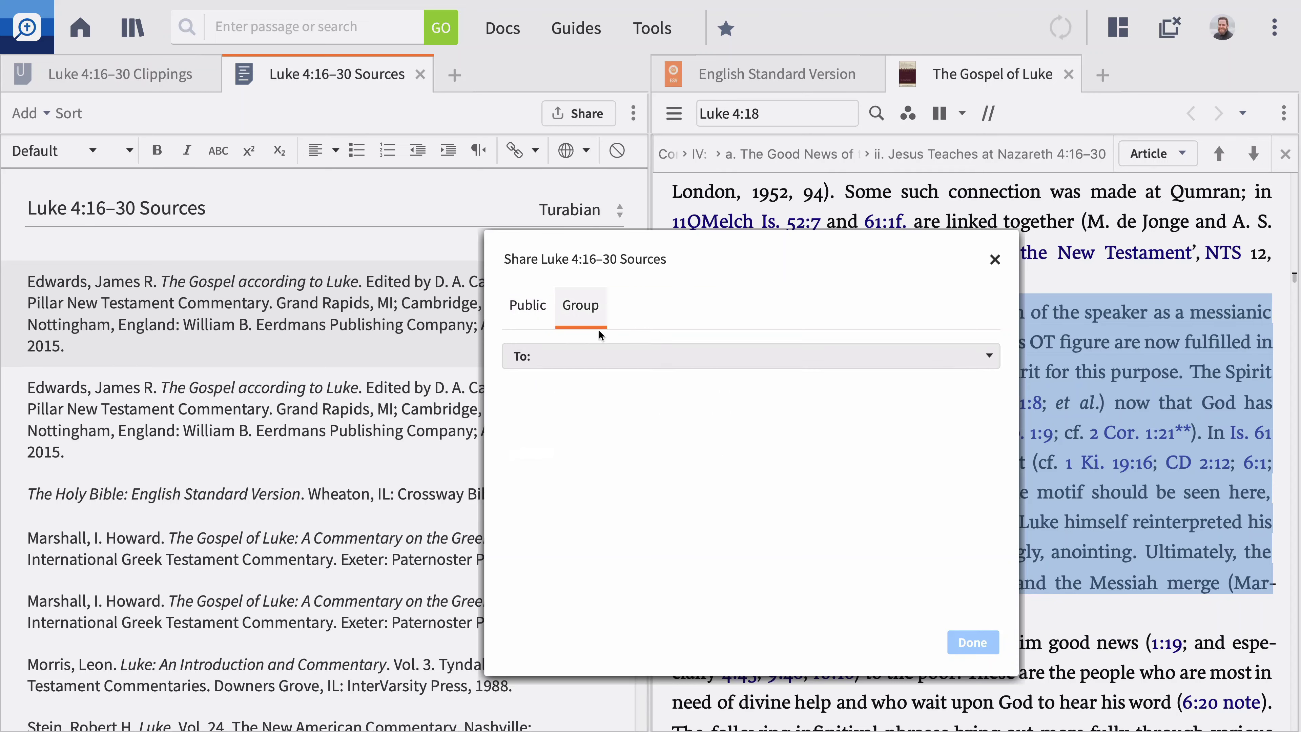
pyautogui.click(607, 354)
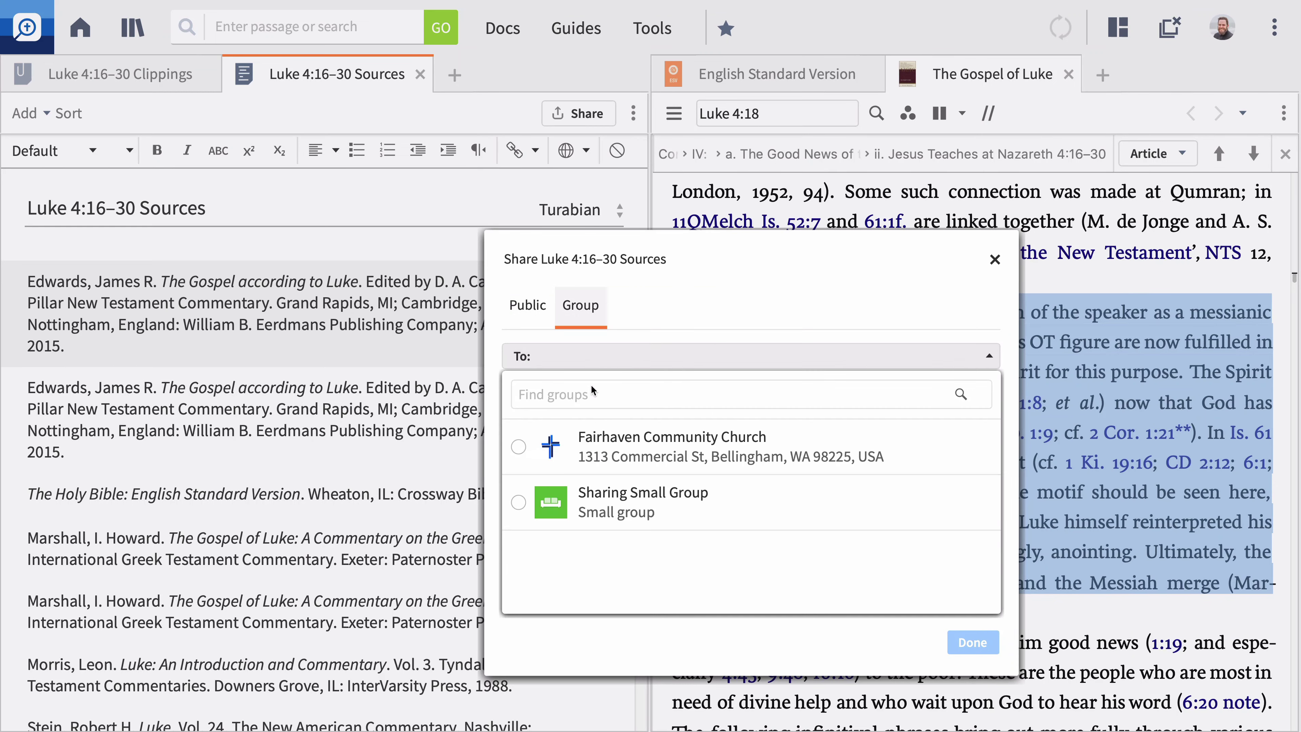
pyautogui.click(521, 502)
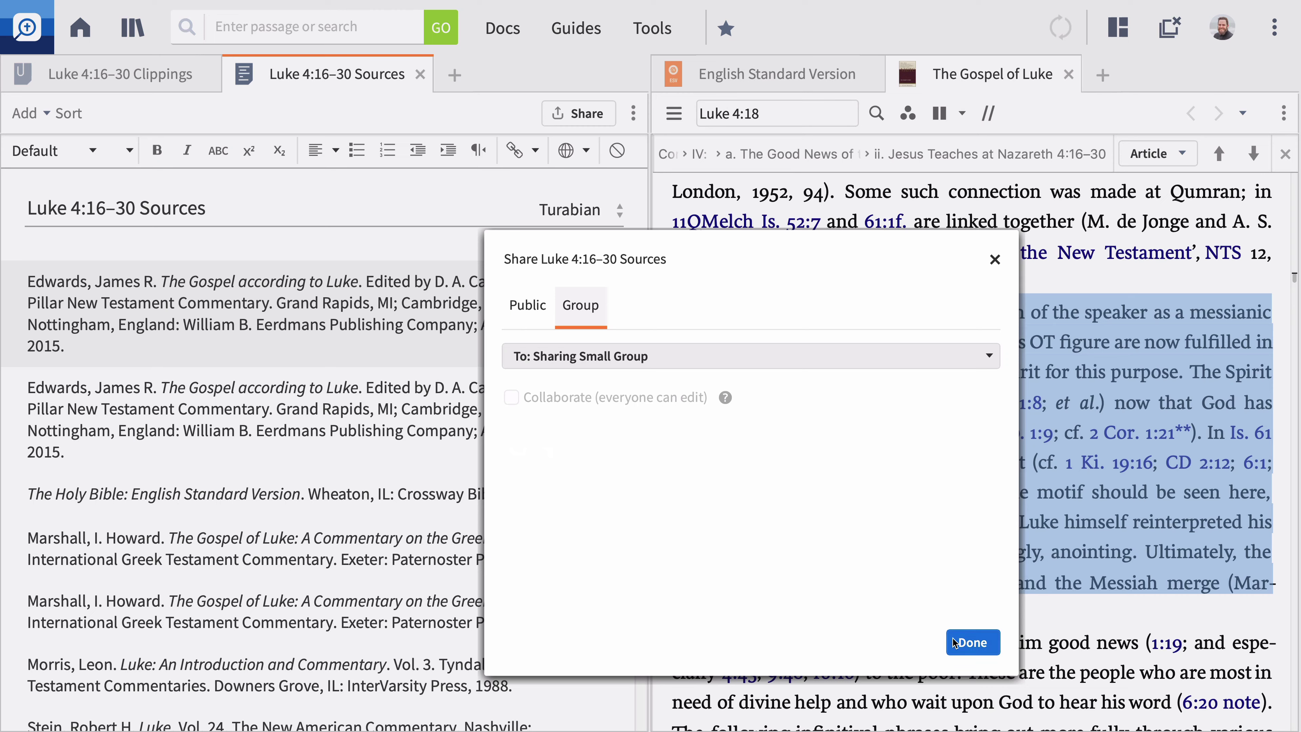
pyautogui.click(970, 643)
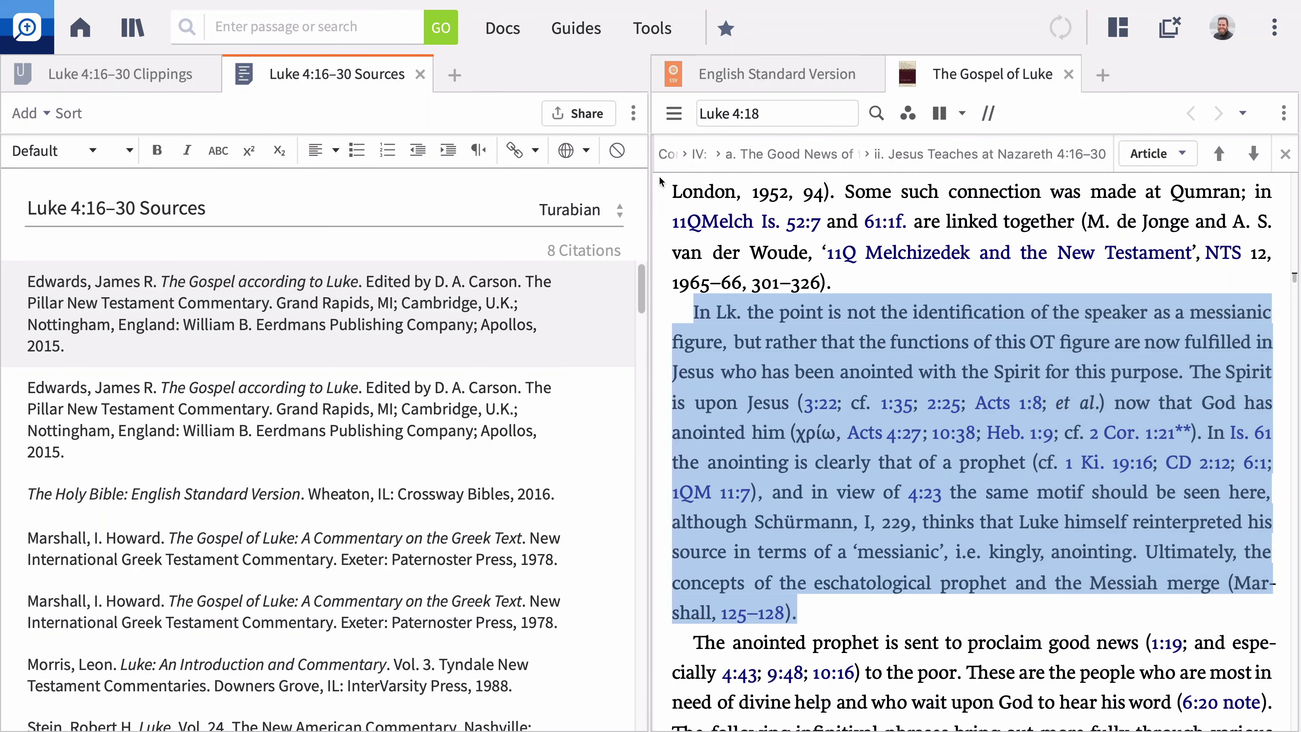
# Choose Print/Export… from the Sources bibliography's three-dot menu
pyautogui.click(633, 116)
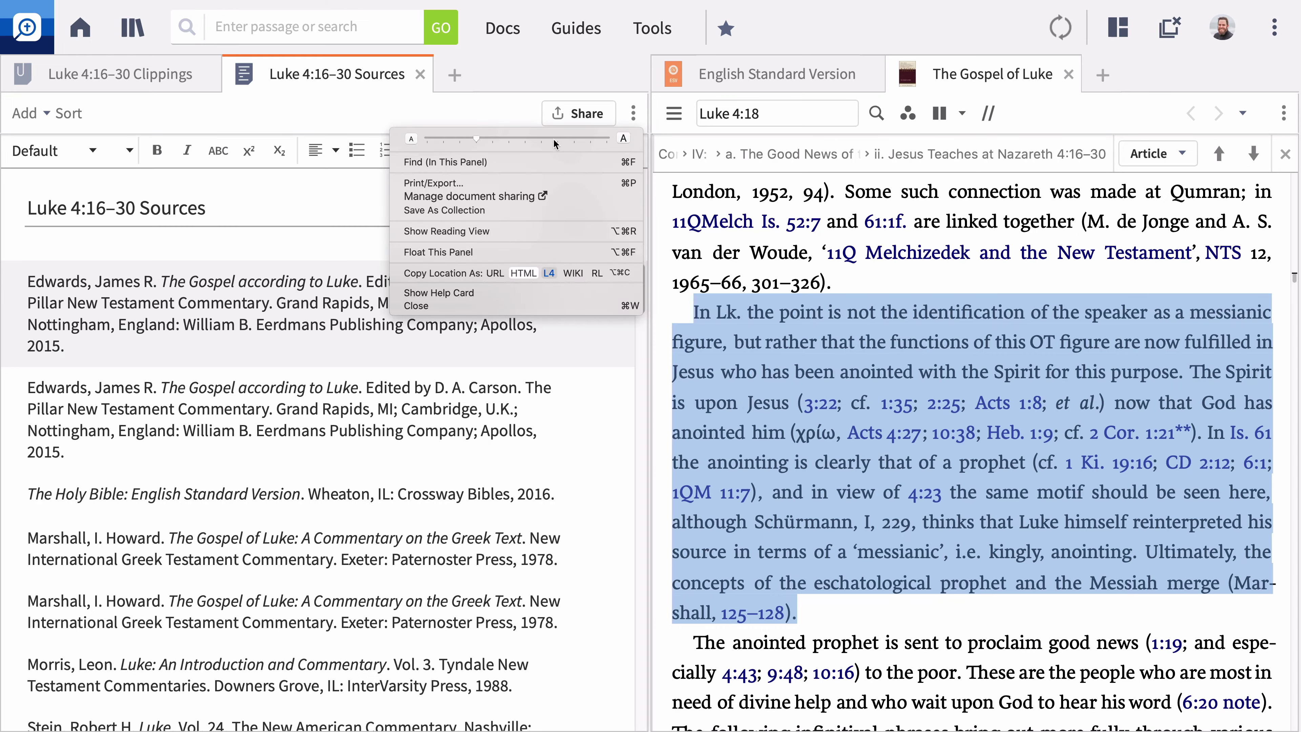
pyautogui.click(484, 186)
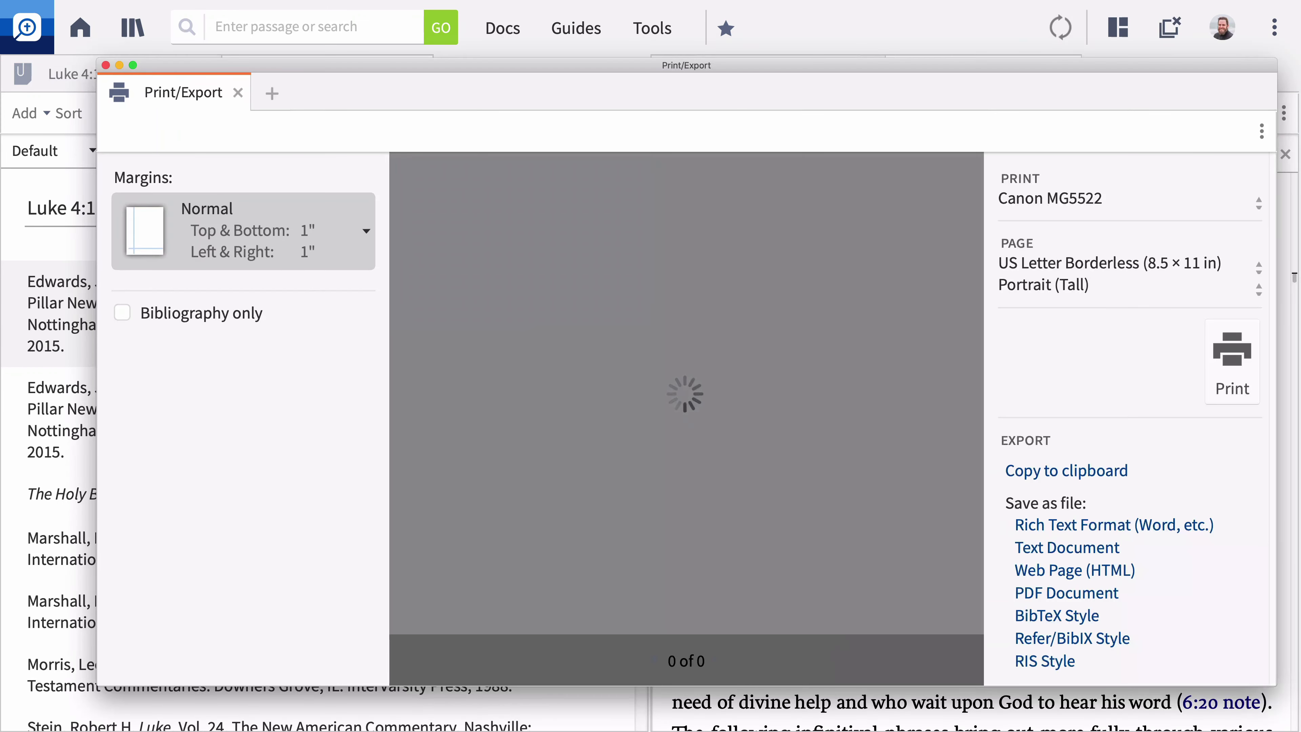